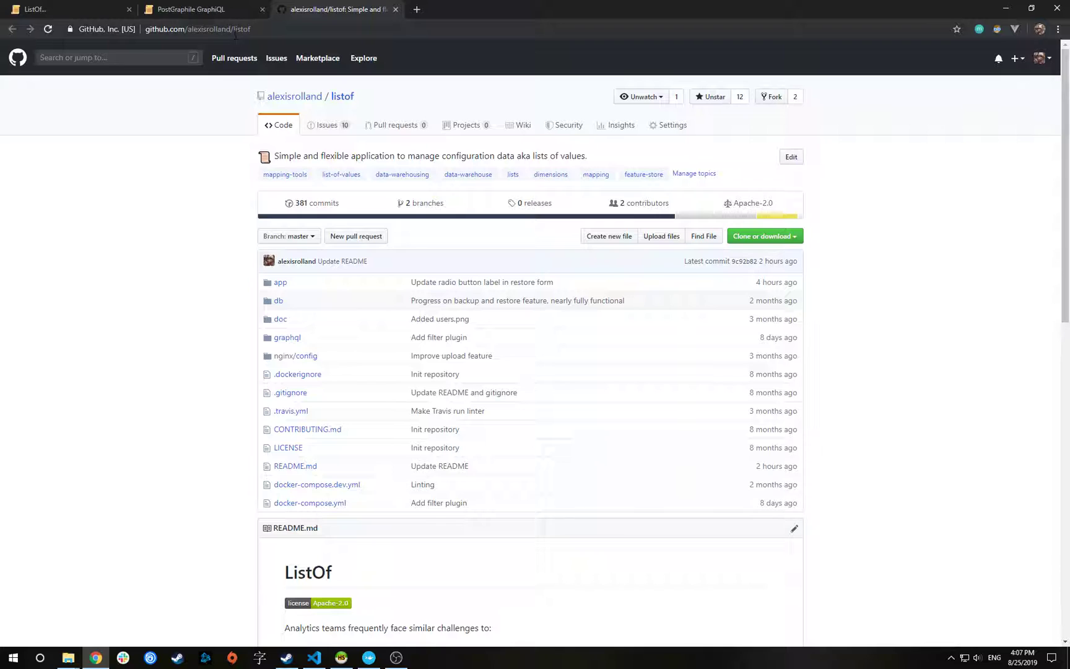
# Switch from the GitHub listof repository tab to the ListOf app's Lists page
pyautogui.click(55, 14)
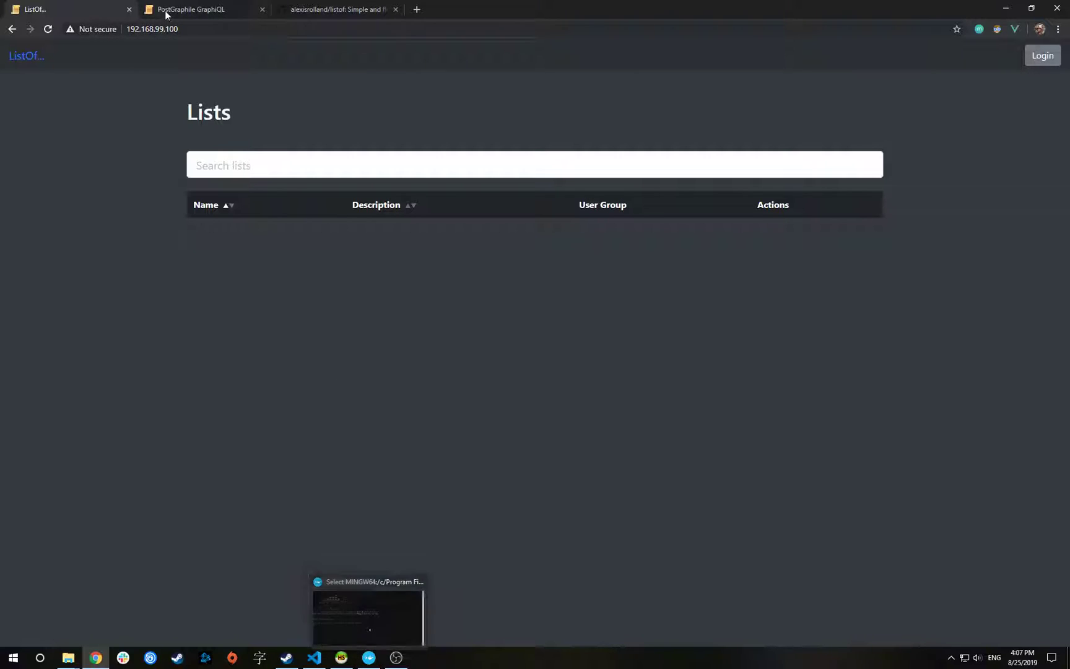
# Log in to ListOf with the administrator e-mail and password
pyautogui.click(206, 28)
pyautogui.click(97, 163)
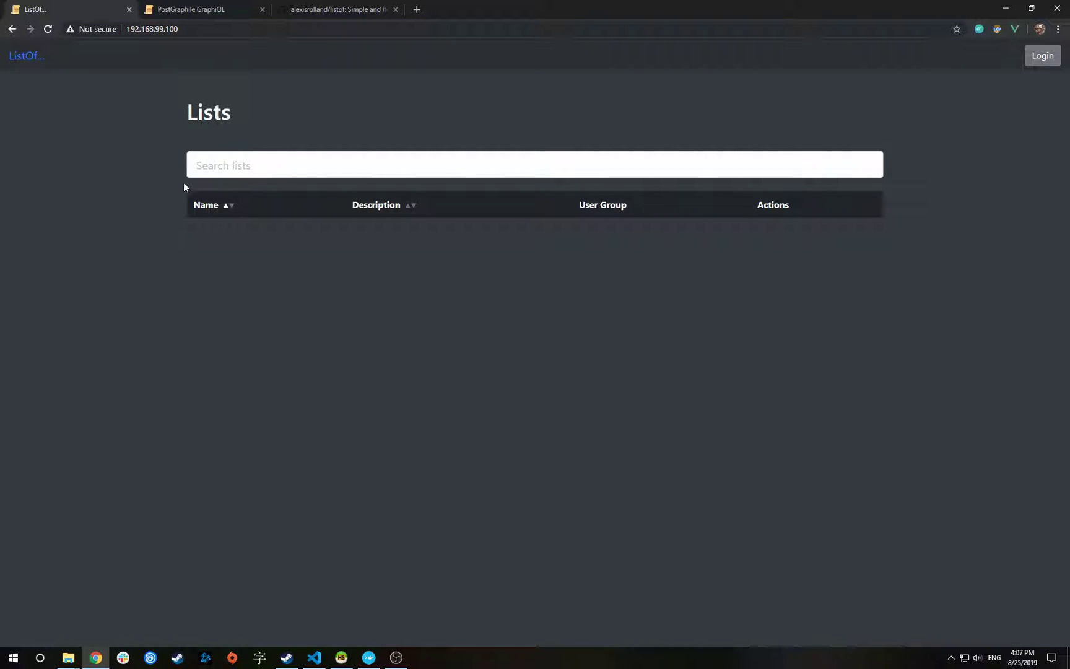
pyautogui.click(1034, 58)
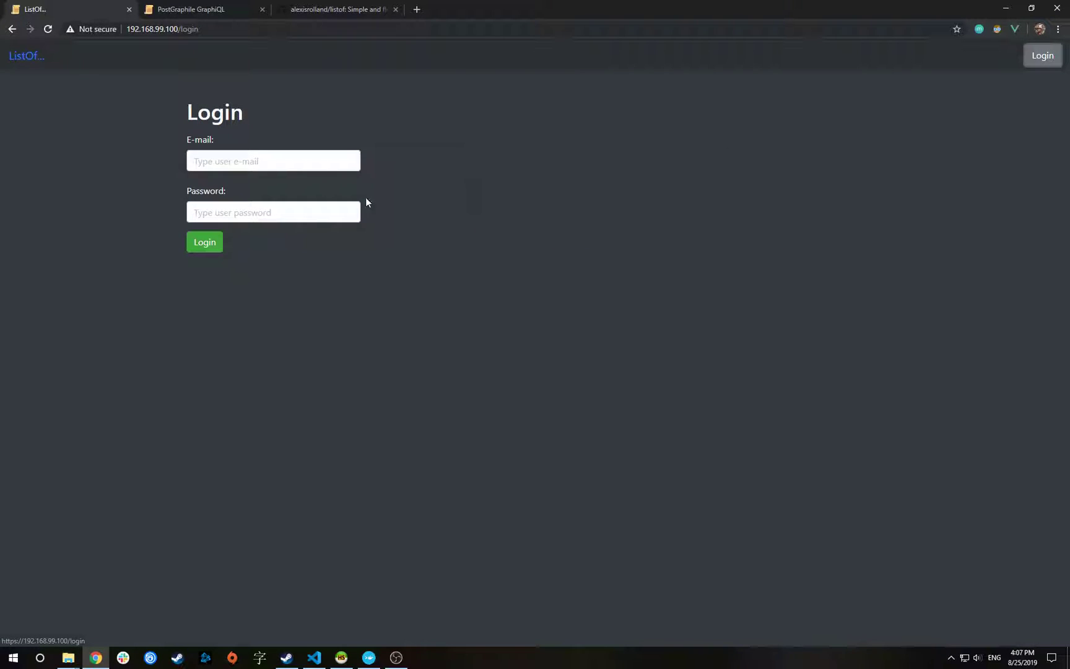
pyautogui.click(294, 161)
pyautogui.write('ad')
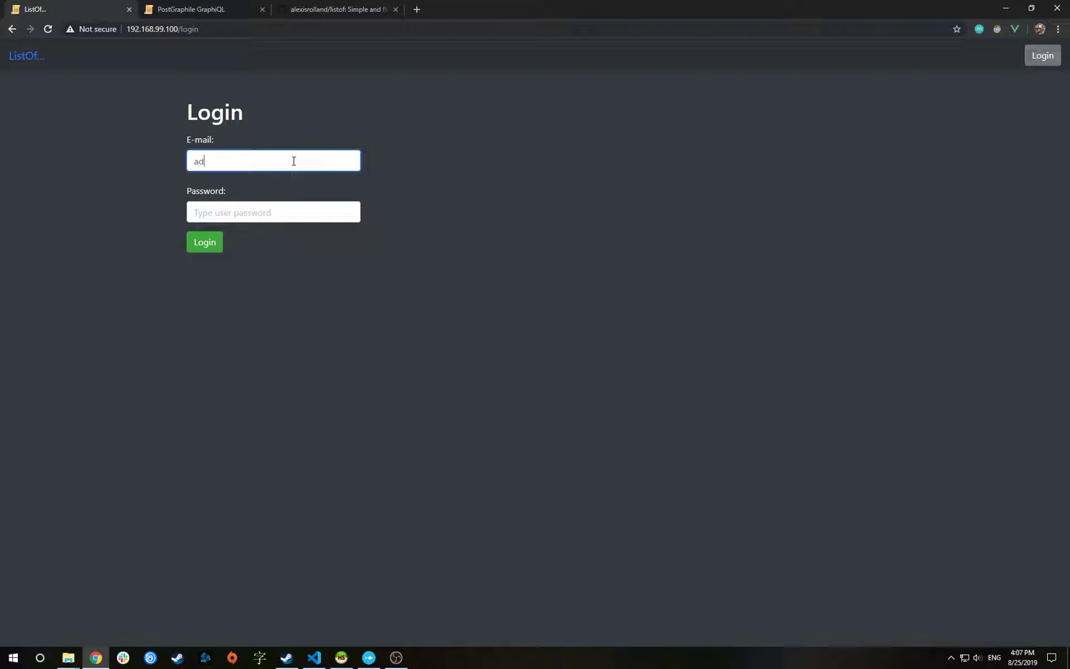
pyautogui.write('a')
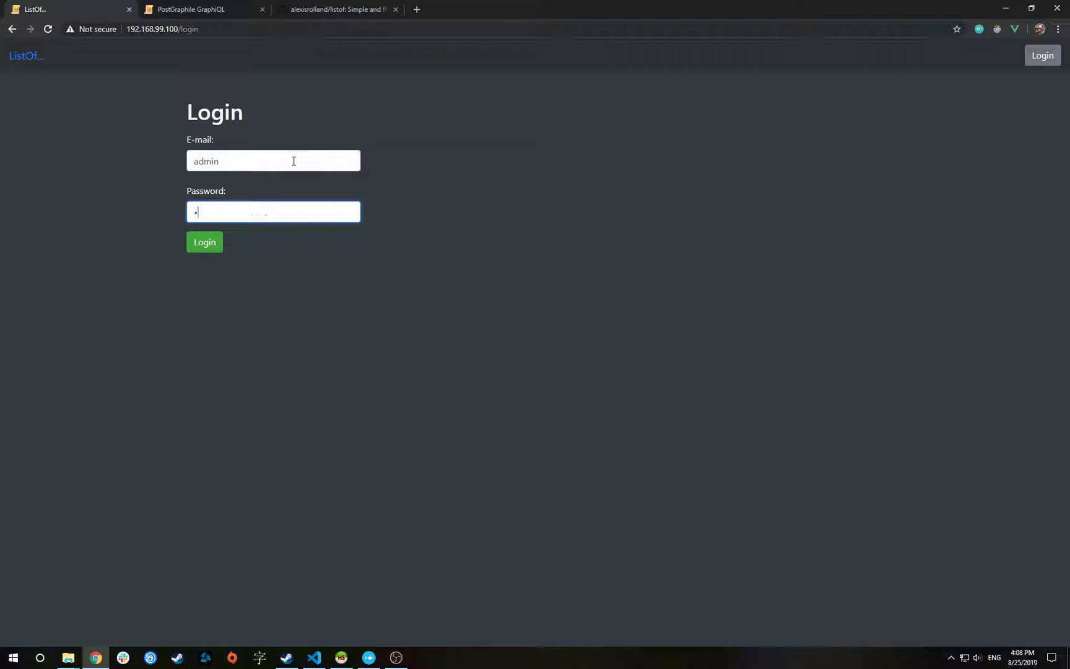
pyautogui.press('Return')
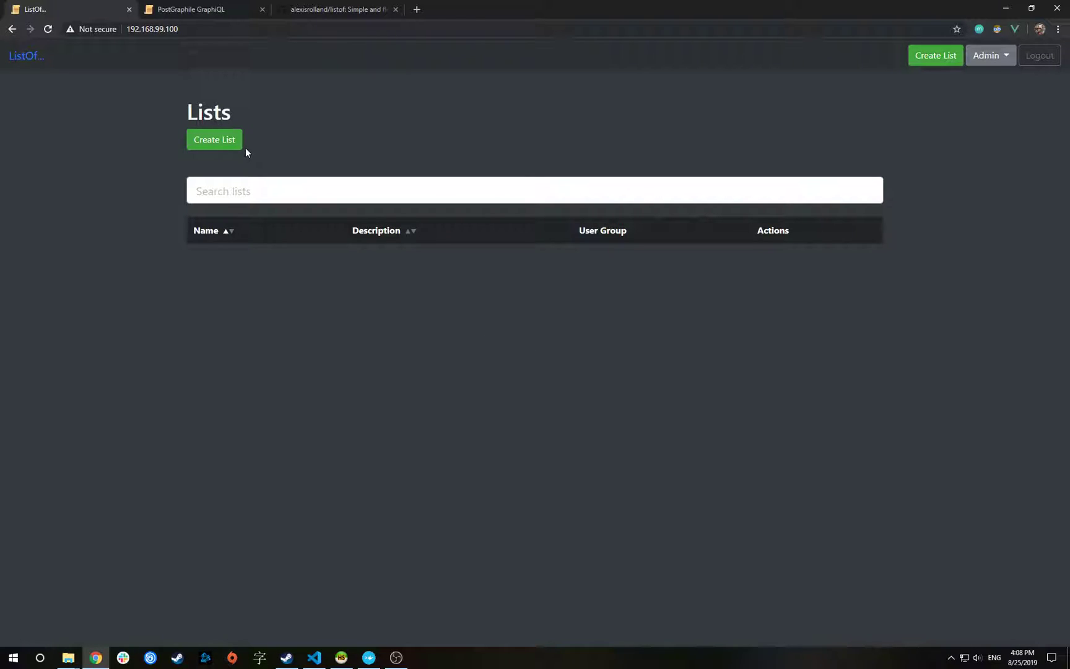
# Start a new list named Star Wars Planet, described as 'List of planets in Star Wars movie'
pyautogui.click(214, 143)
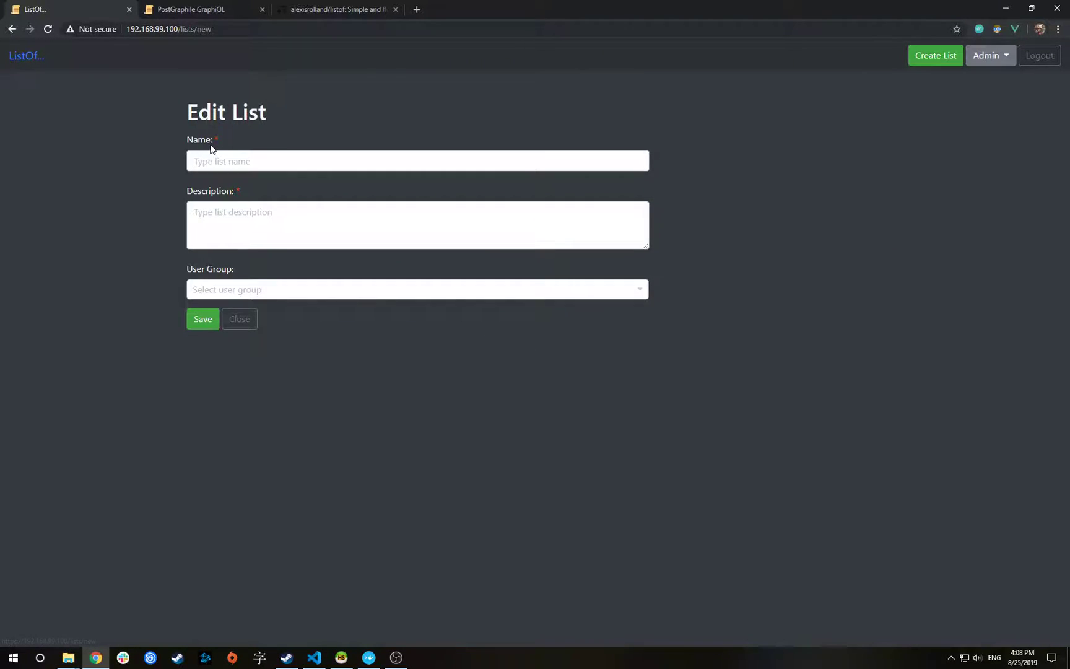
pyautogui.write('Star Wars Planet')
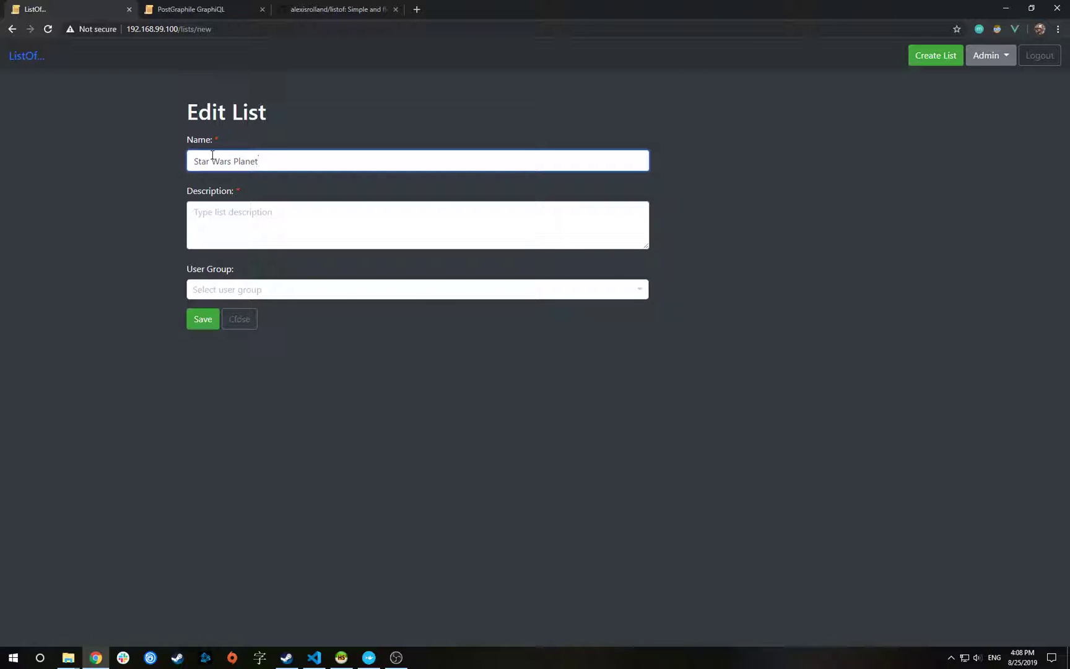
pyautogui.click(227, 214)
pyautogui.write('List o')
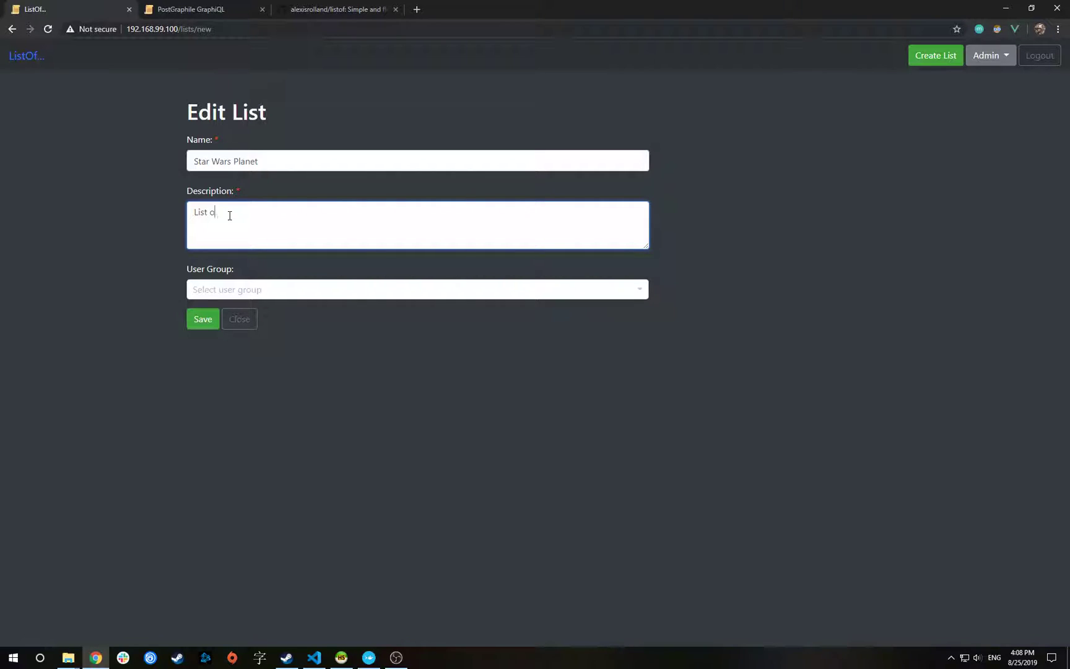
pyautogui.write('f planets in Star Wars movies')
# Assign the Star Wars Planet list to the Public user group and save it
pyautogui.click(1002, 64)
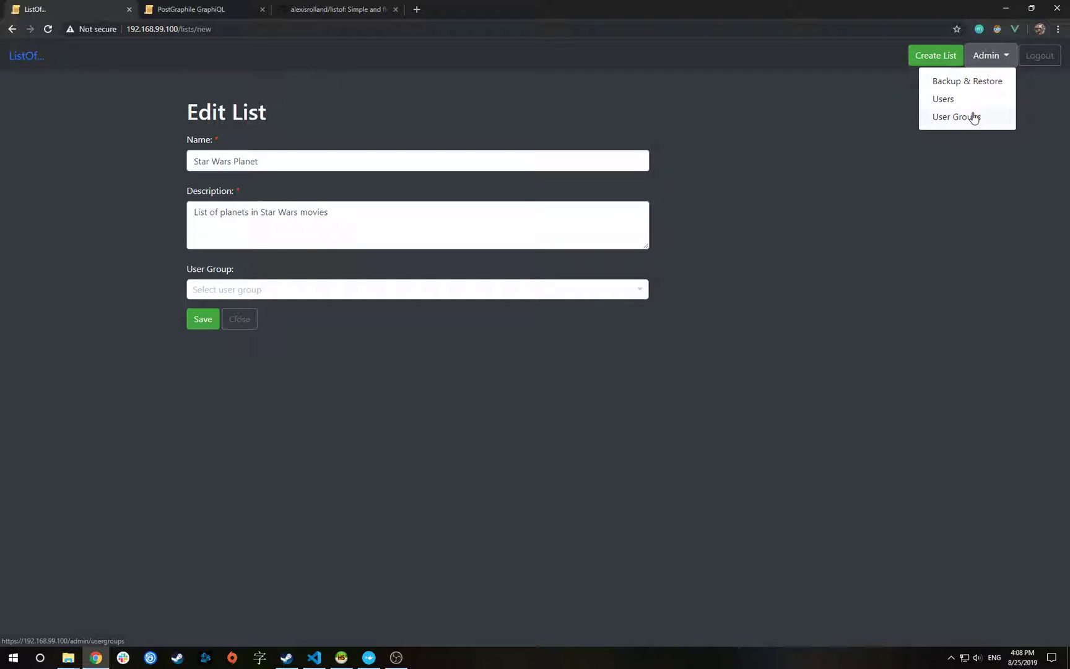
pyautogui.click(265, 289)
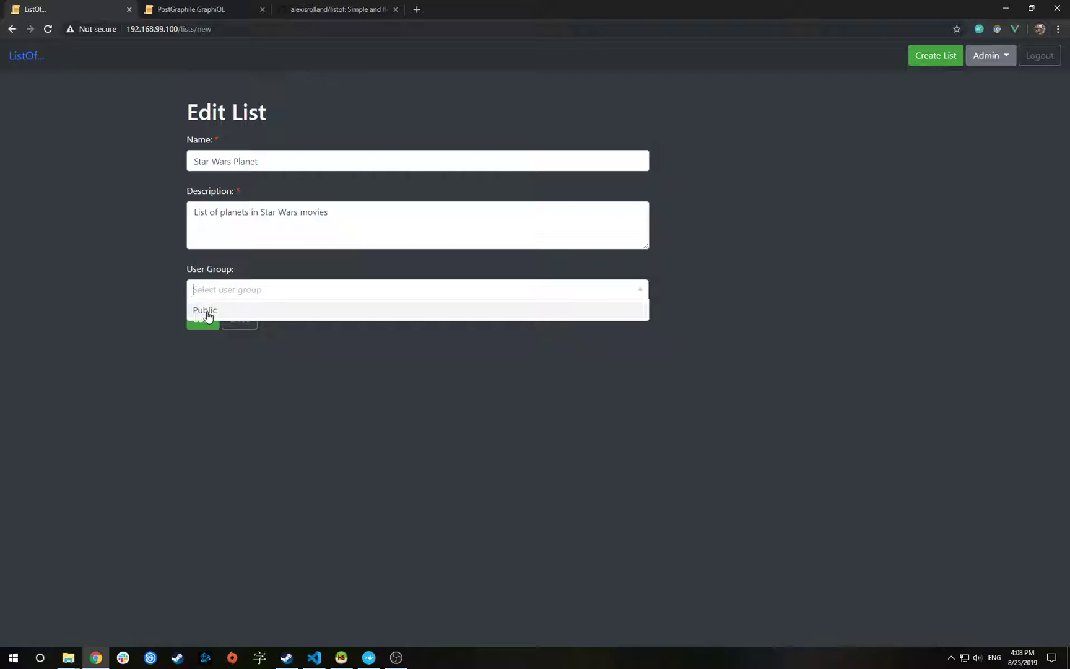
pyautogui.click(208, 315)
pyautogui.click(207, 316)
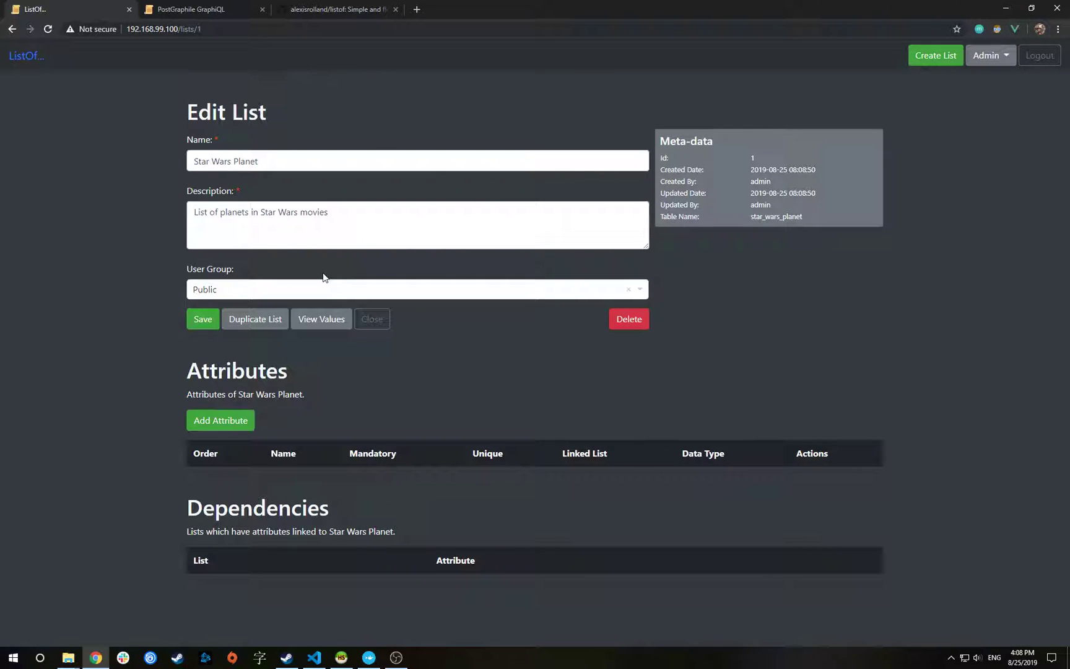
pyautogui.click(218, 424)
# Name the new attribute 'Name' with the description 'Name of the planet'
pyautogui.click(244, 161)
pyautogui.write('Name')
pyautogui.click(226, 218)
pyautogui.write('Plane')
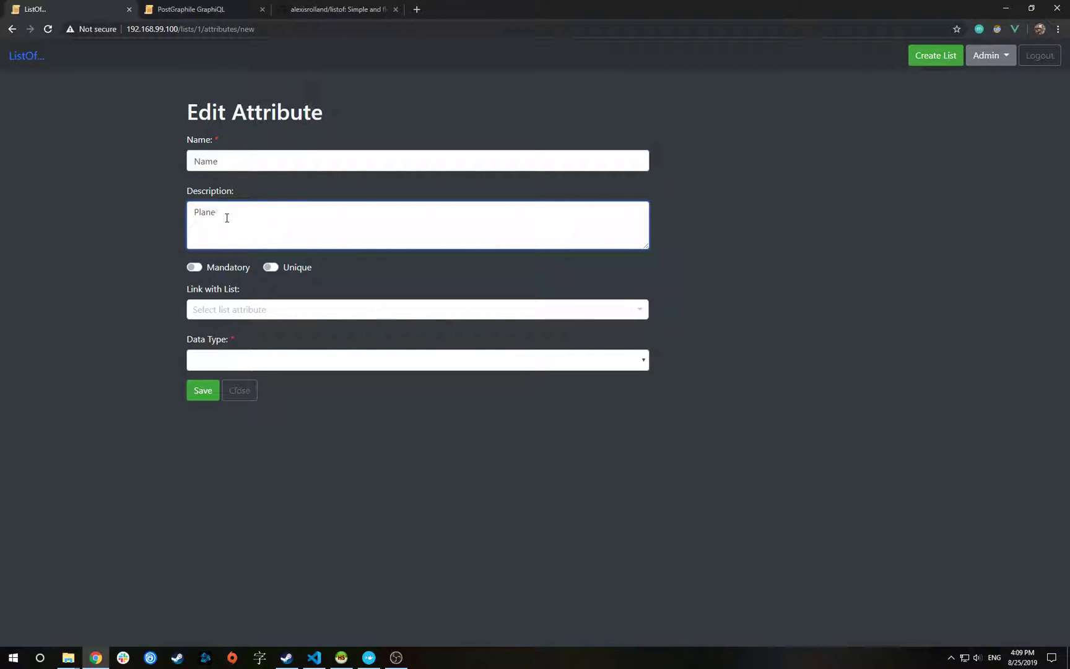
pyautogui.press('BackSpace')
pyautogui.press('BackSpace')
pyautogui.write('Name of the planet')
# Make the Name attribute unique with the Text data type, then save and close it
pyautogui.click(270, 268)
pyautogui.click(238, 362)
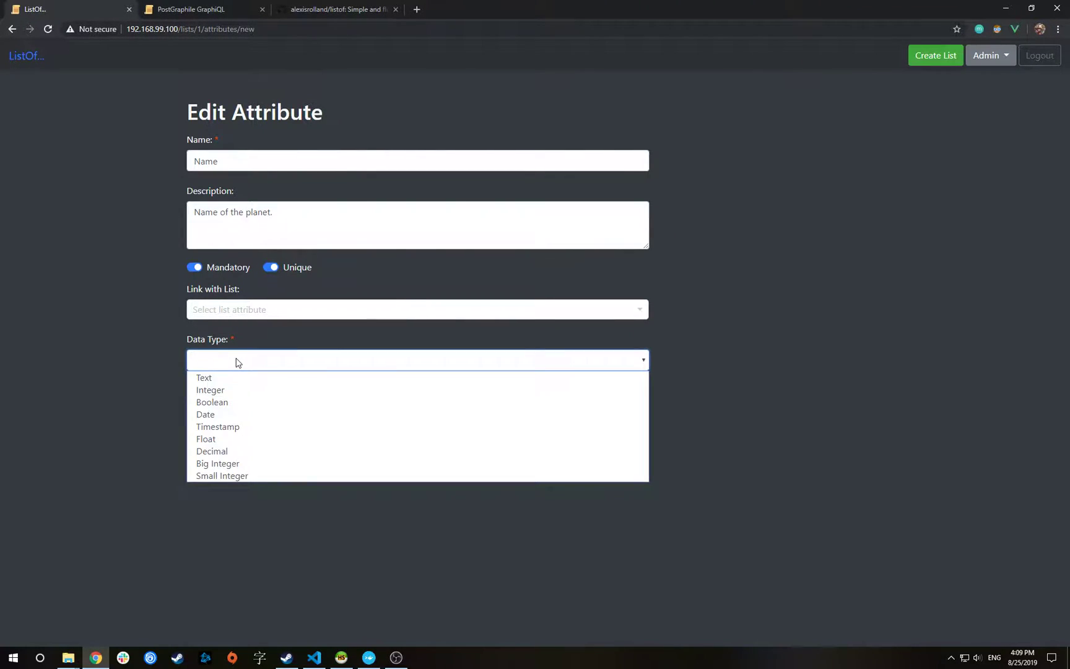
pyautogui.click(211, 378)
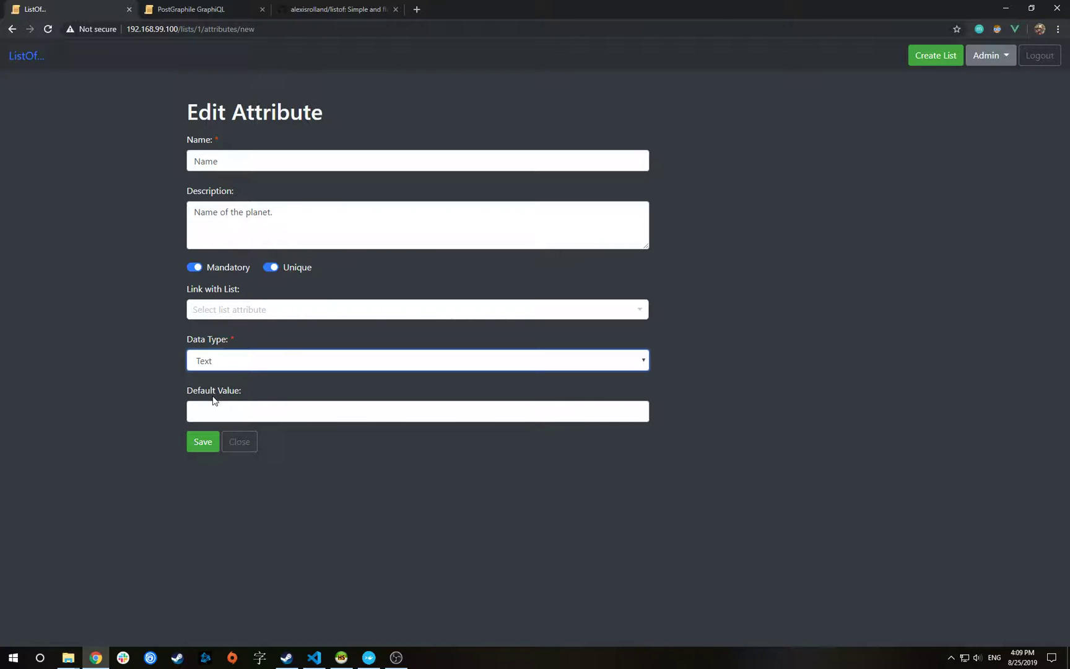
pyautogui.click(203, 443)
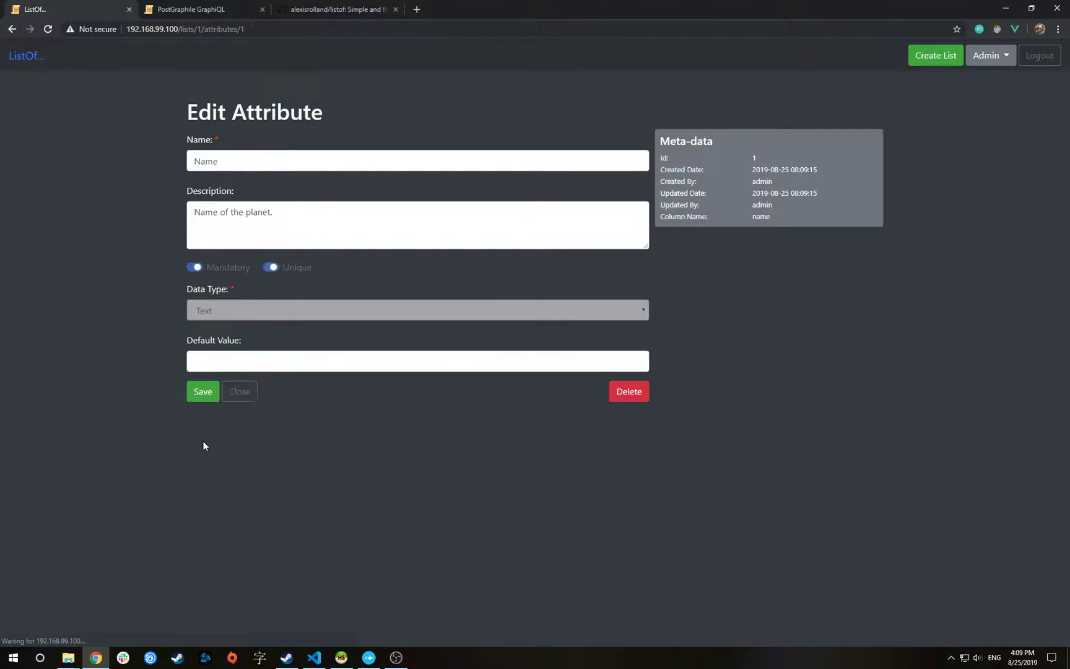
pyautogui.click(239, 391)
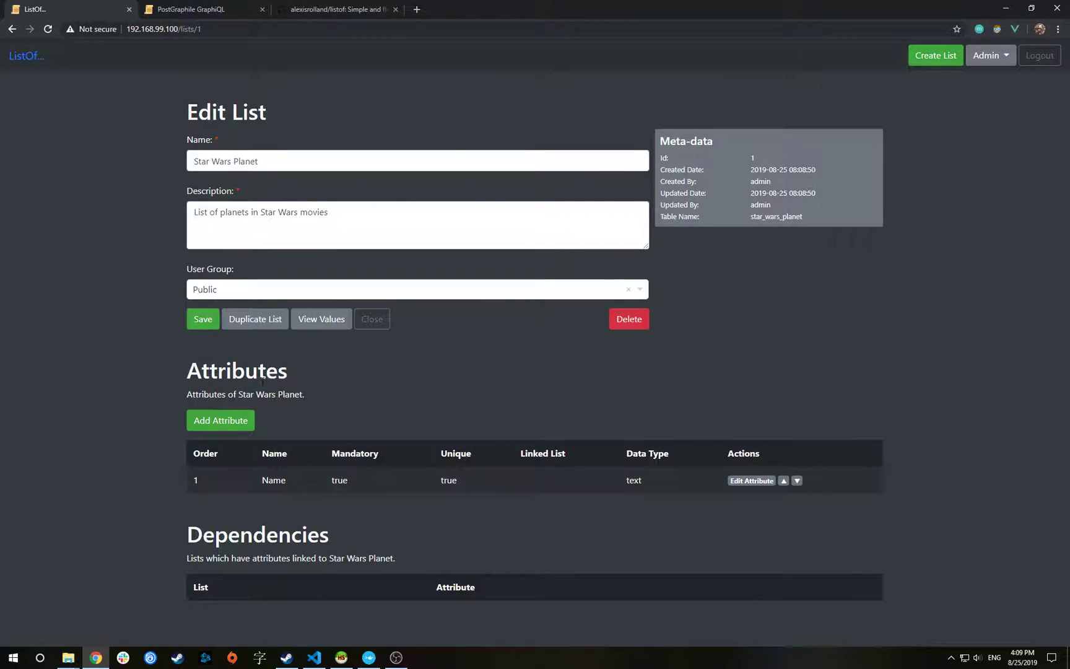
# Save three planet values in the list's Values table: Tatooine, Hoth and Alderaan
pyautogui.click(316, 322)
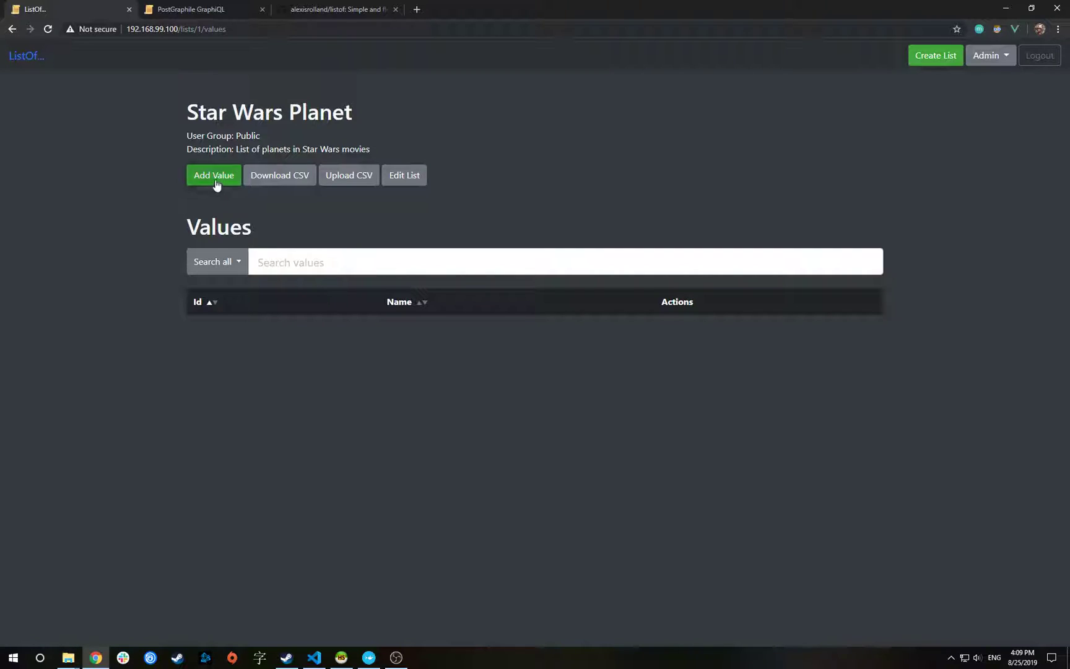
pyautogui.click(215, 183)
pyautogui.click(229, 274)
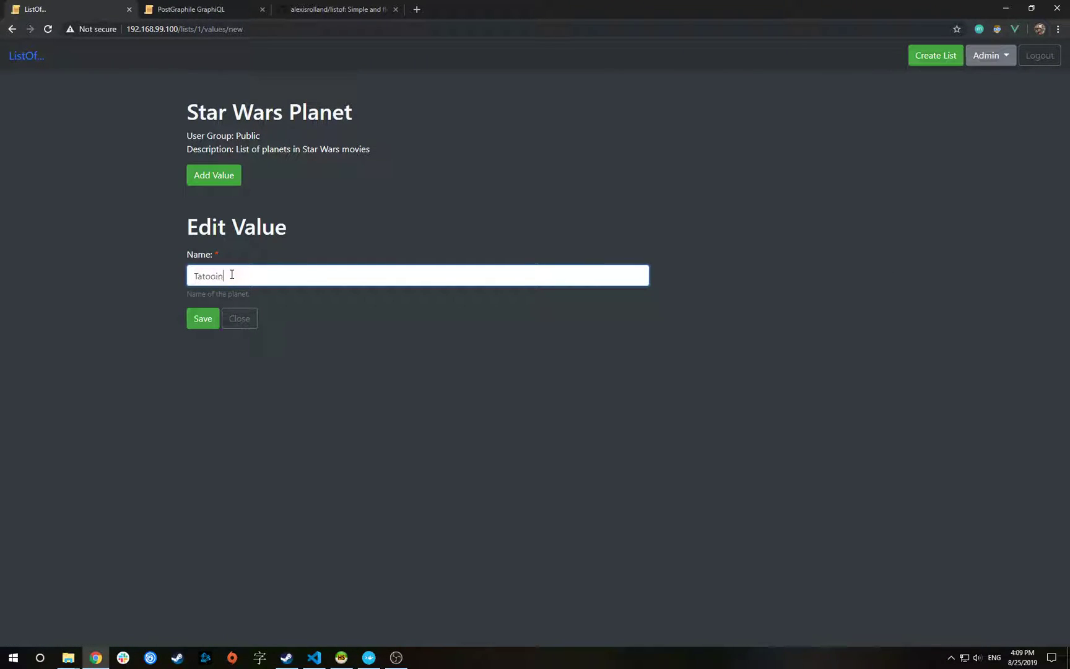
pyautogui.click(203, 317)
pyautogui.click(204, 178)
pyautogui.click(226, 276)
pyautogui.click(203, 318)
pyautogui.click(210, 176)
pyautogui.click(222, 276)
pyautogui.write('Alderaan')
pyautogui.click(203, 318)
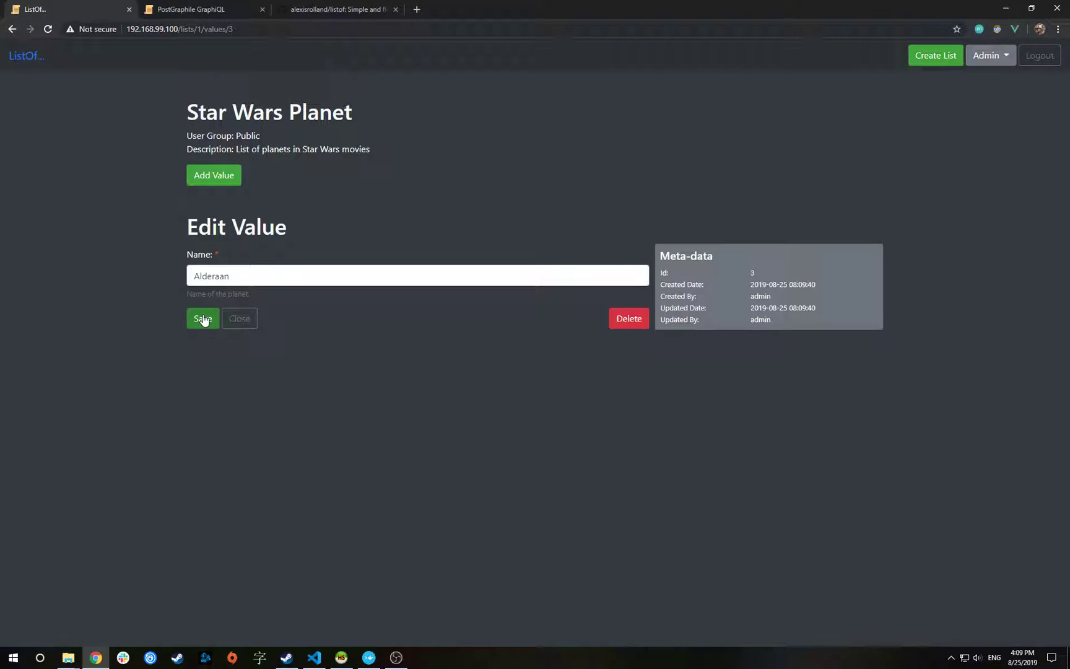
pyautogui.click(250, 320)
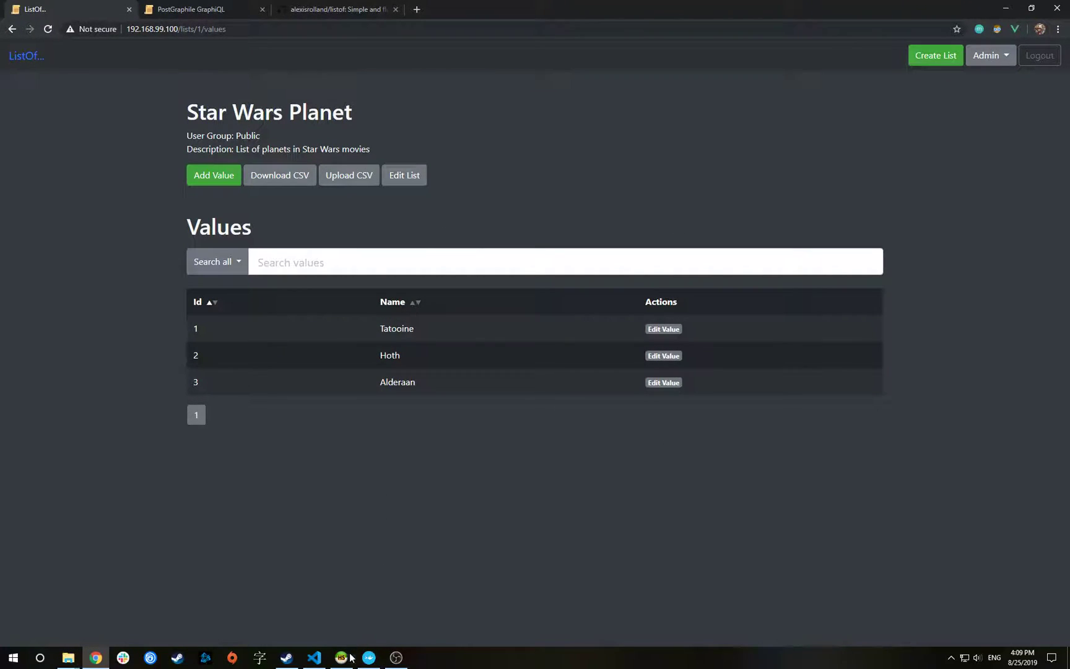
# Review the listof session's host, user and password in HeidiSQL, then connect
pyautogui.moveTo(350, 655)
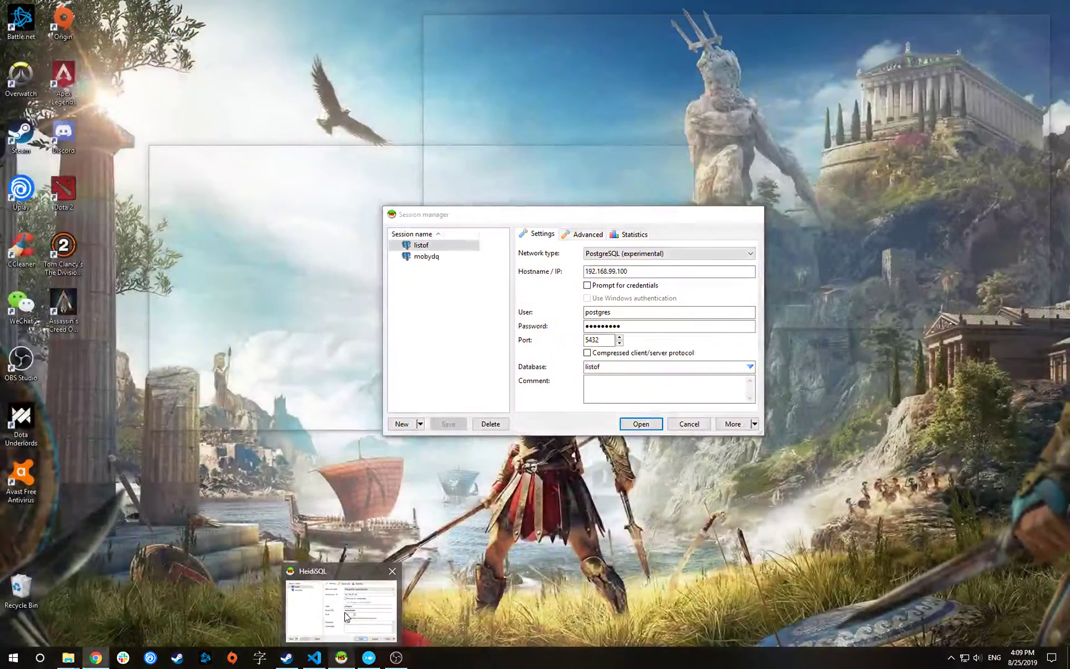
pyautogui.click(345, 615)
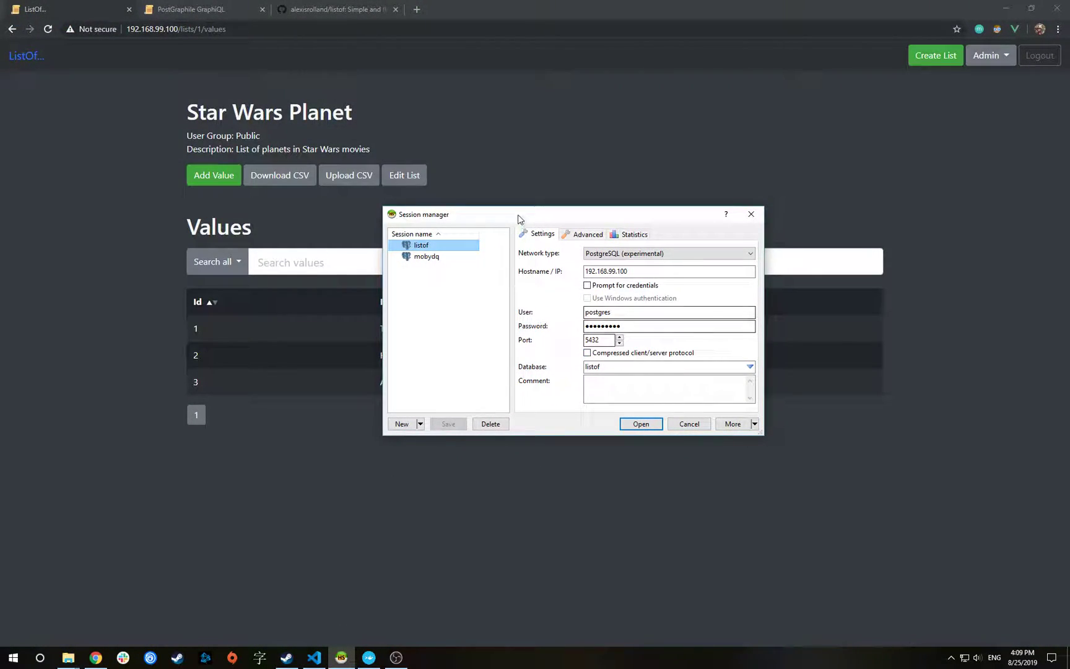
pyautogui.moveTo(508, 216); pyautogui.dragTo(449, 215)
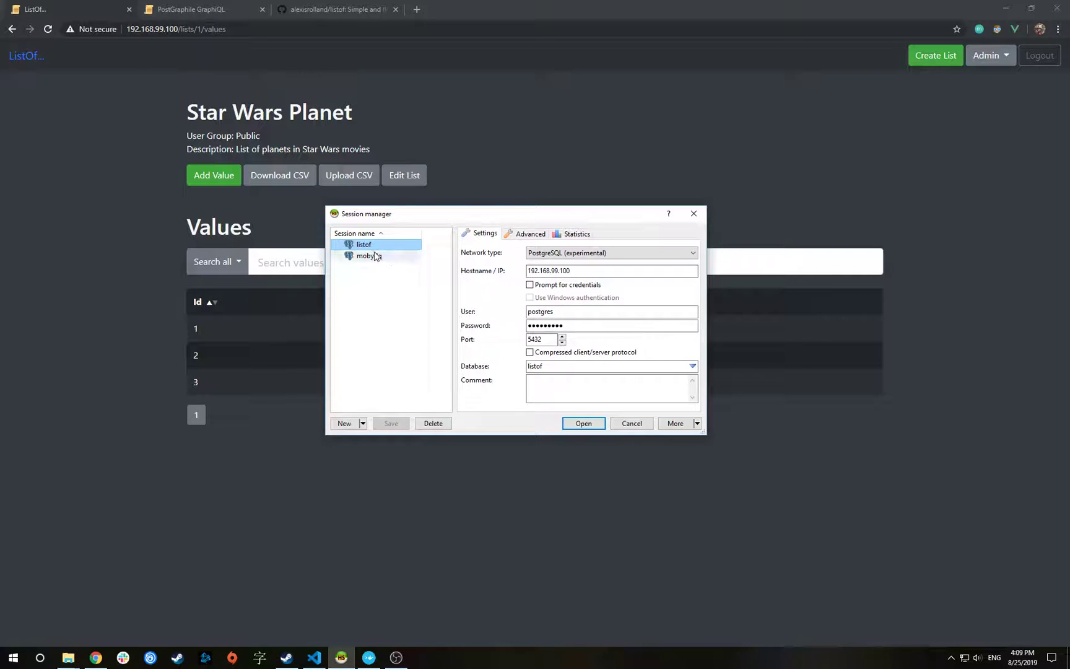
pyautogui.press('Tab')
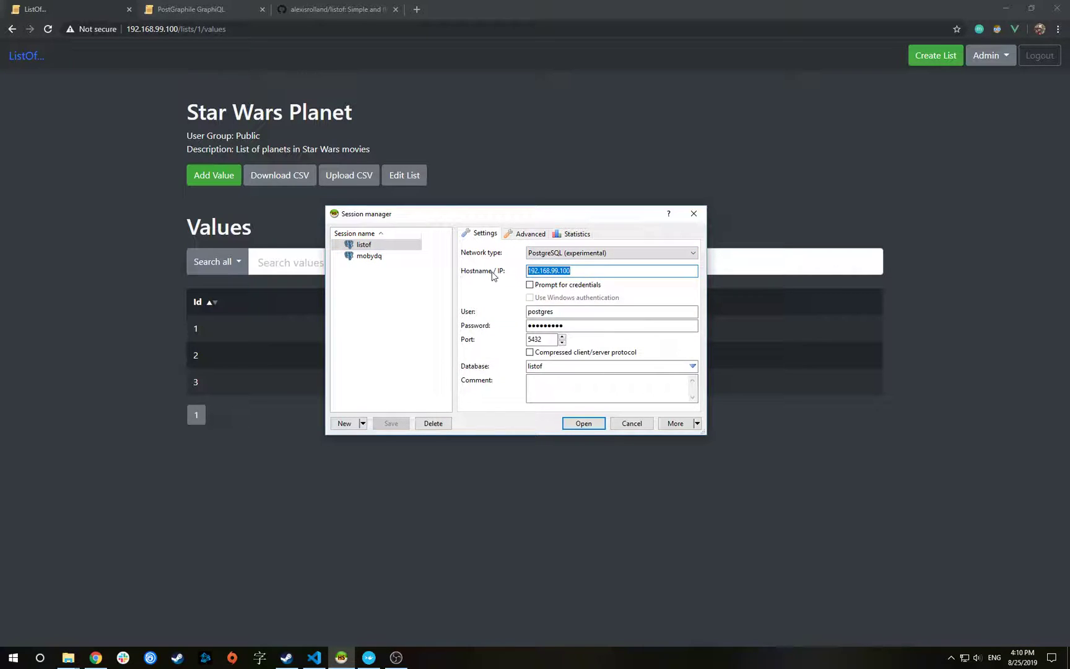
pyautogui.doubleClick(542, 311)
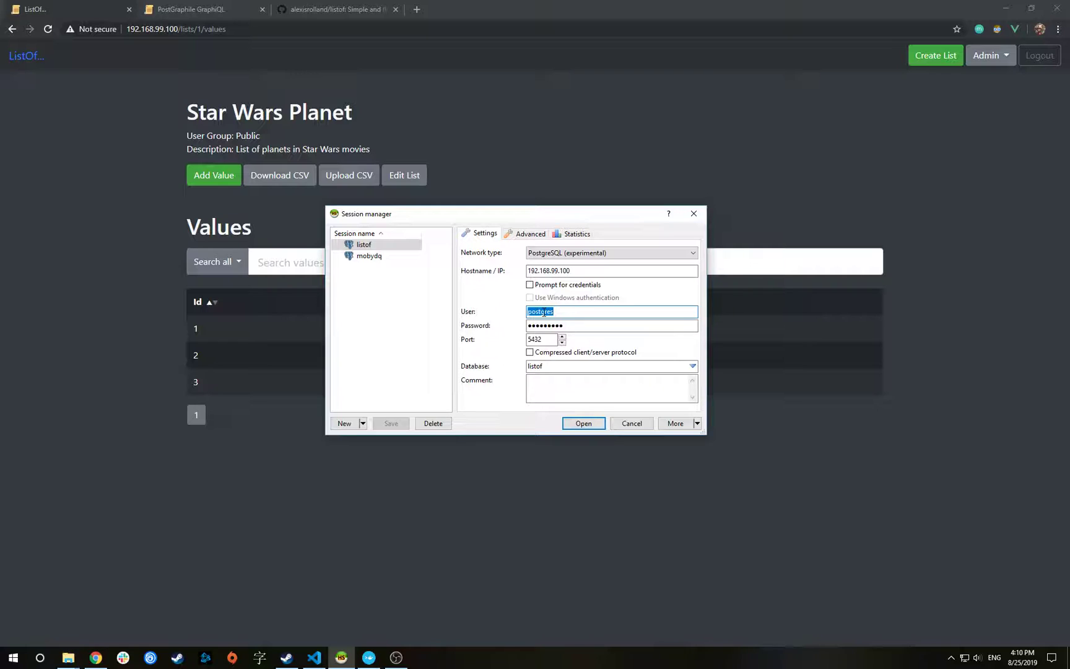
pyautogui.doubleClick(569, 324)
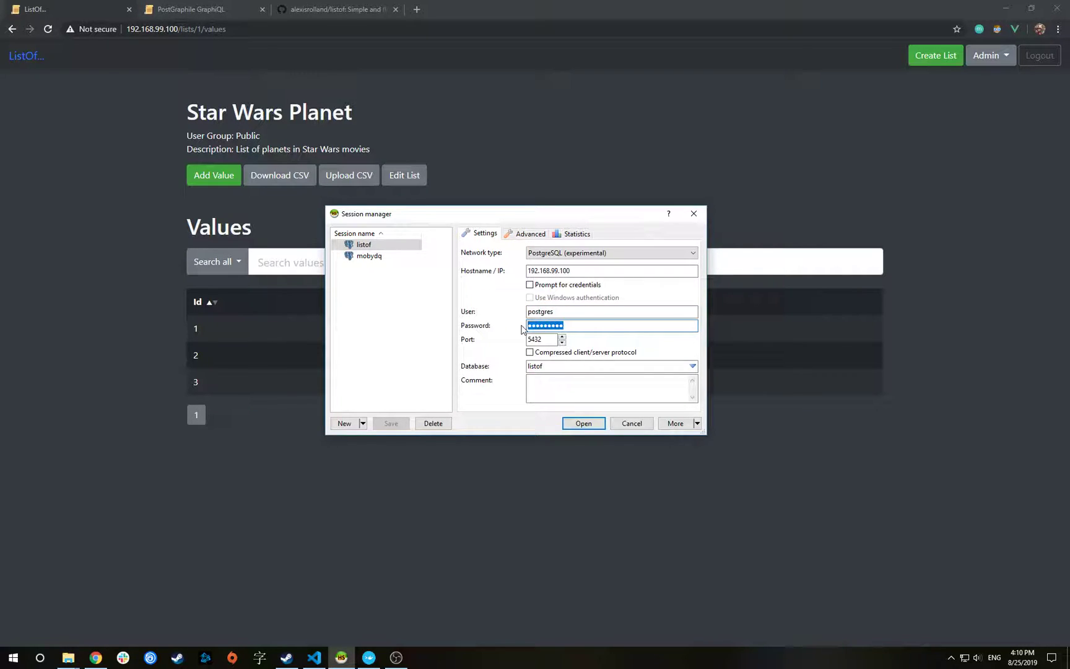
pyautogui.click(566, 424)
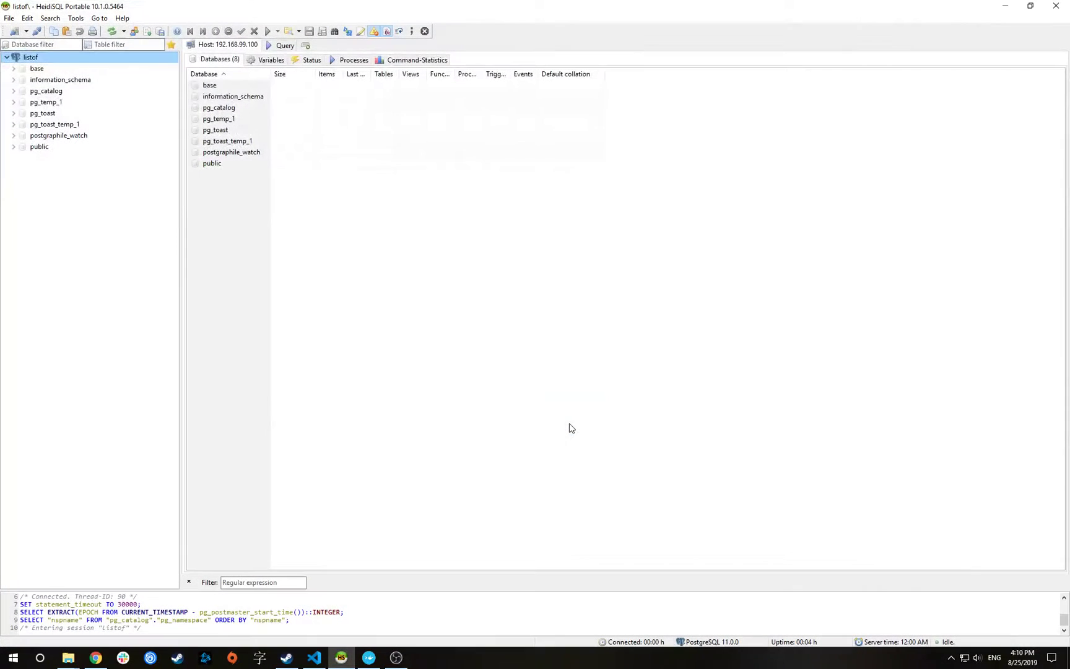
# Expand the public schema and open the star_wars_planet table's structure
pyautogui.click(13, 149)
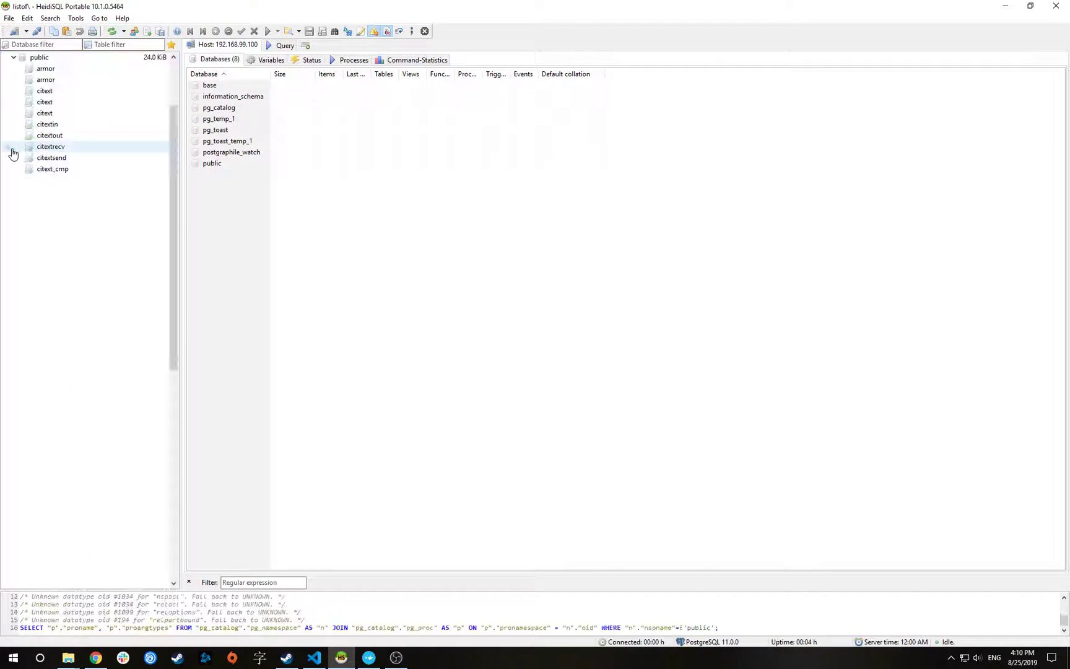
pyautogui.scroll(-12, 67, 303)
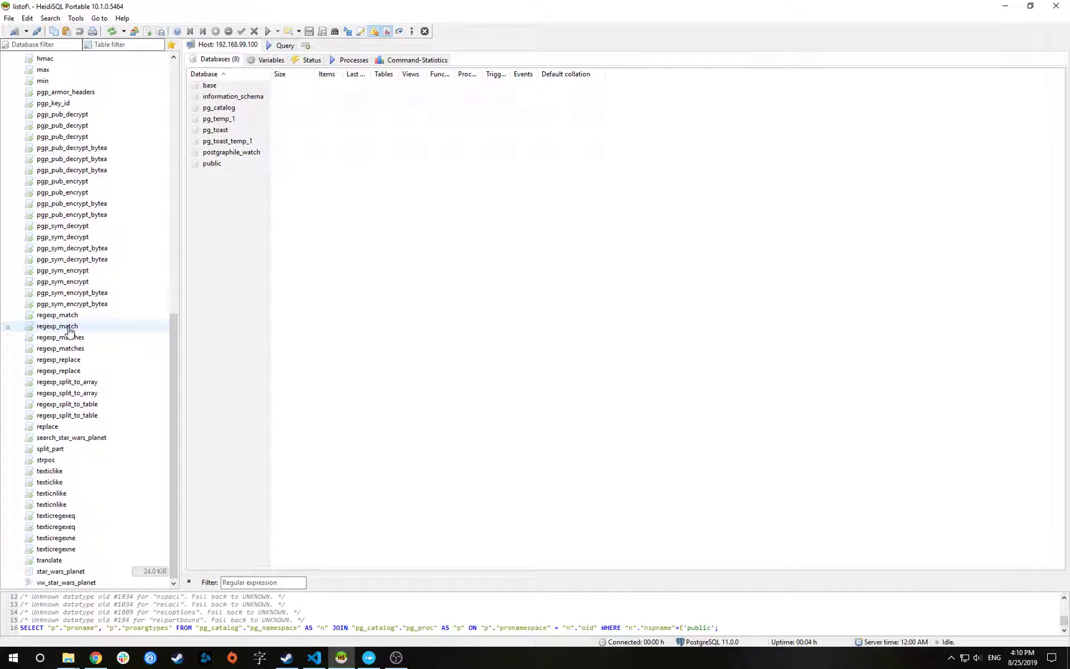
pyautogui.click(57, 573)
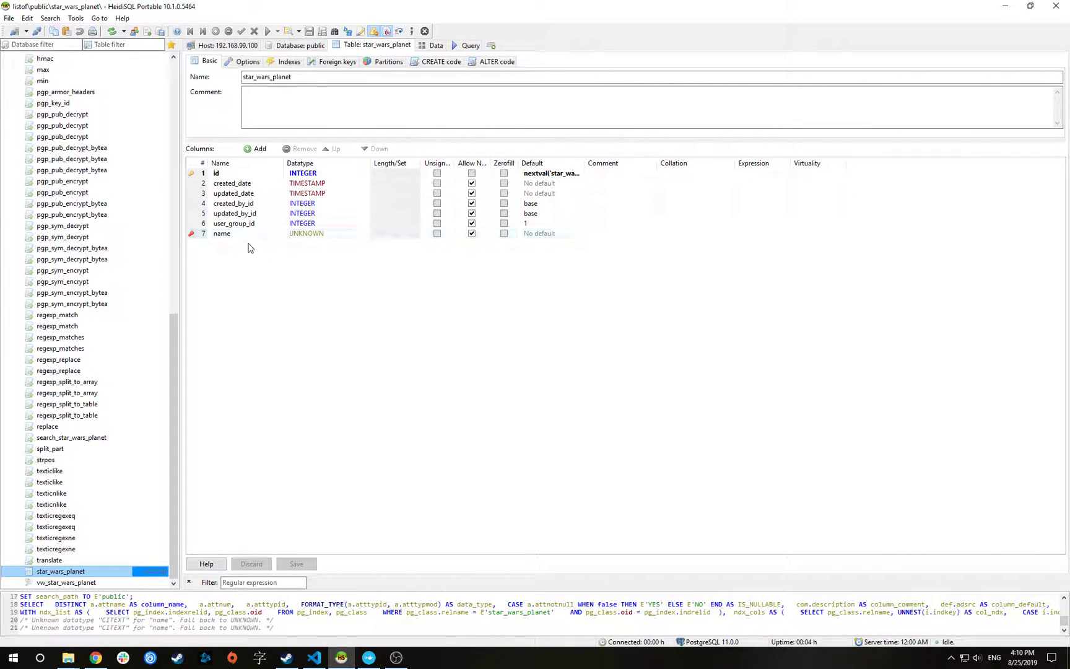
# View the table's Tatooine, Hoth and Alderaan rows, then return to the browser
pyautogui.doubleClick(231, 236)
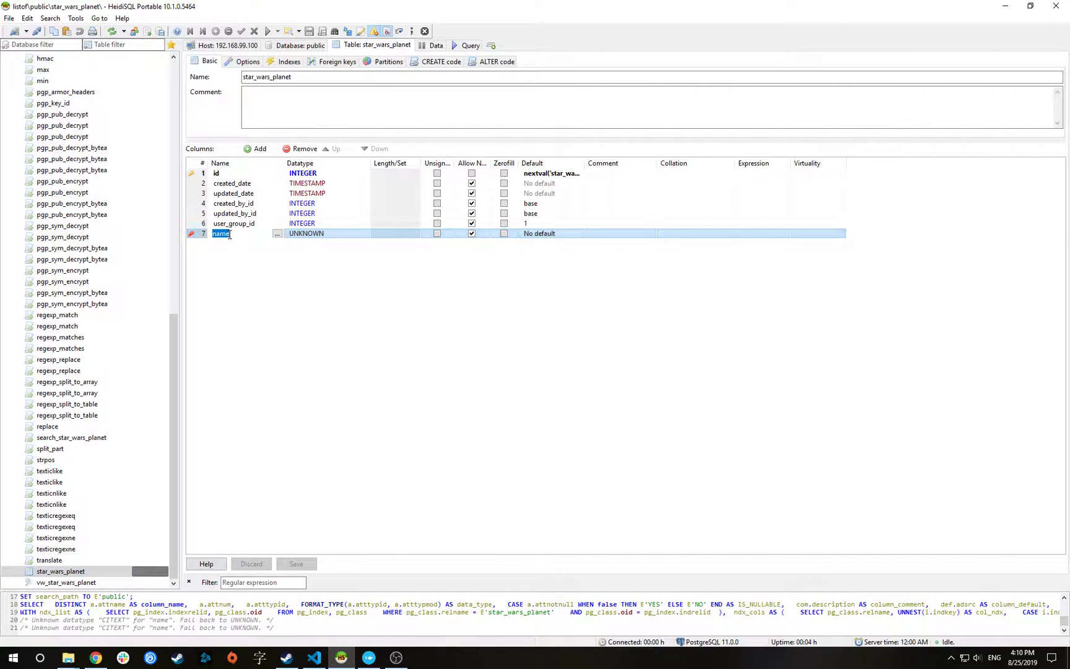
pyautogui.click(242, 279)
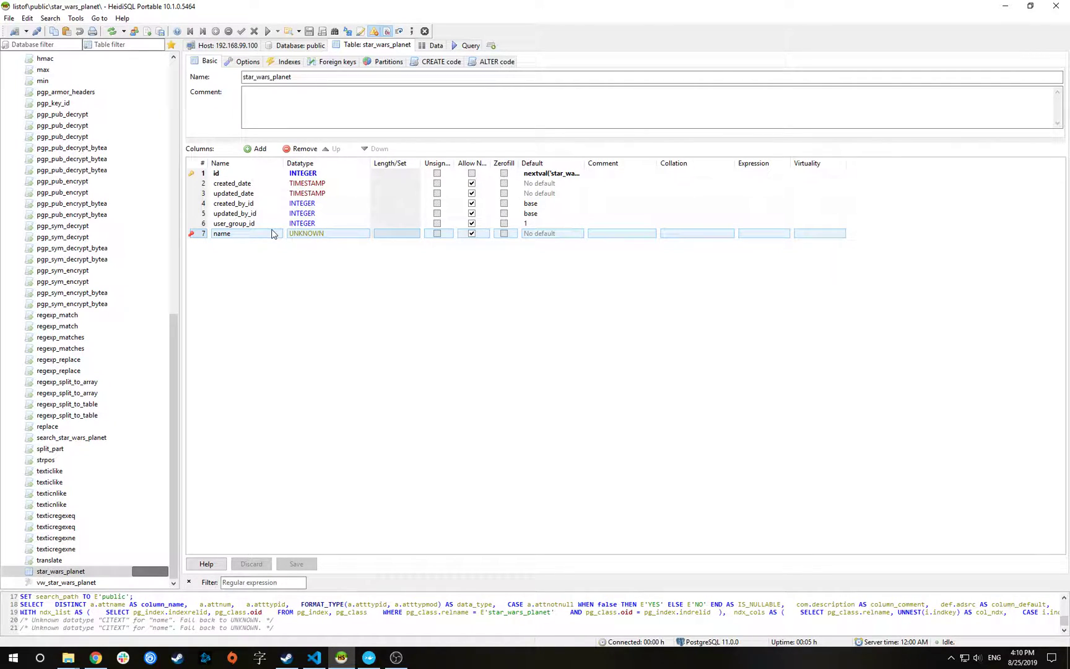
pyautogui.click(435, 48)
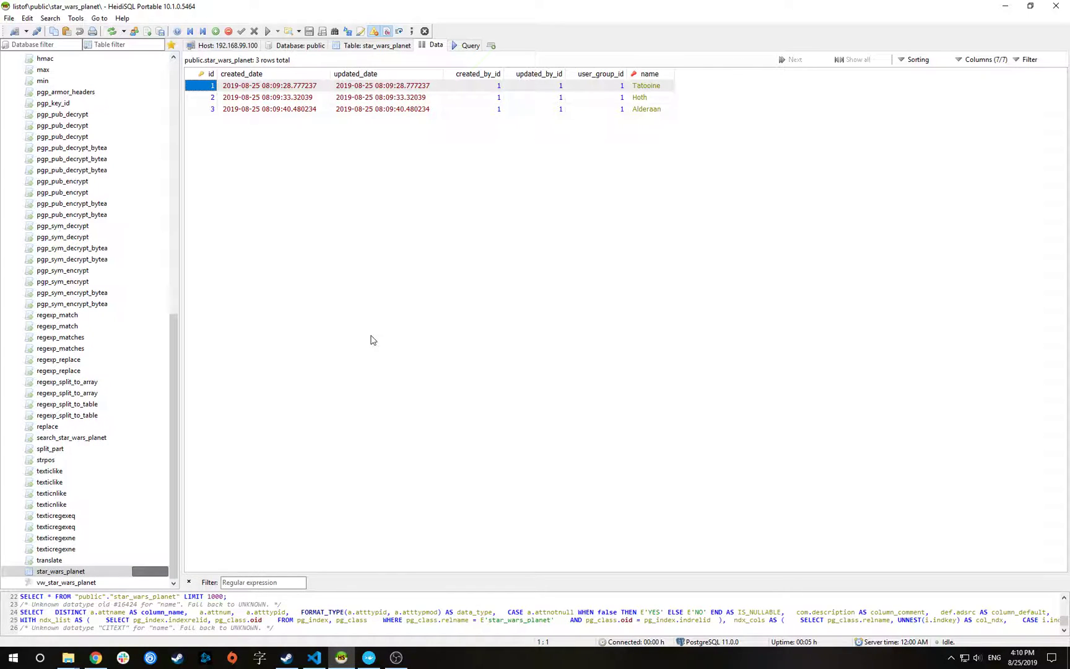
pyautogui.hotkey('alt', 'Tab')
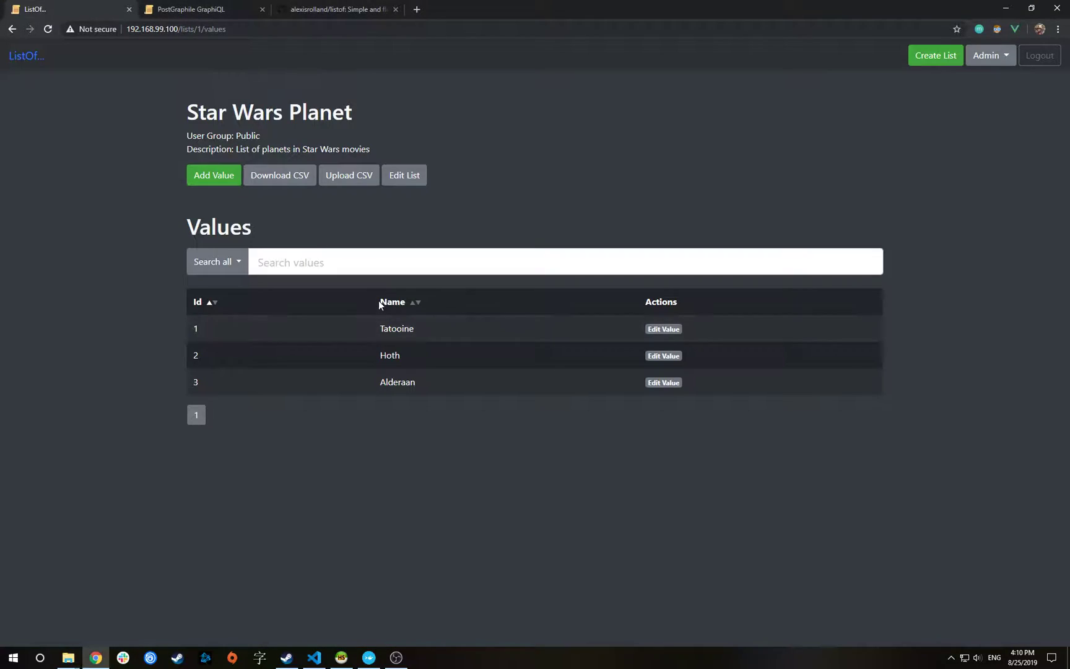
# Reload PostGraphile GraphiQL and search its documentation for 'starwarsplan' types, queries and mutations
pyautogui.click(196, 12)
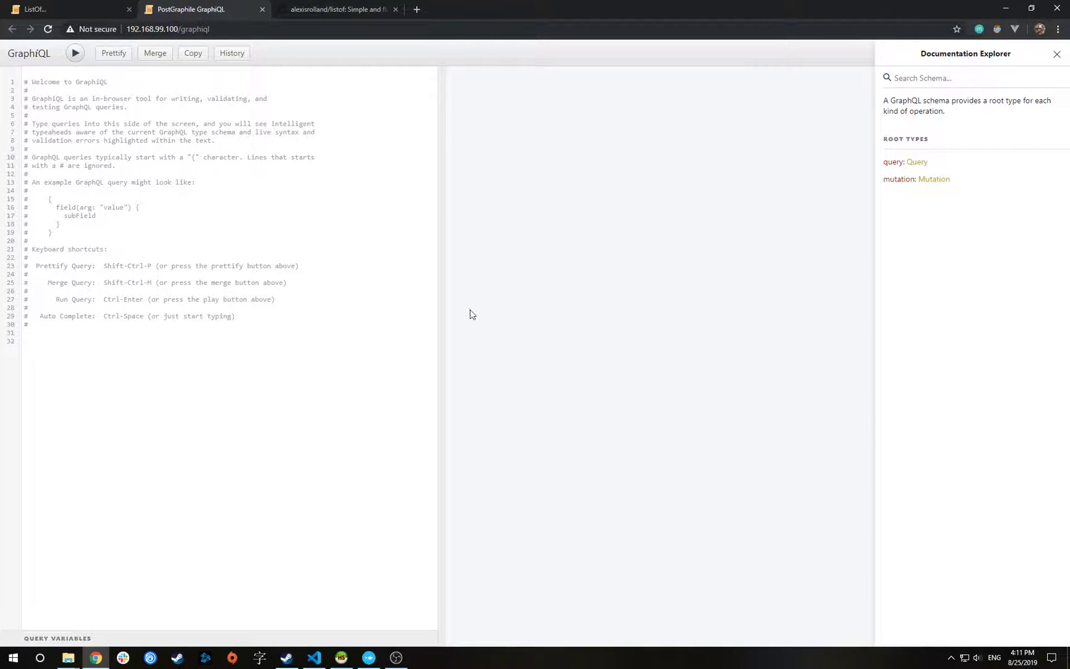
pyautogui.click(49, 29)
pyautogui.click(940, 81)
pyautogui.write('starwarsplanet')
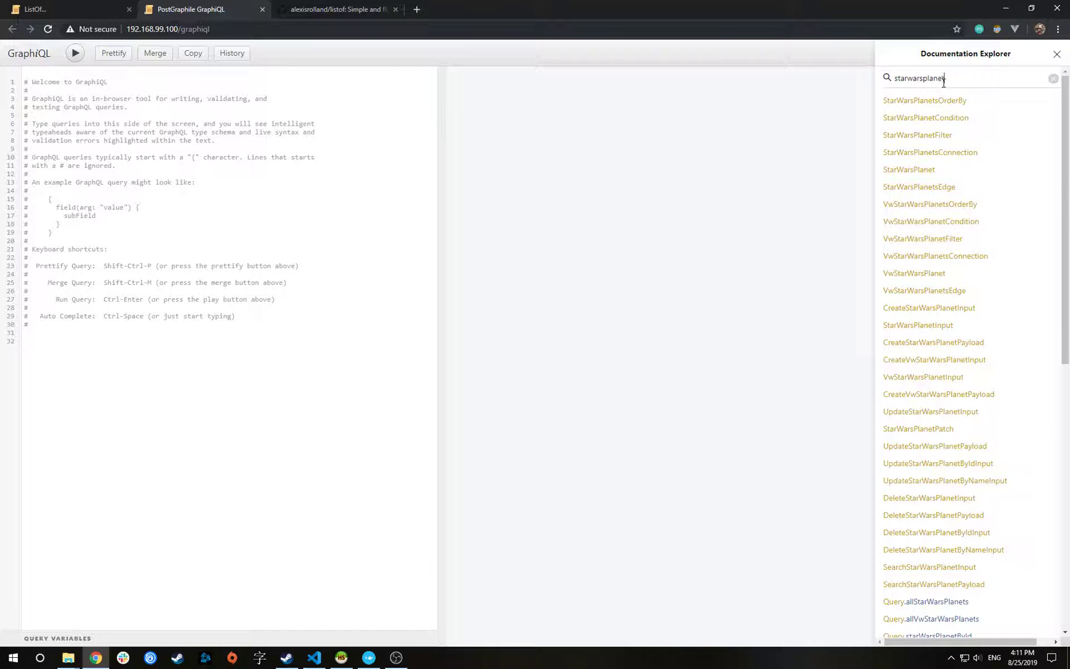
pyautogui.scroll(-6, 980, 254)
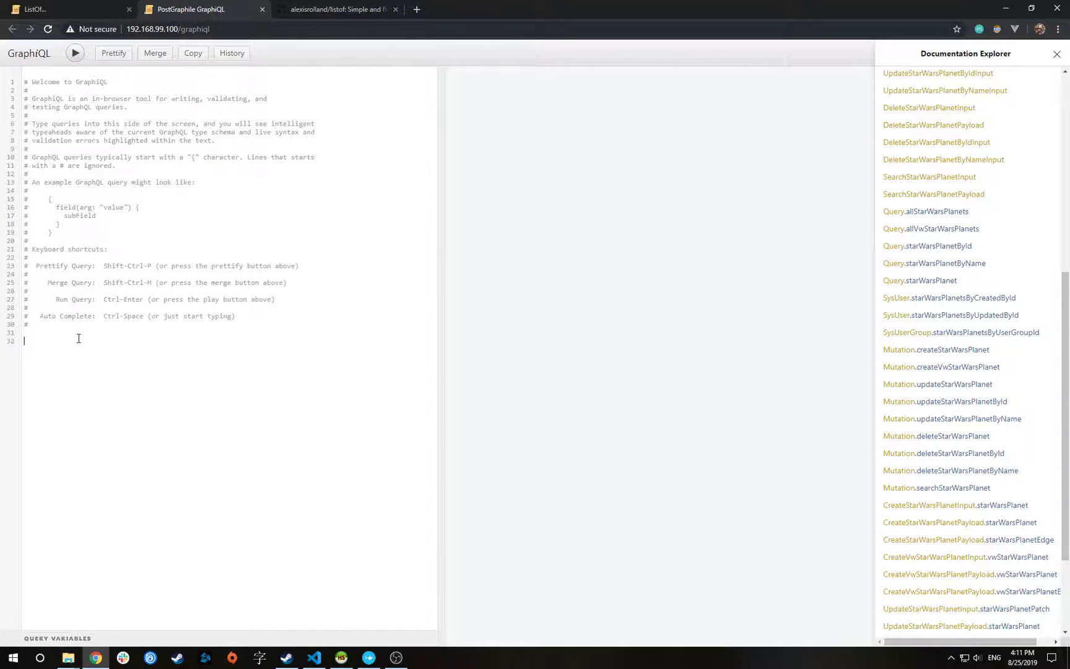
pyautogui.moveTo(91, 341); pyautogui.dragTo(3, 54)
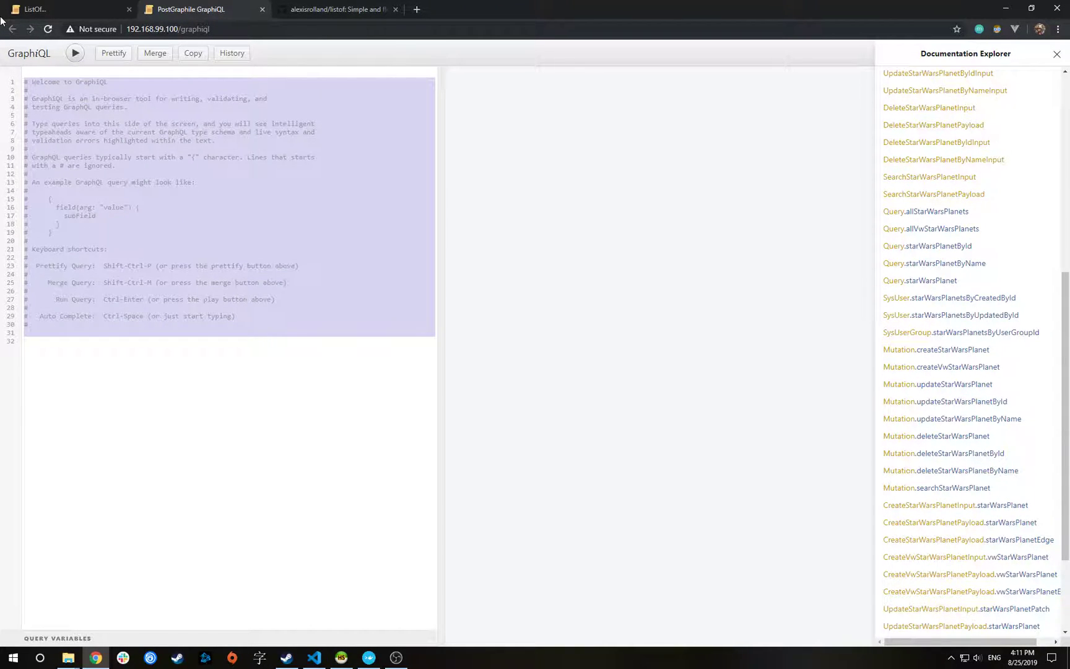
# Replace the welcome text with { allStarWarsPlanets{nodes{name}} }, run it, and prettify it
pyautogui.press('BackSpace')
pyautogui.write('{   ')
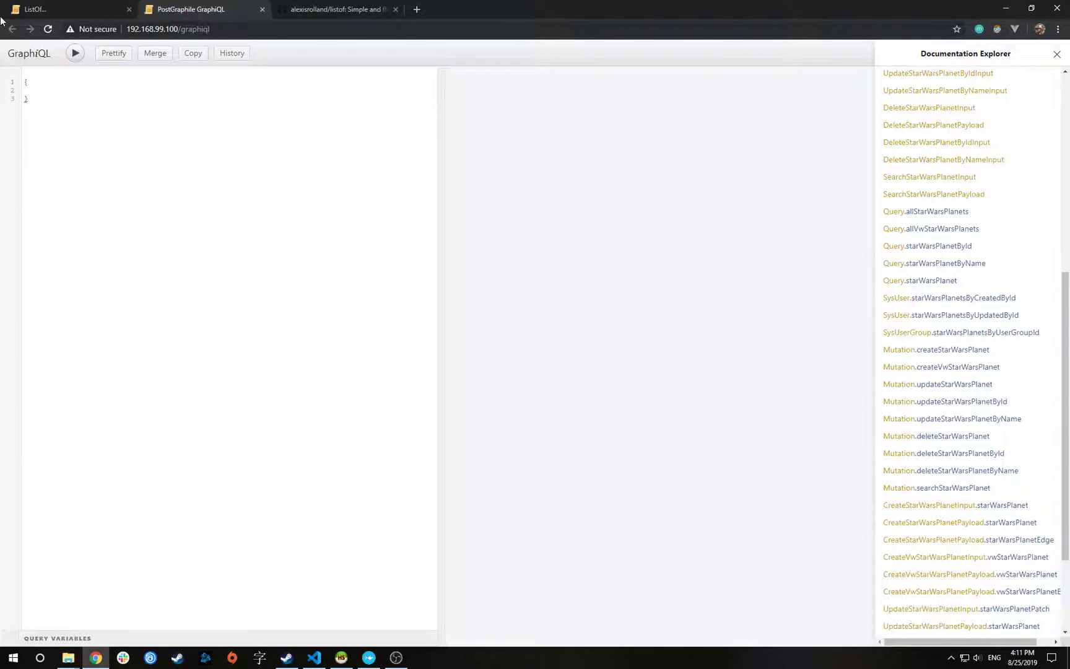
pyautogui.write('allSta')
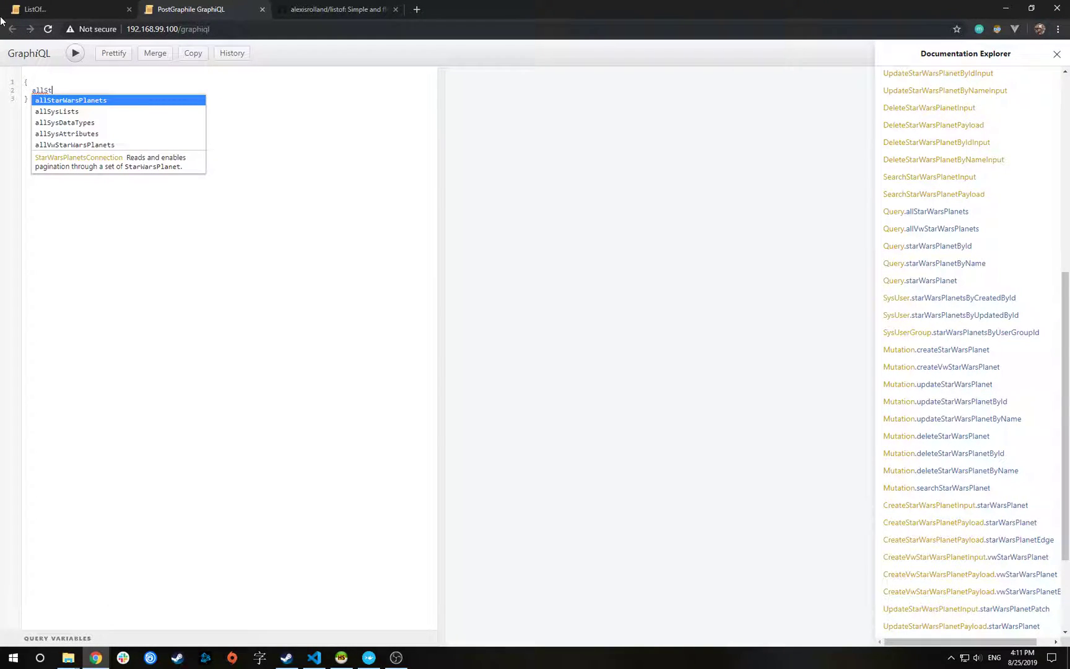
pyautogui.press('Return')
pyautogui.write('{nodes')
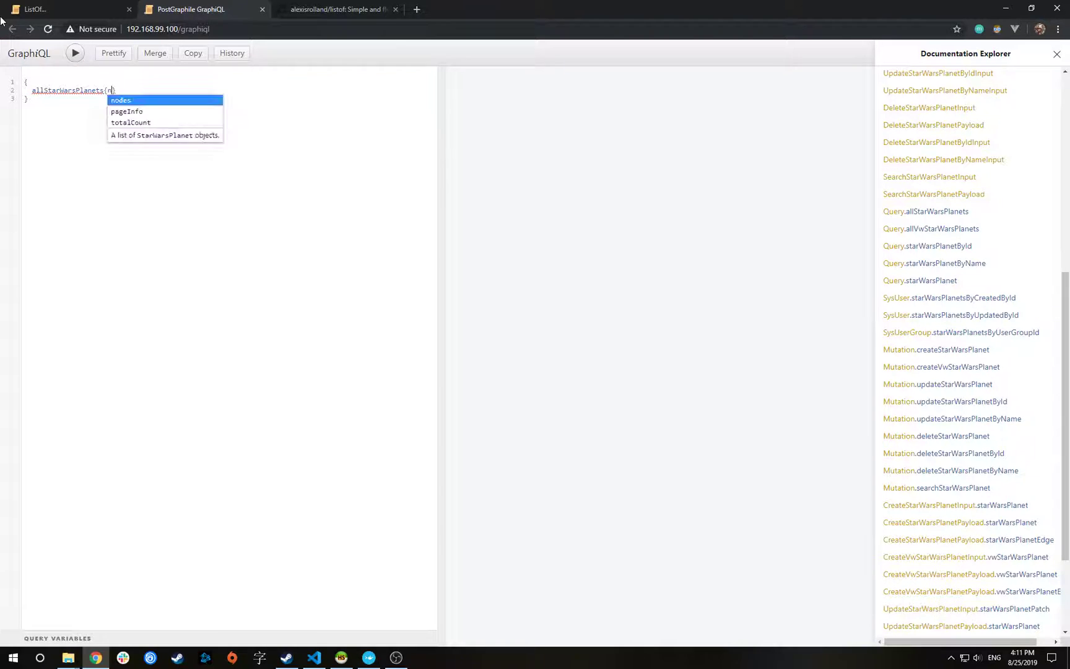
pyautogui.write('{name')
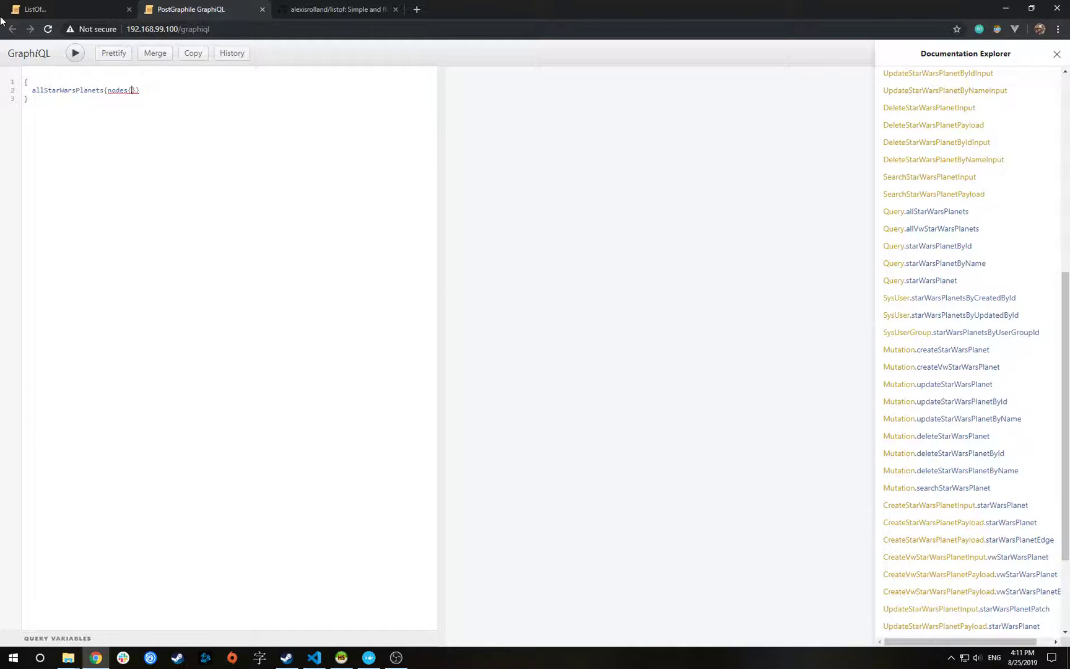
pyautogui.hotkey('ctrl', 'Return')
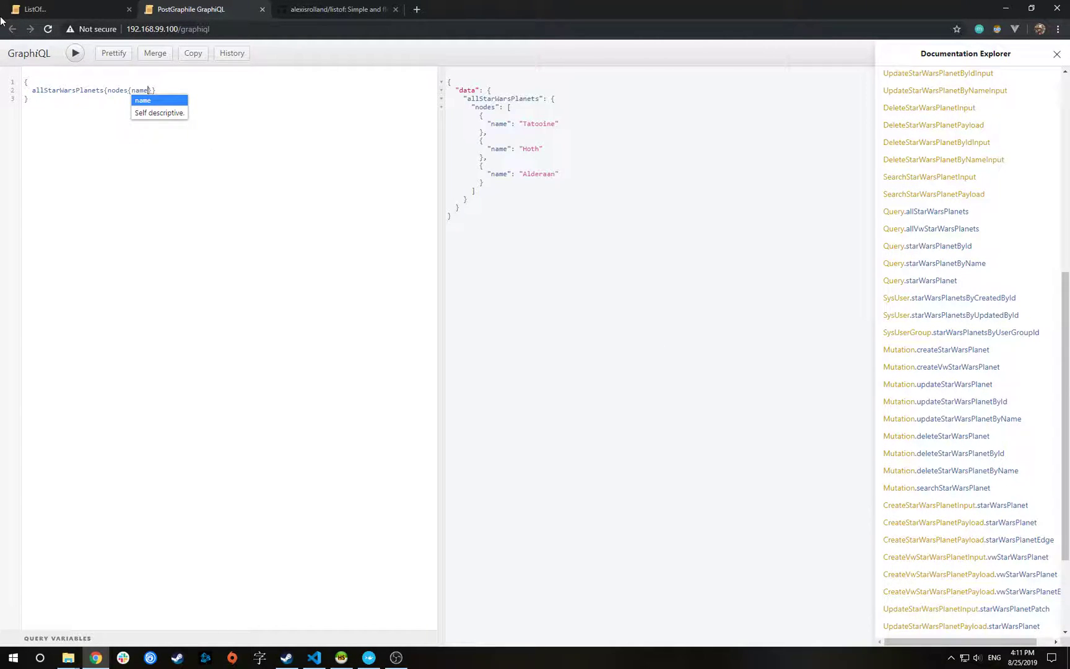
pyautogui.click(114, 55)
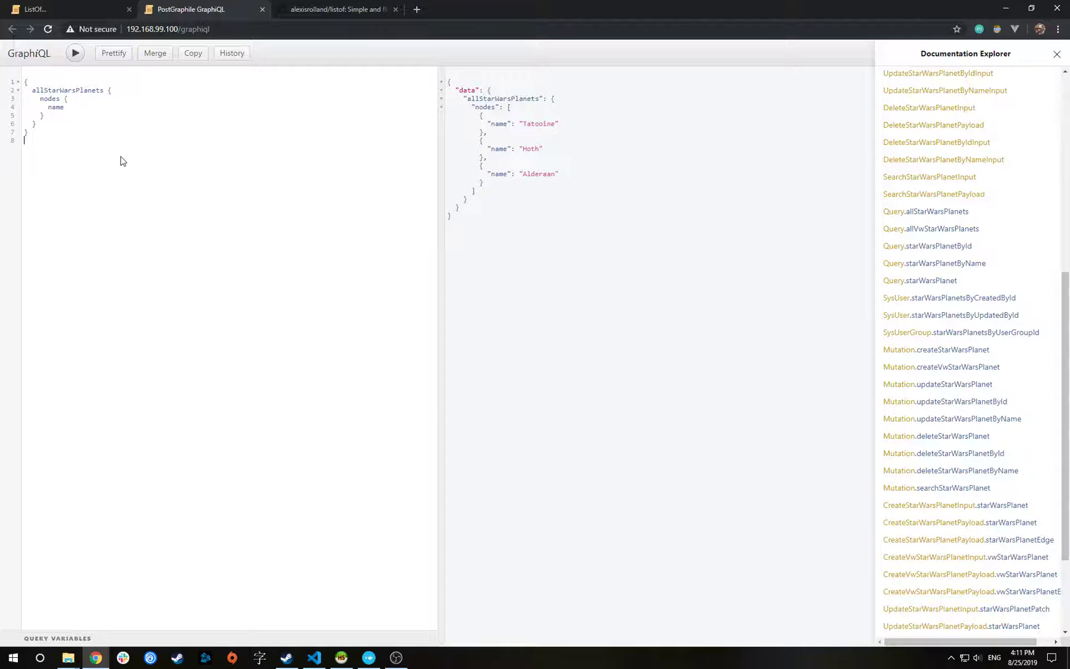
pyautogui.hotkey('alt', 'Tab')
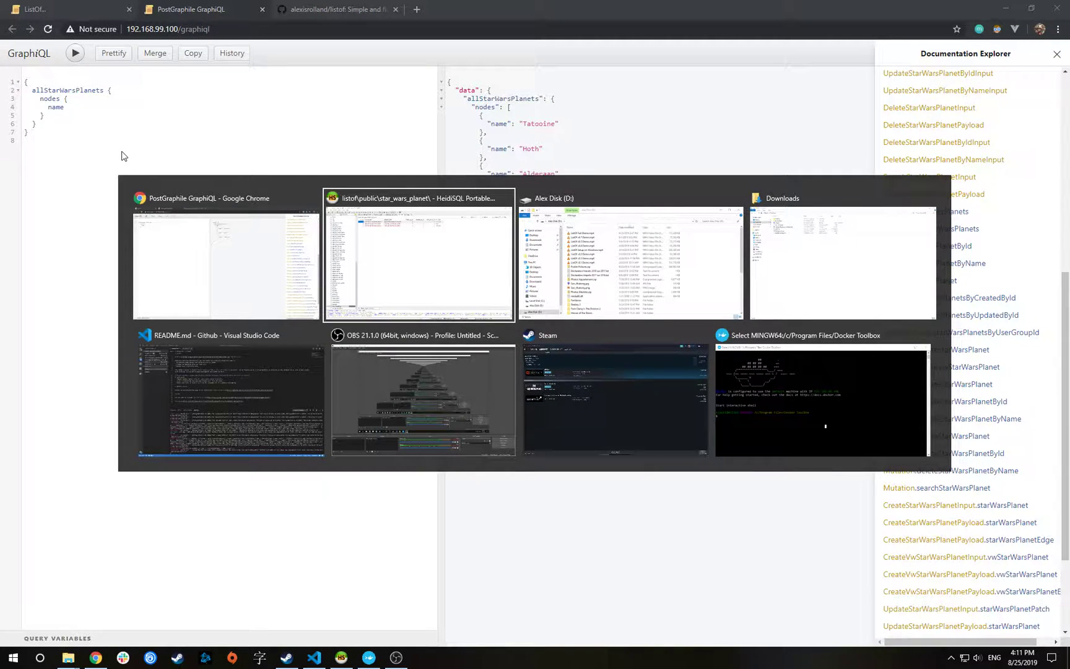
# Duplicate the Star Wars Planet list as 'Star Wars Character' with Duplicate Data switched on
pyautogui.press('Escape')
pyautogui.click(86, 8)
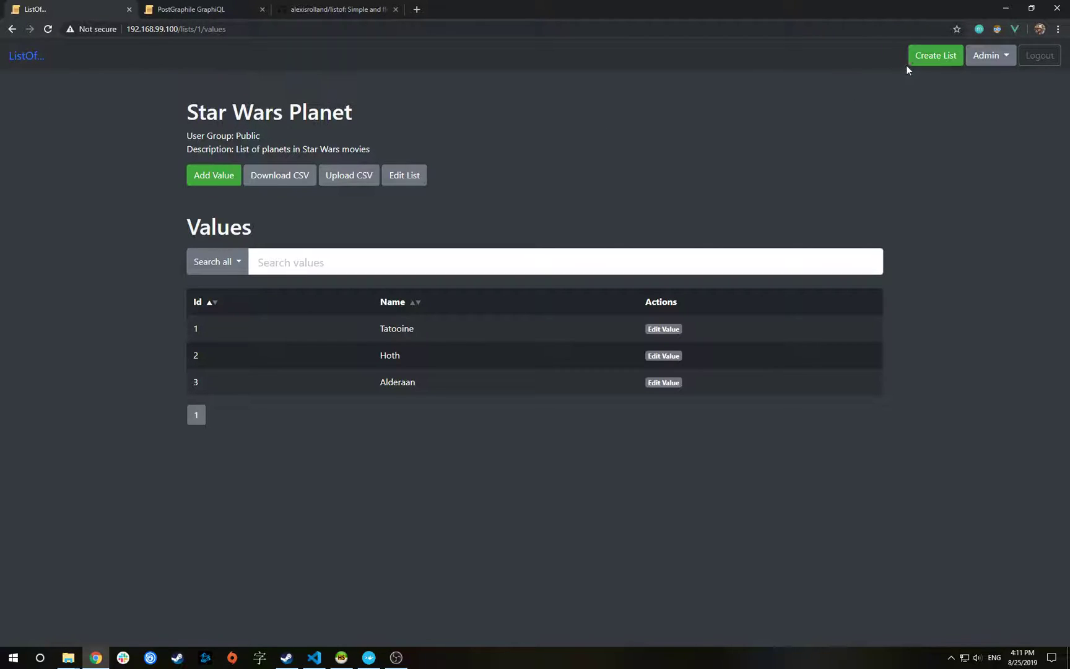
pyautogui.click(407, 177)
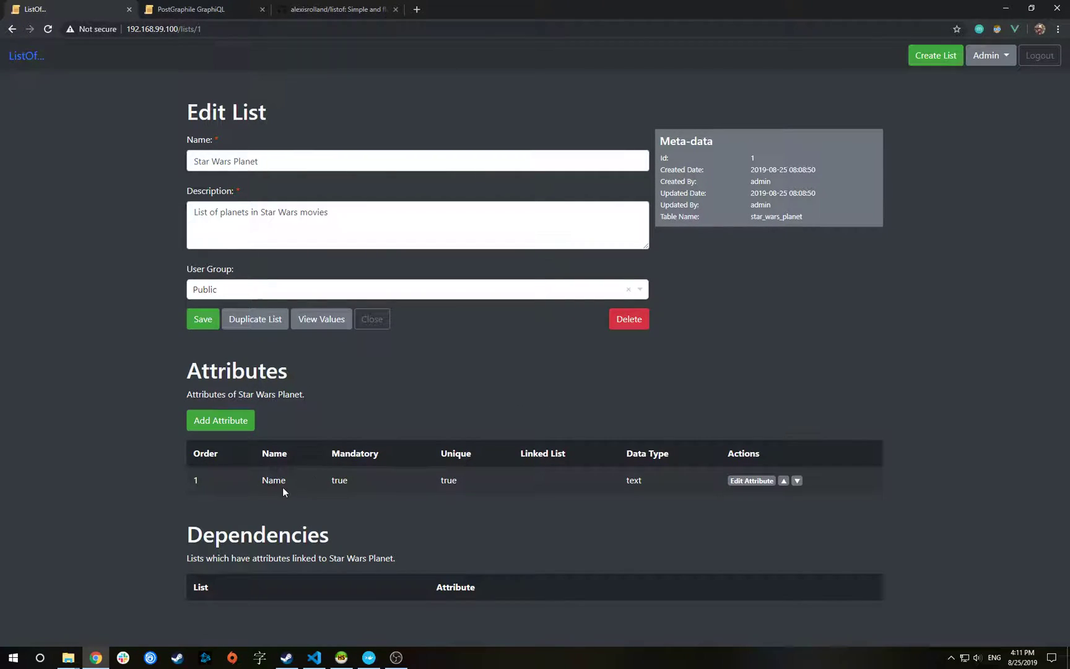
pyautogui.click(257, 321)
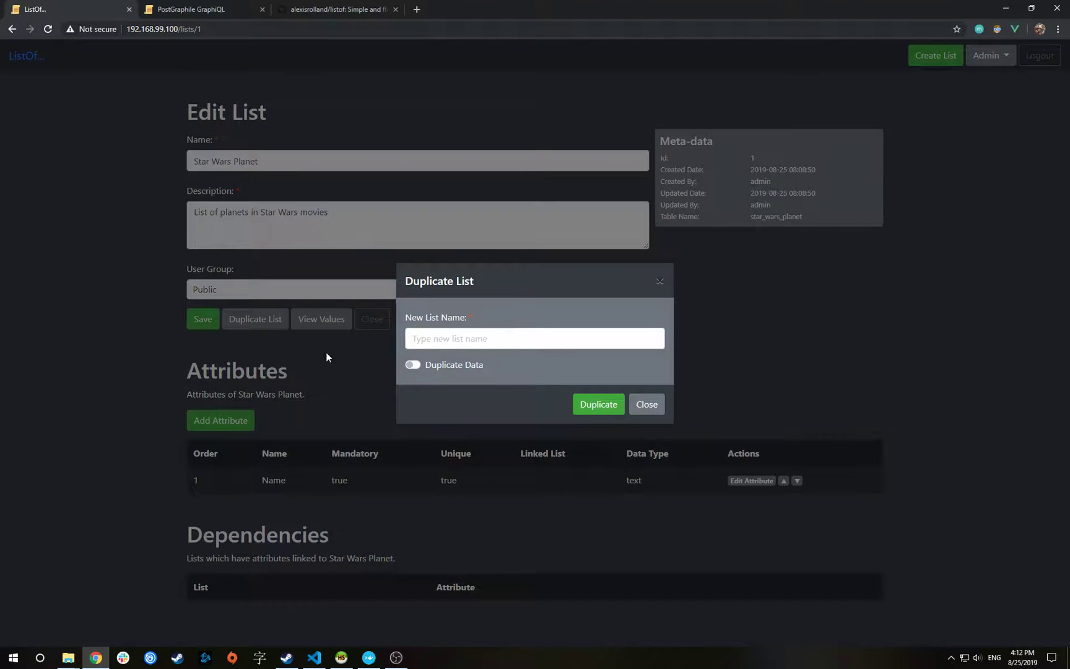
pyautogui.click(424, 334)
pyautogui.write('Star Wars Character')
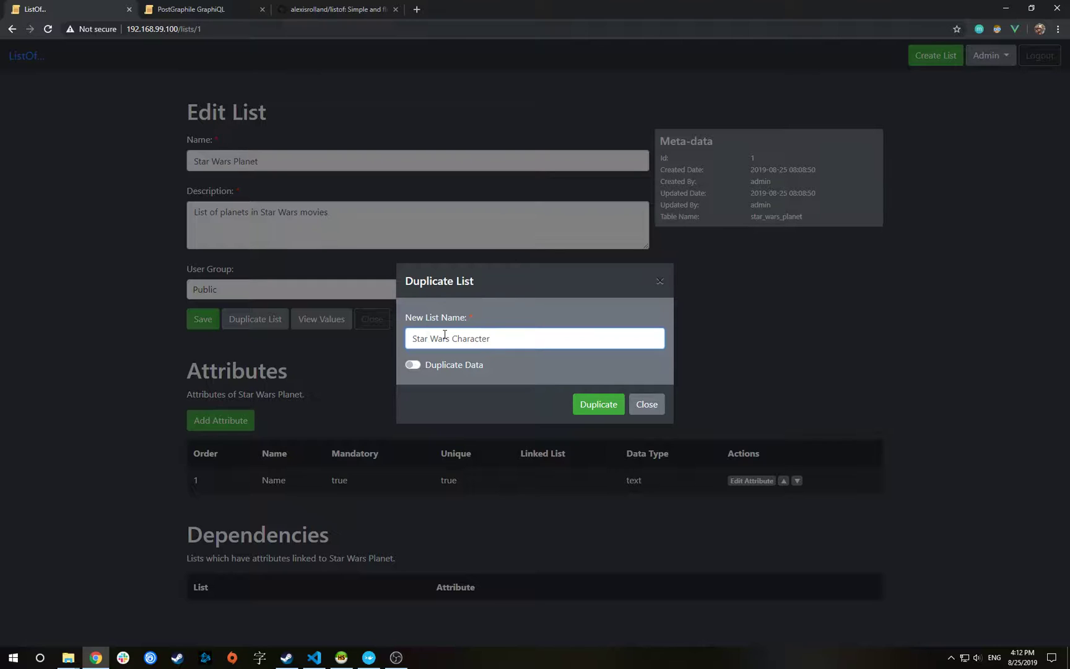
pyautogui.click(413, 365)
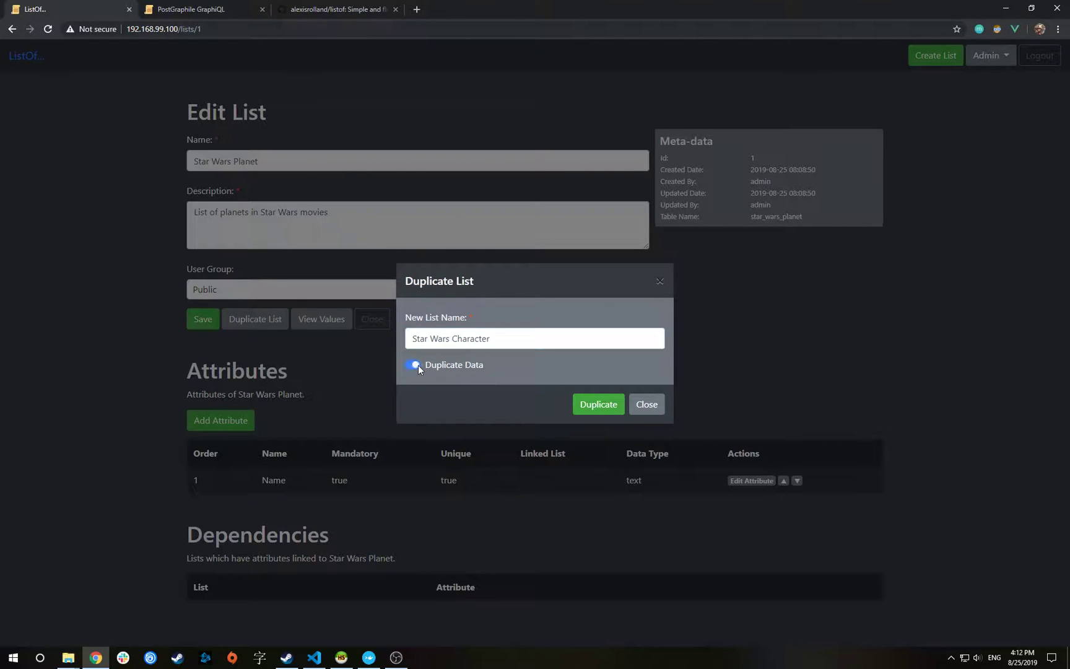
# Duplicate the planet list as Star Wars Character, described as 'List of characters in Star Wars movies'
pyautogui.click(598, 408)
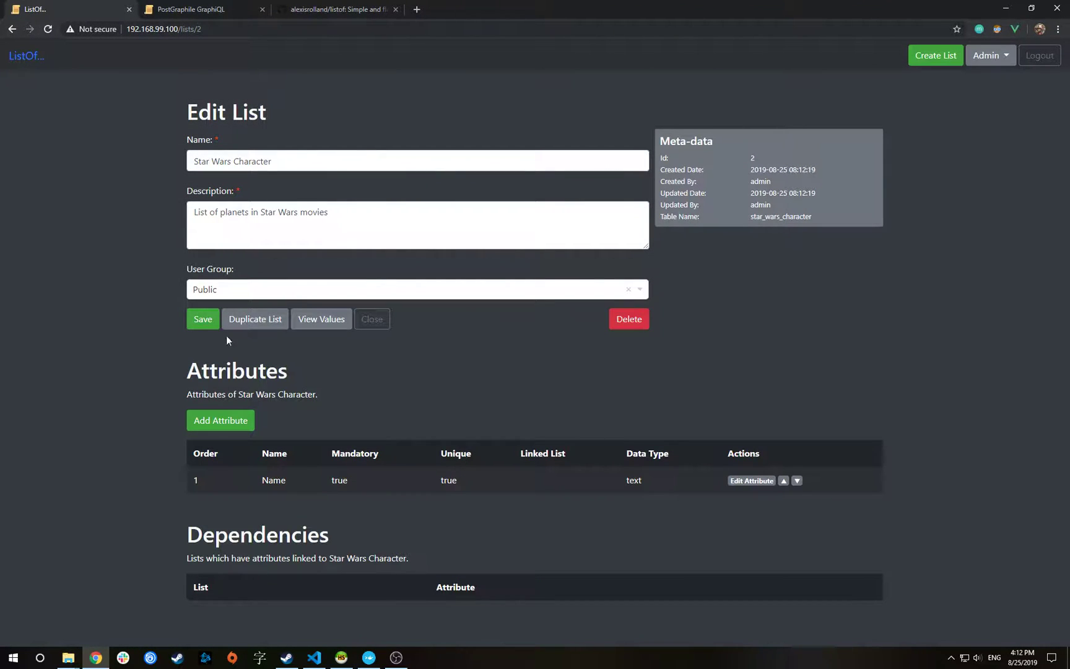
pyautogui.moveTo(198, 161); pyautogui.dragTo(315, 170)
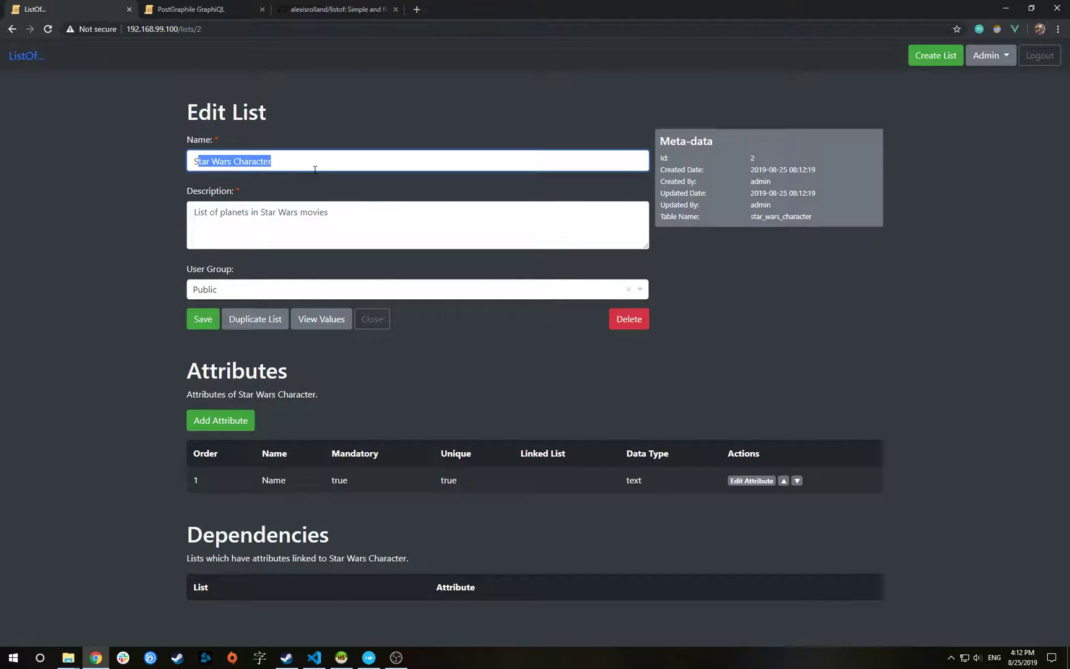
pyautogui.moveTo(751, 216); pyautogui.dragTo(768, 216)
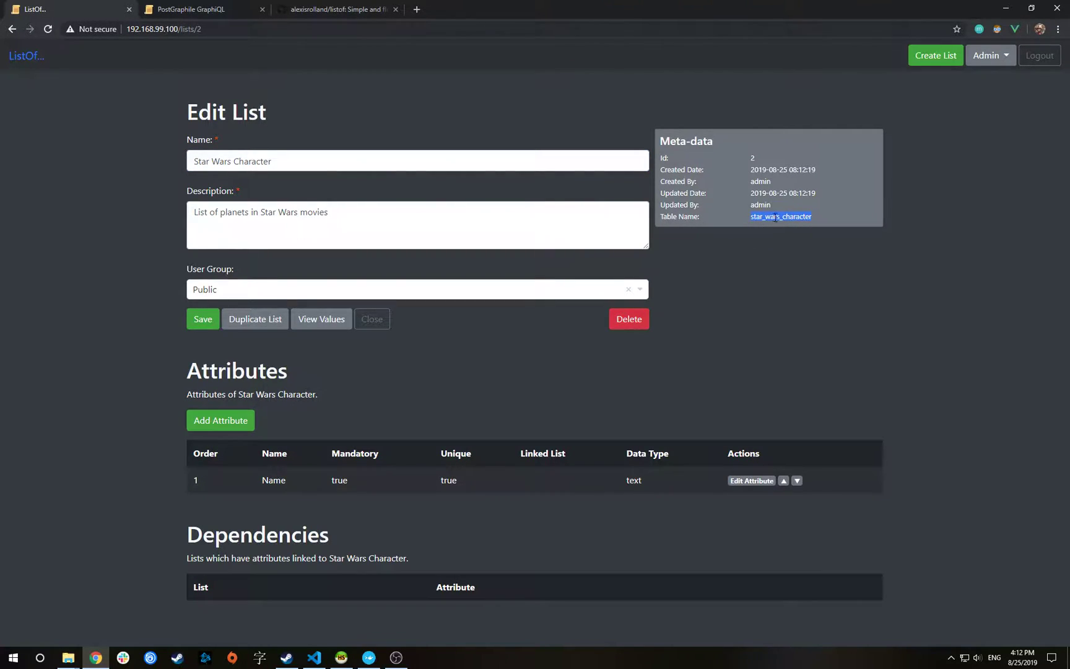
pyautogui.doubleClick(244, 211)
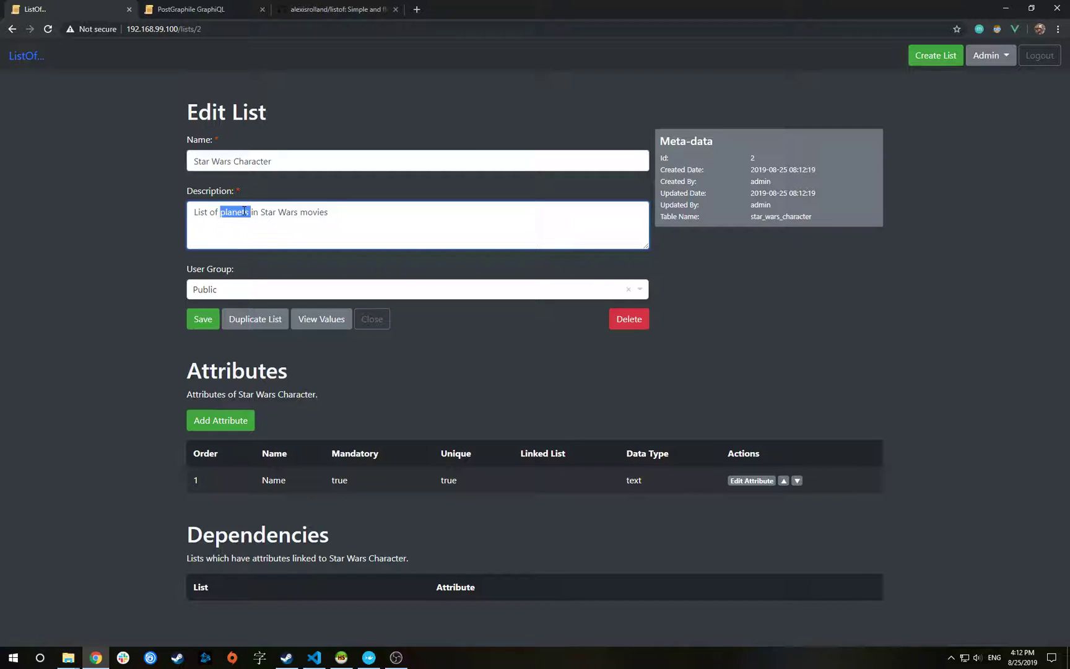
pyautogui.write('characters')
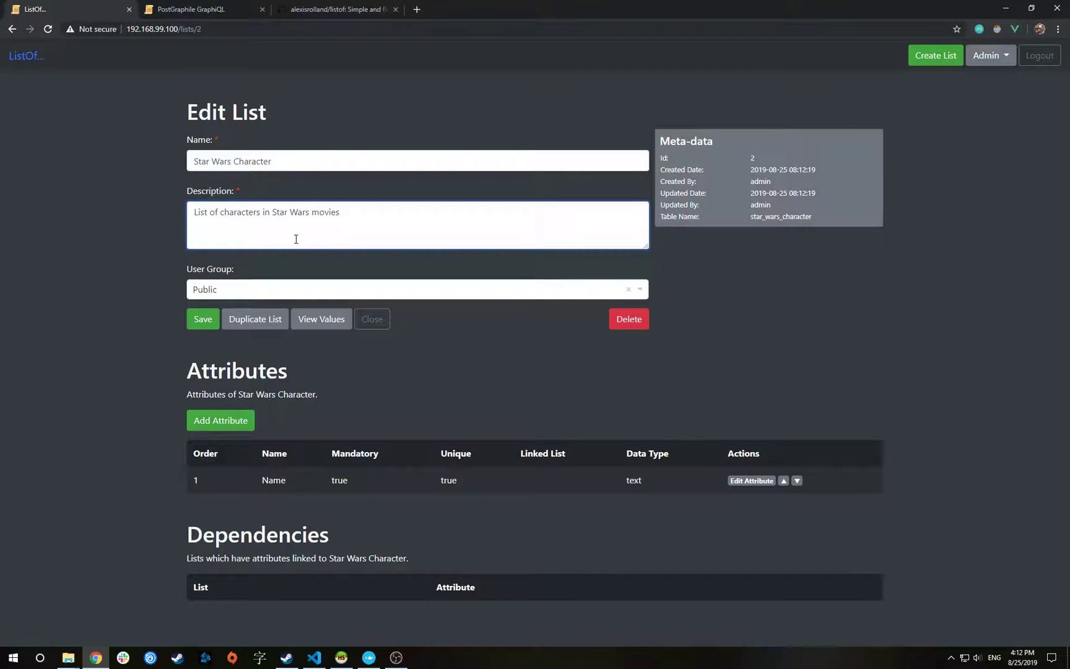
pyautogui.click(211, 319)
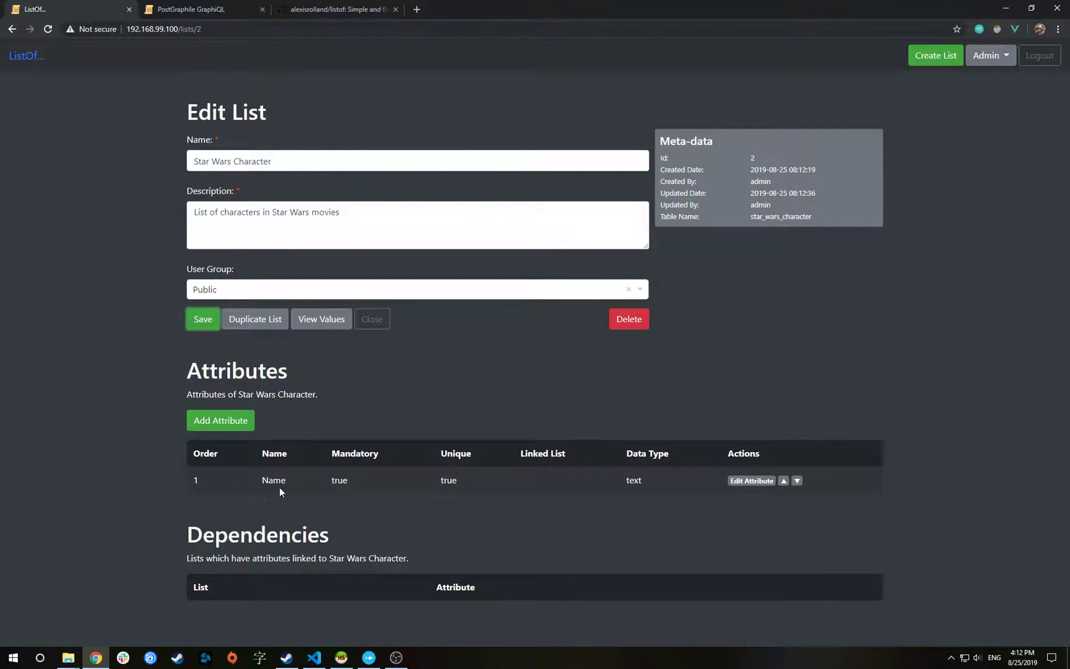
# Change the Name attribute's description to 'Name of the character.'
pyautogui.click(751, 481)
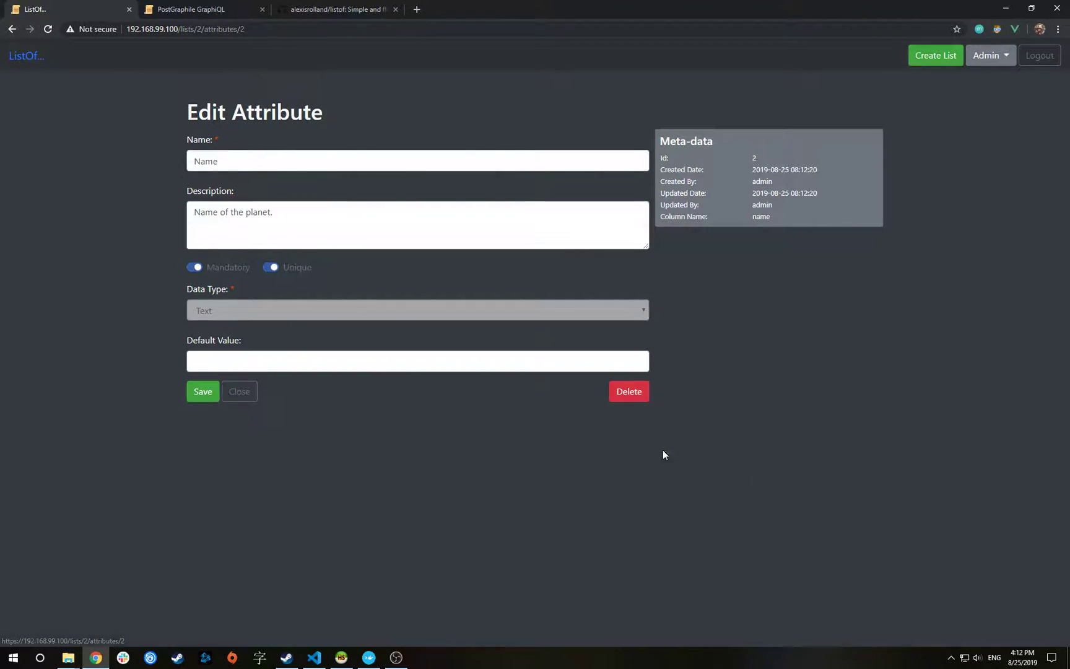
pyautogui.doubleClick(256, 213)
pyautogui.write('character')
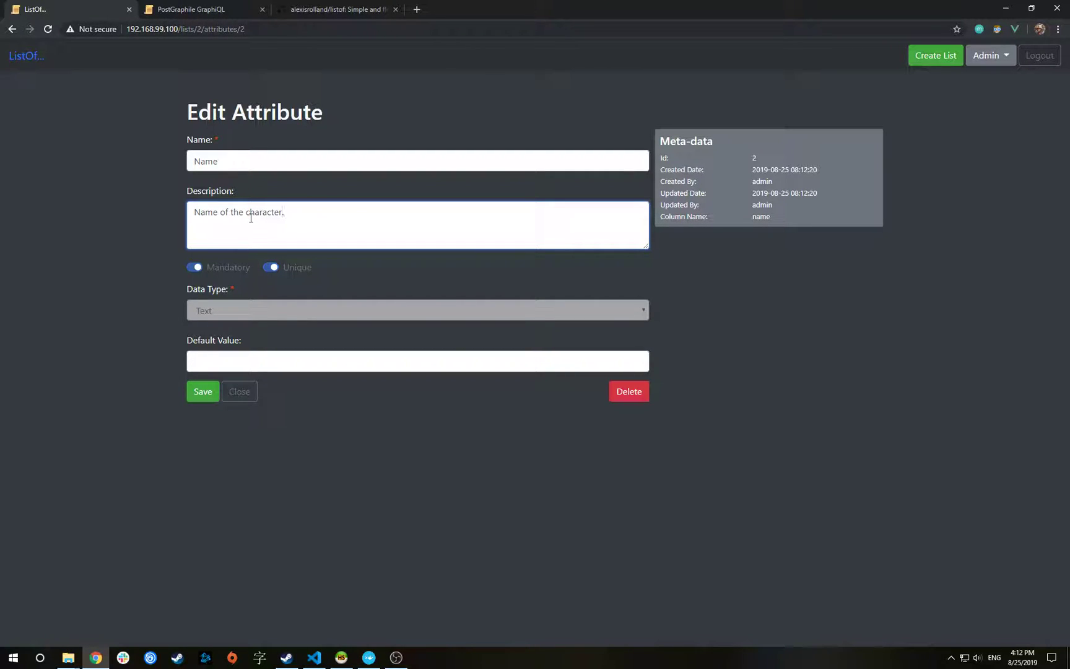
pyautogui.click(201, 394)
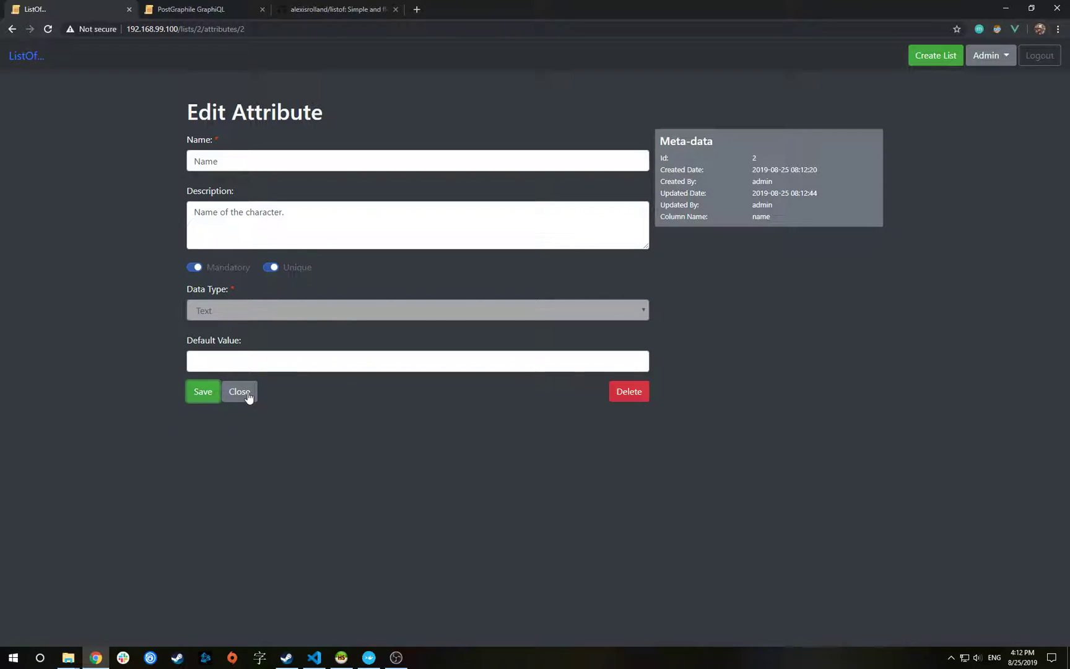
pyautogui.click(248, 391)
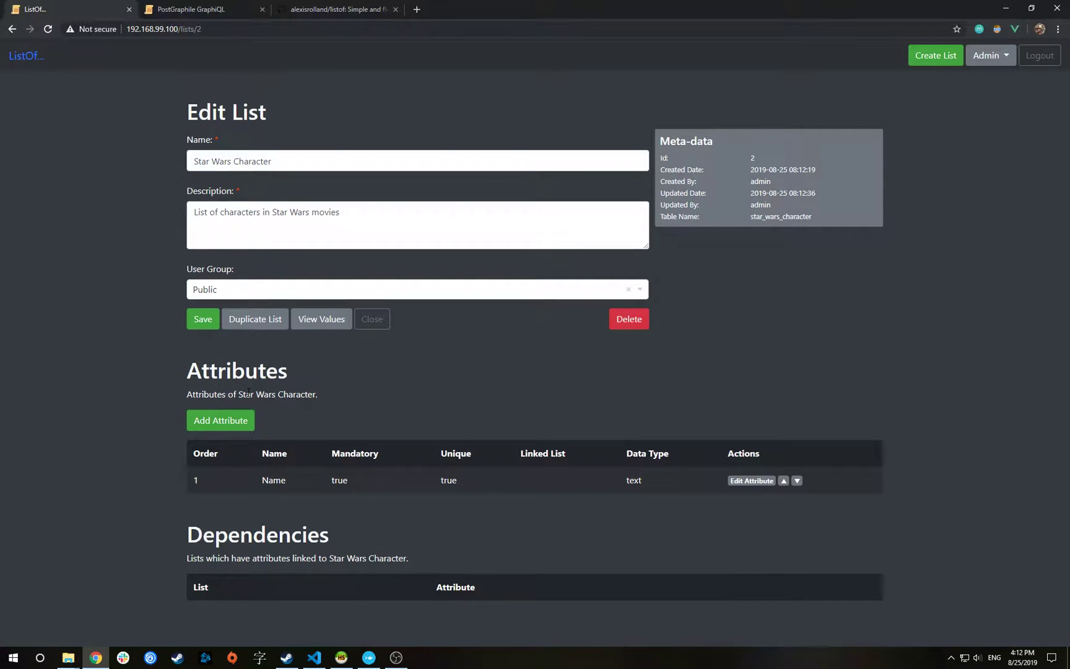
# Add attribute Planet, 'Home planet of the character.', linked to Star Wars Planet Name, default Tatooine
pyautogui.click(216, 422)
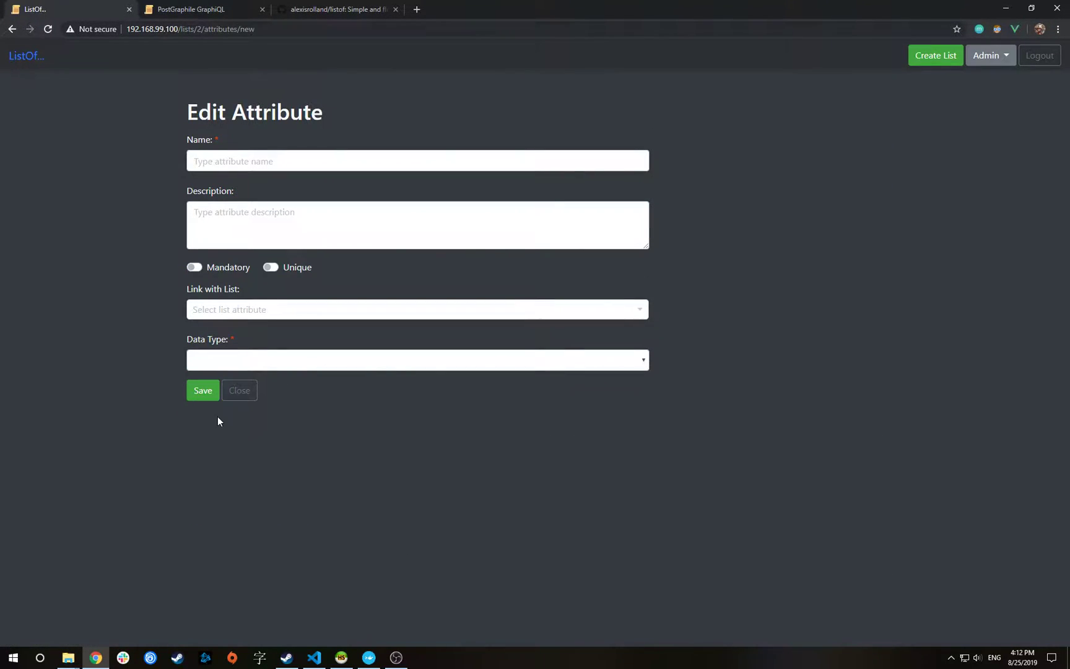
pyautogui.click(278, 166)
pyautogui.write('Planet')
pyautogui.press('Tab')
pyautogui.write('Home plan')
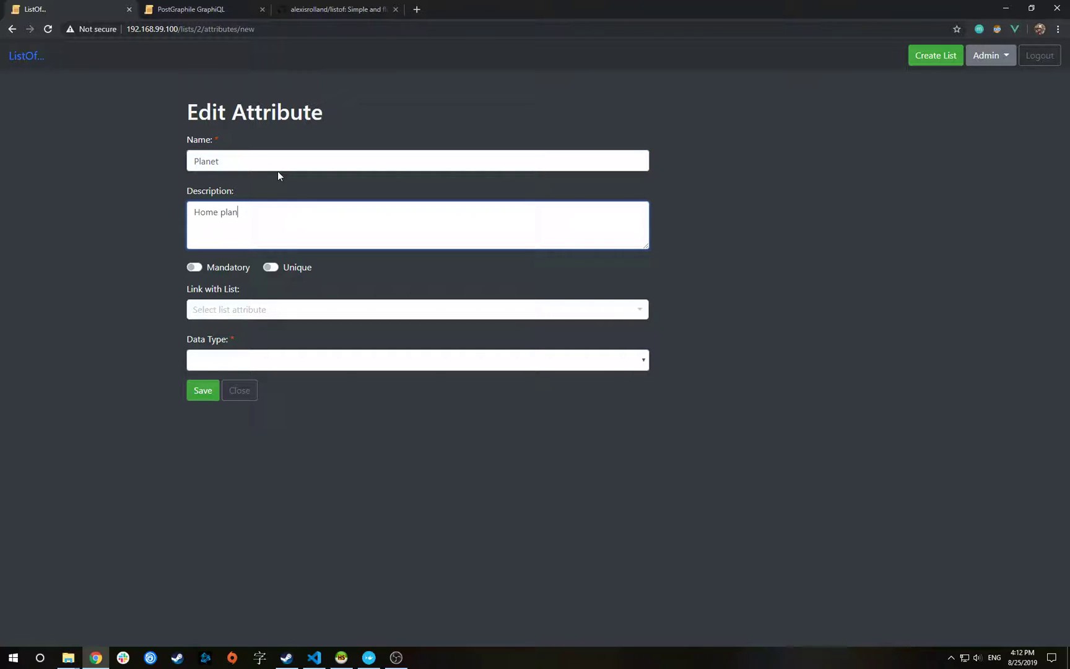
pyautogui.write('et of the character.')
pyautogui.click(210, 312)
pyautogui.click(195, 345)
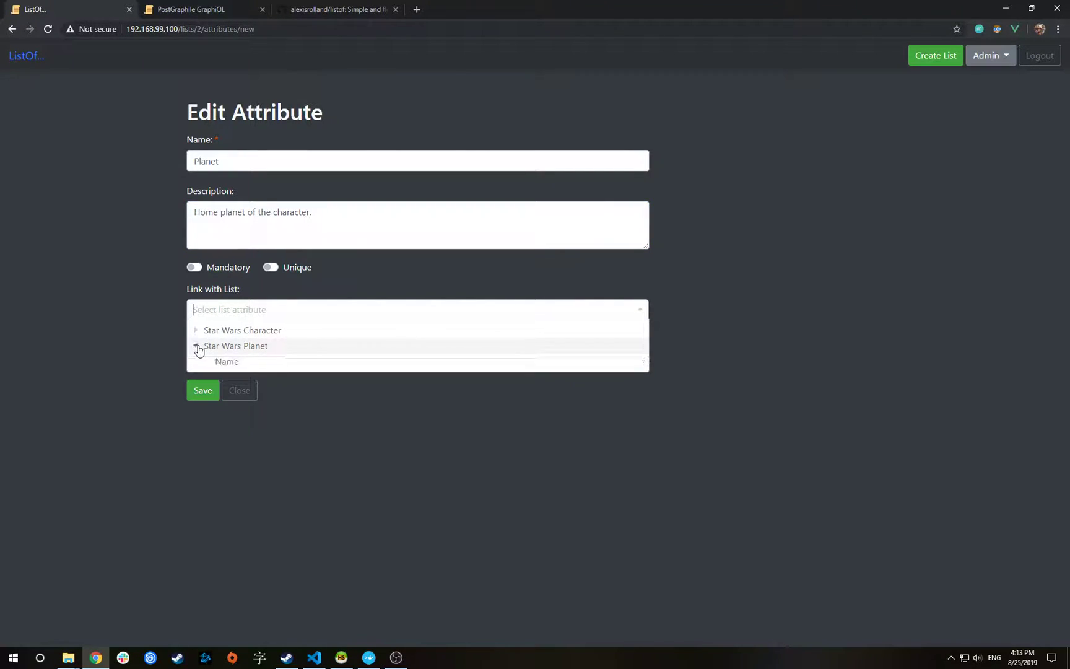
pyautogui.click(231, 366)
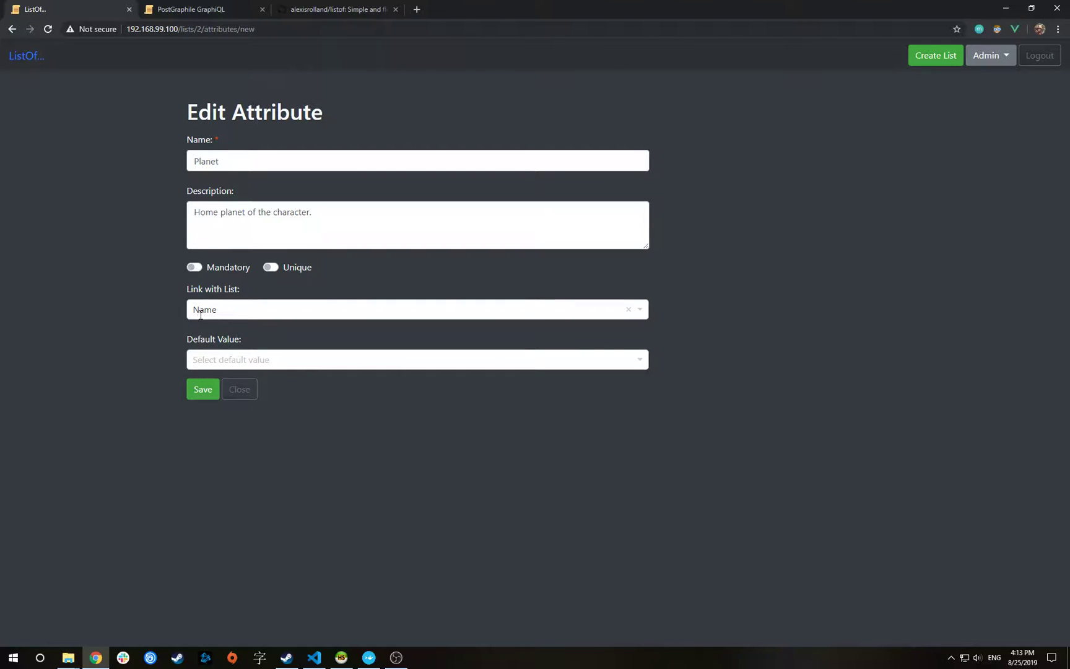
pyautogui.click(599, 359)
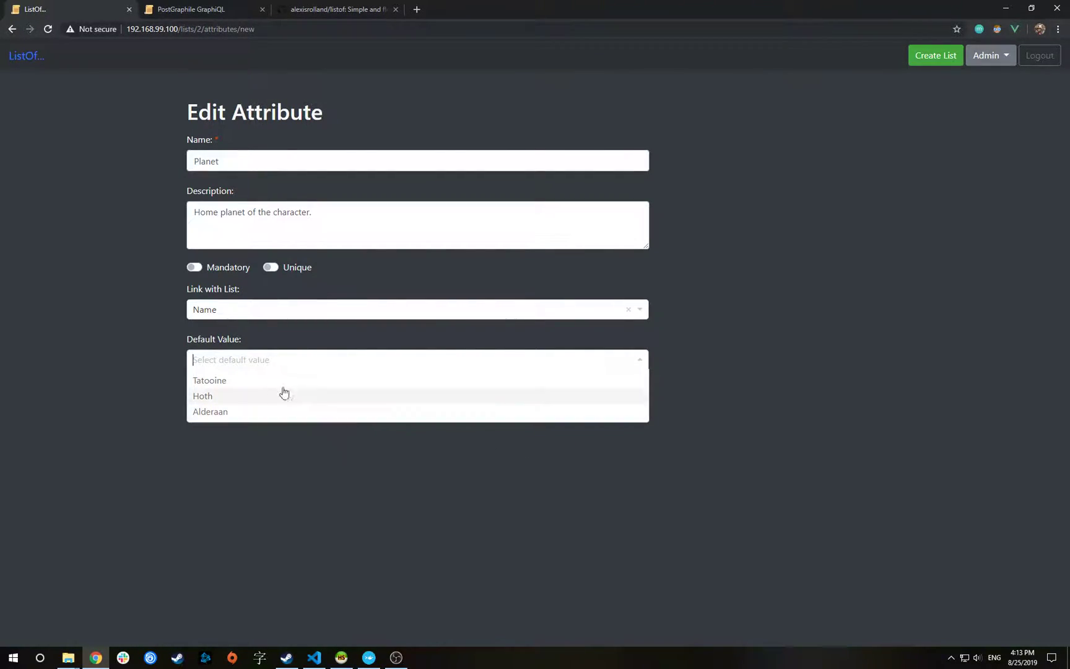
pyautogui.click(213, 387)
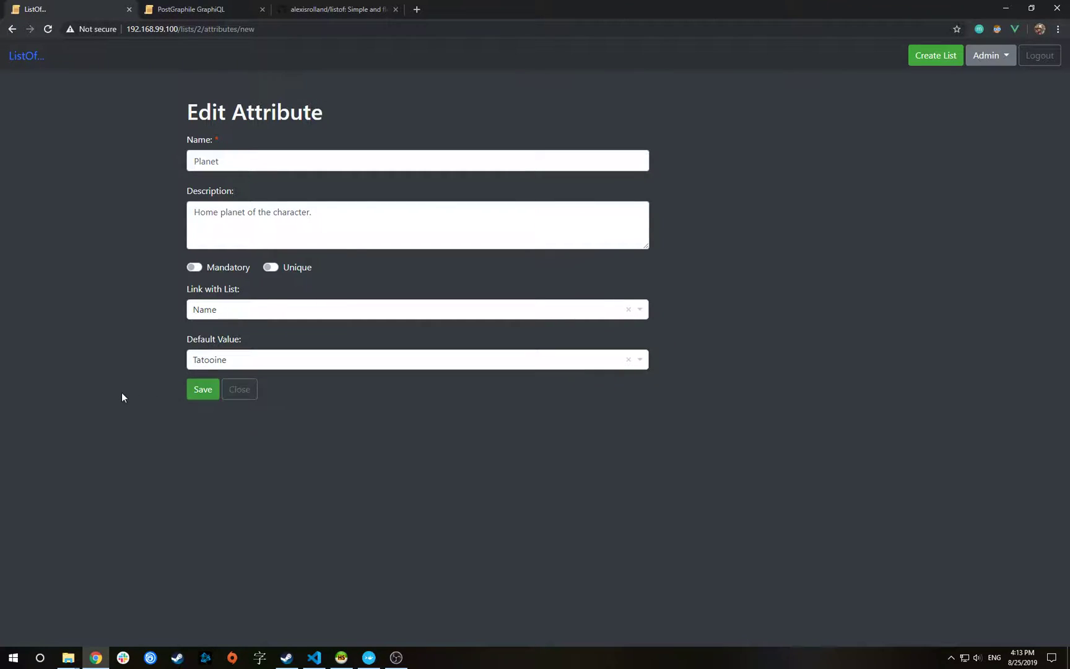
pyautogui.click(203, 390)
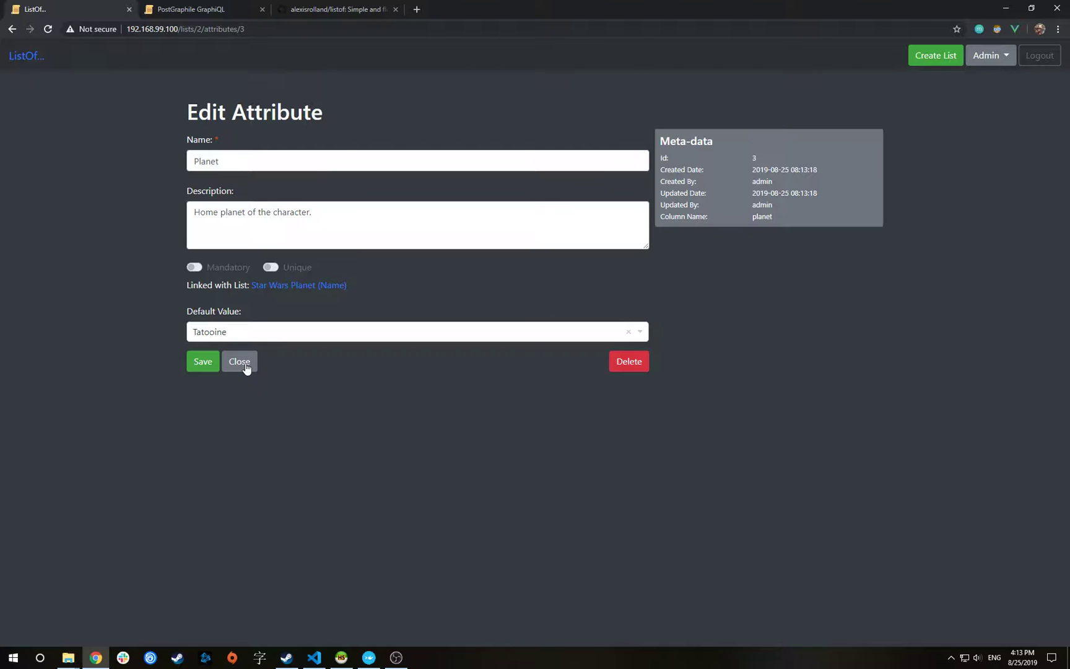
pyautogui.click(245, 368)
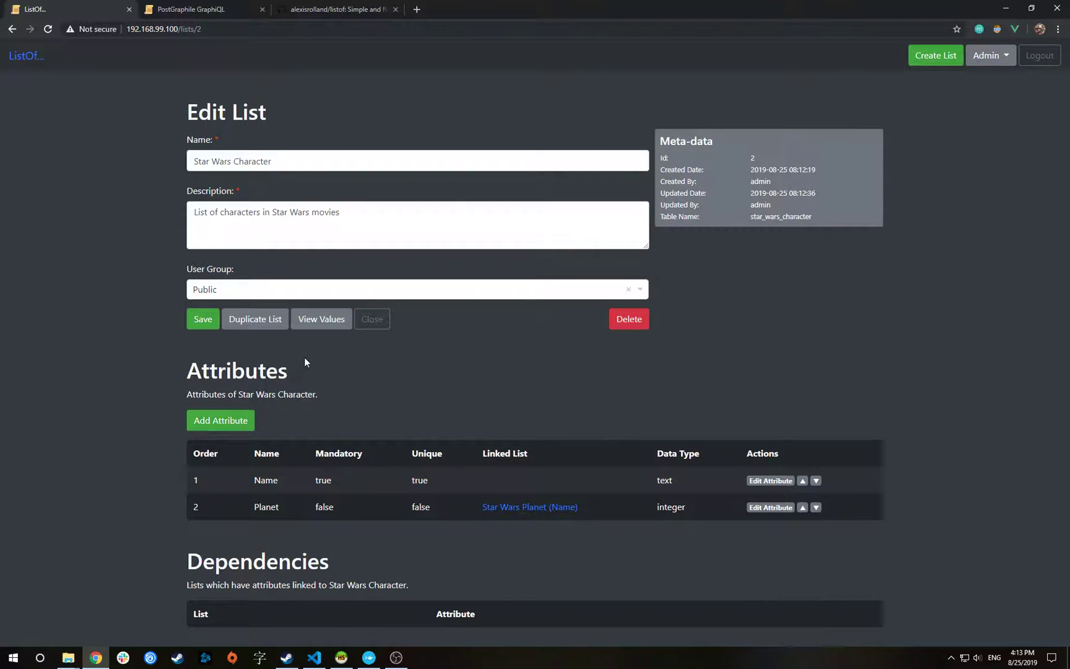
# In the character values, add Luke Skywalker with the default planet Tatooine
pyautogui.click(326, 325)
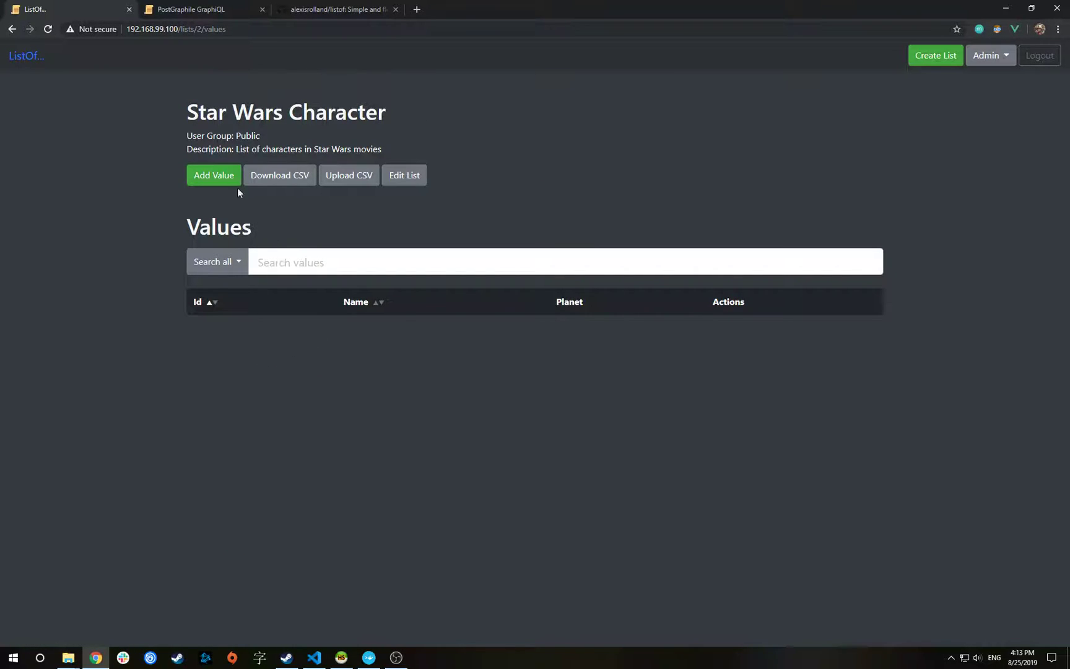
pyautogui.click(219, 176)
pyautogui.click(251, 273)
pyautogui.write('Luke Skywalker')
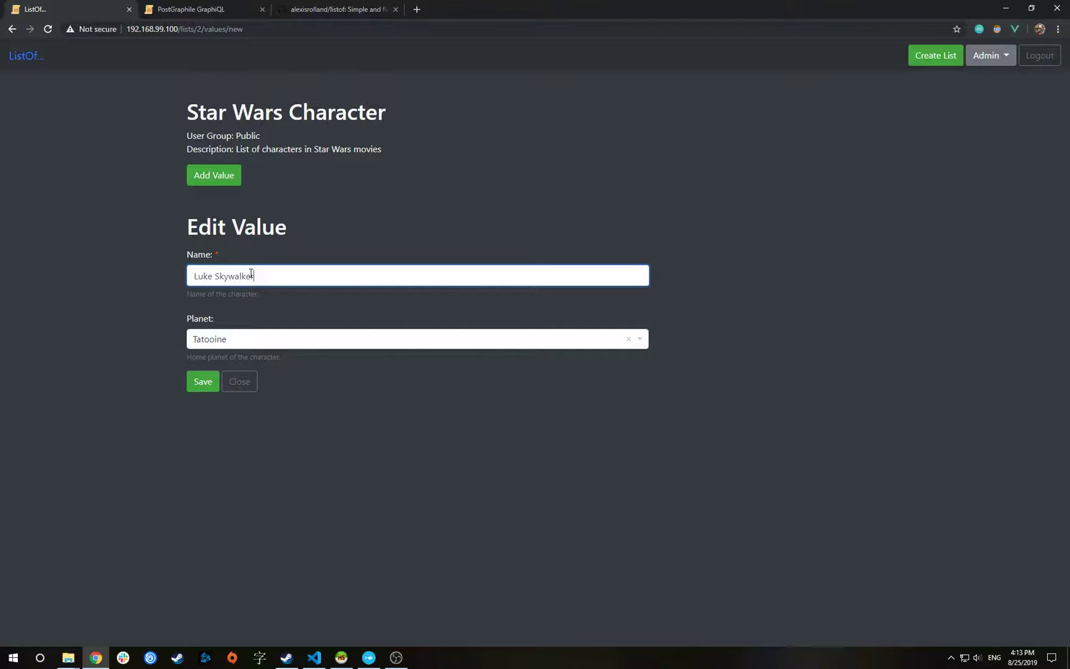
pyautogui.click(201, 382)
# Add Leia Organa with home planet Alderaan
pyautogui.click(209, 175)
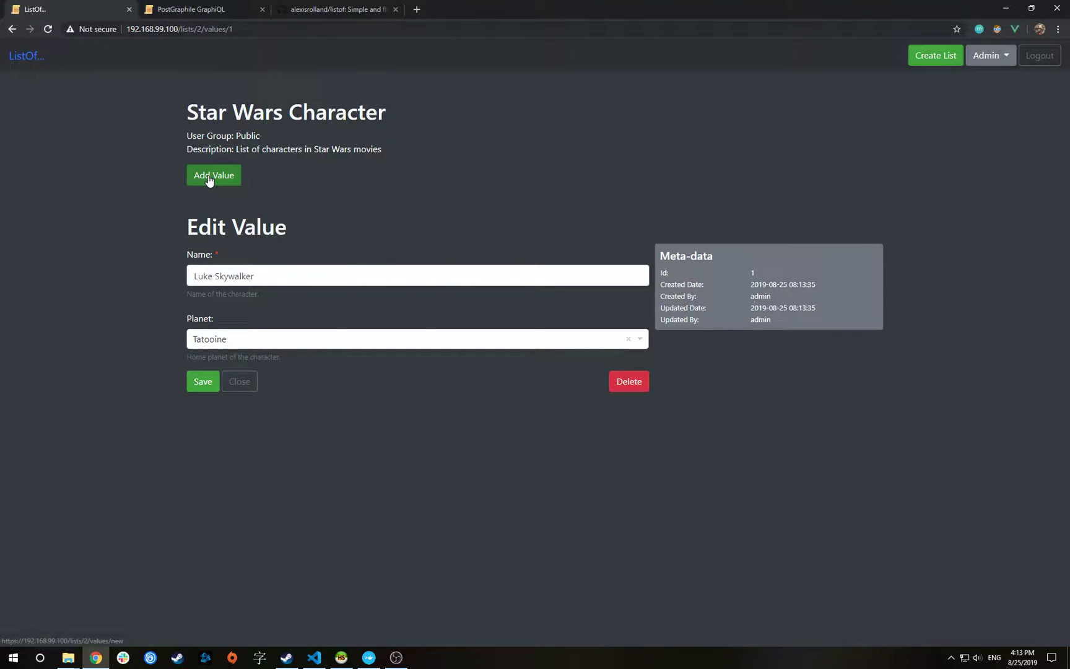
pyautogui.click(211, 276)
pyautogui.write('Lei')
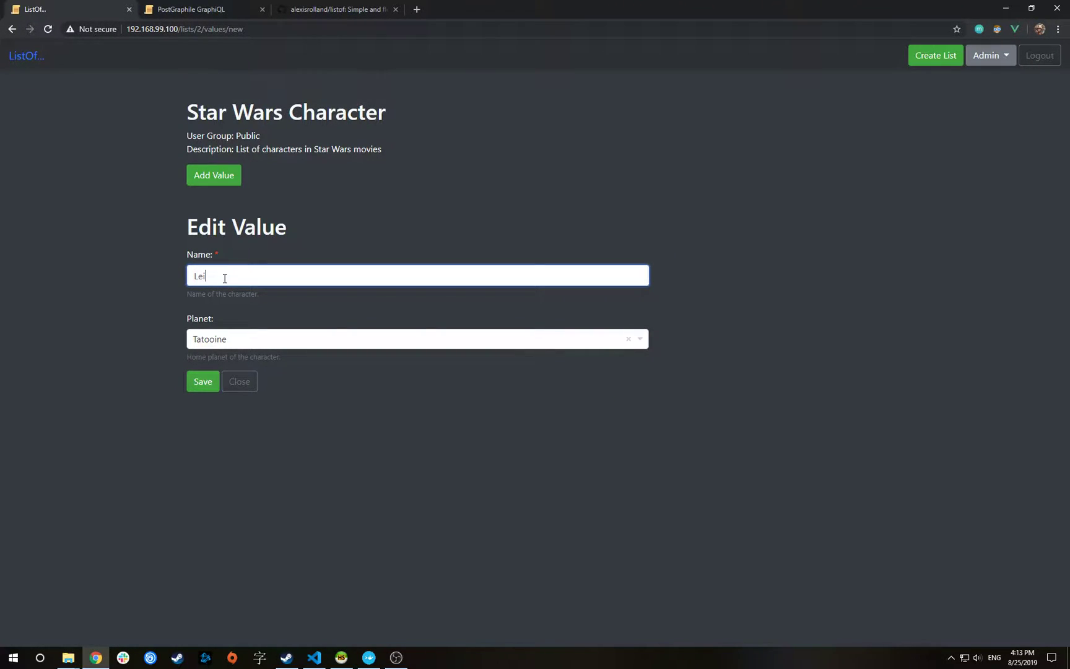
pyautogui.write('a Organa')
pyautogui.click(238, 338)
pyautogui.click(222, 390)
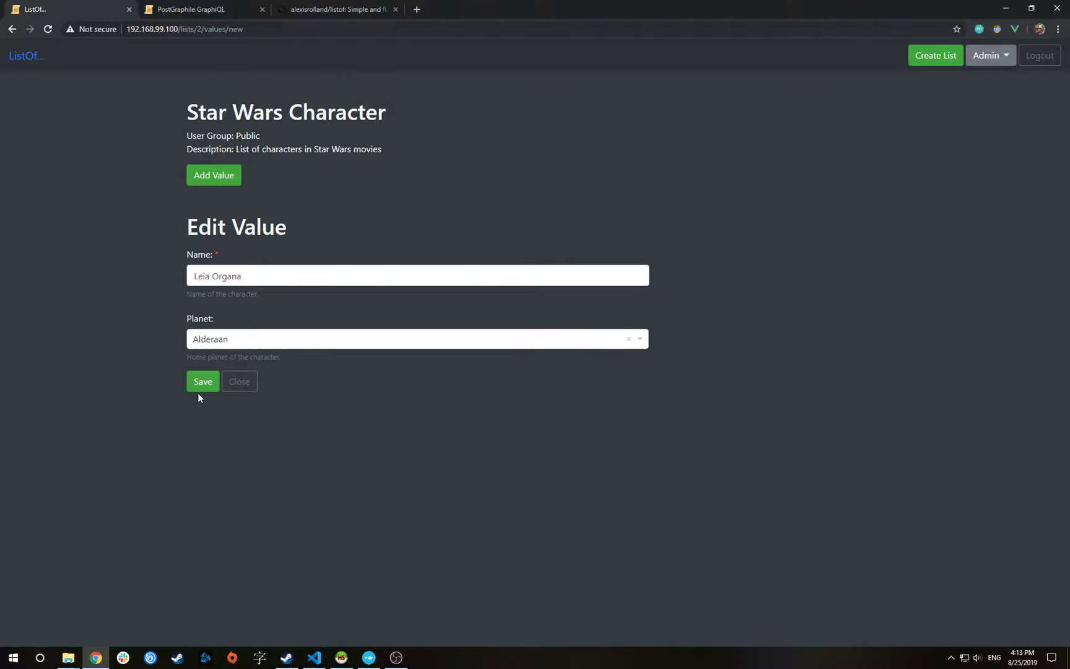
pyautogui.click(203, 382)
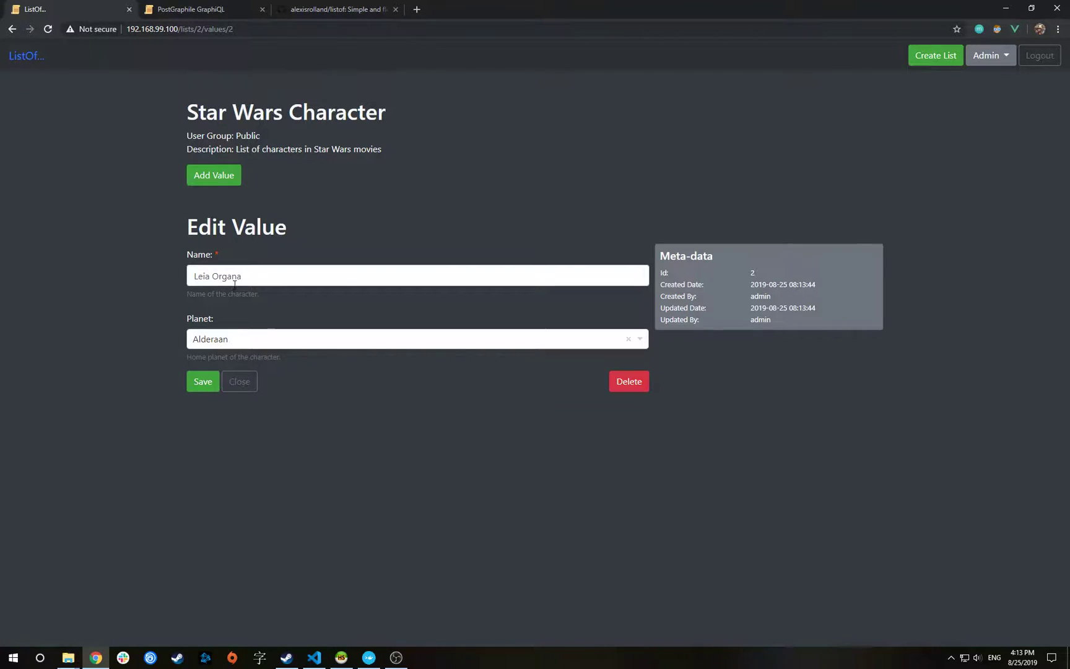
# Add Han Solo with home planet Hoth and close the values view
pyautogui.click(216, 177)
pyautogui.click(218, 275)
pyautogui.write('Han Solo')
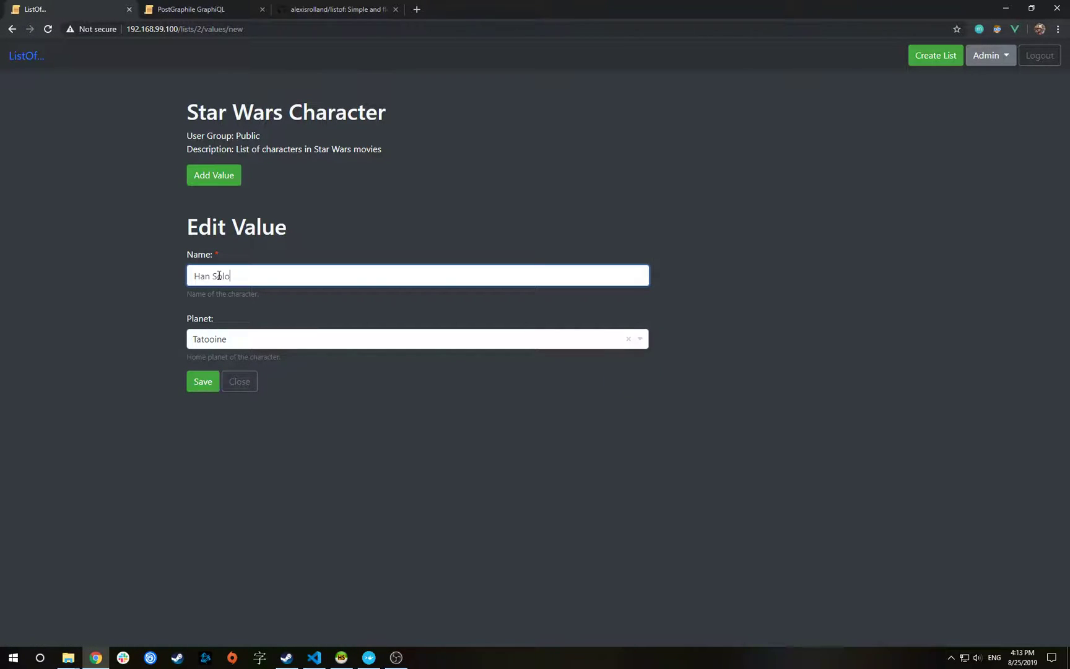
pyautogui.click(233, 337)
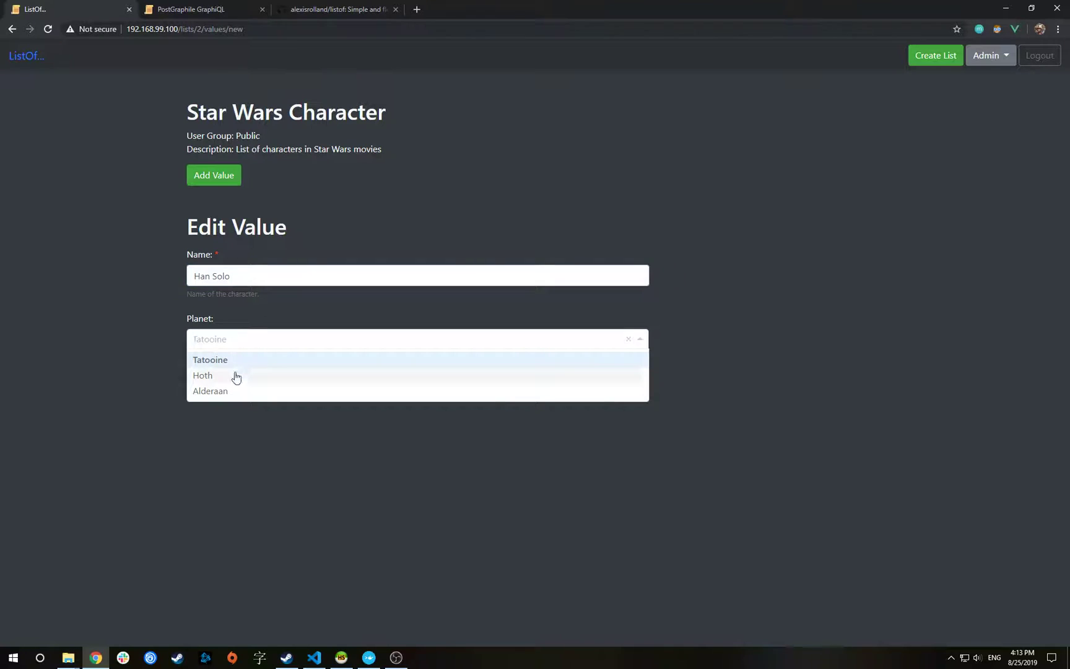
pyautogui.click(207, 377)
pyautogui.click(201, 382)
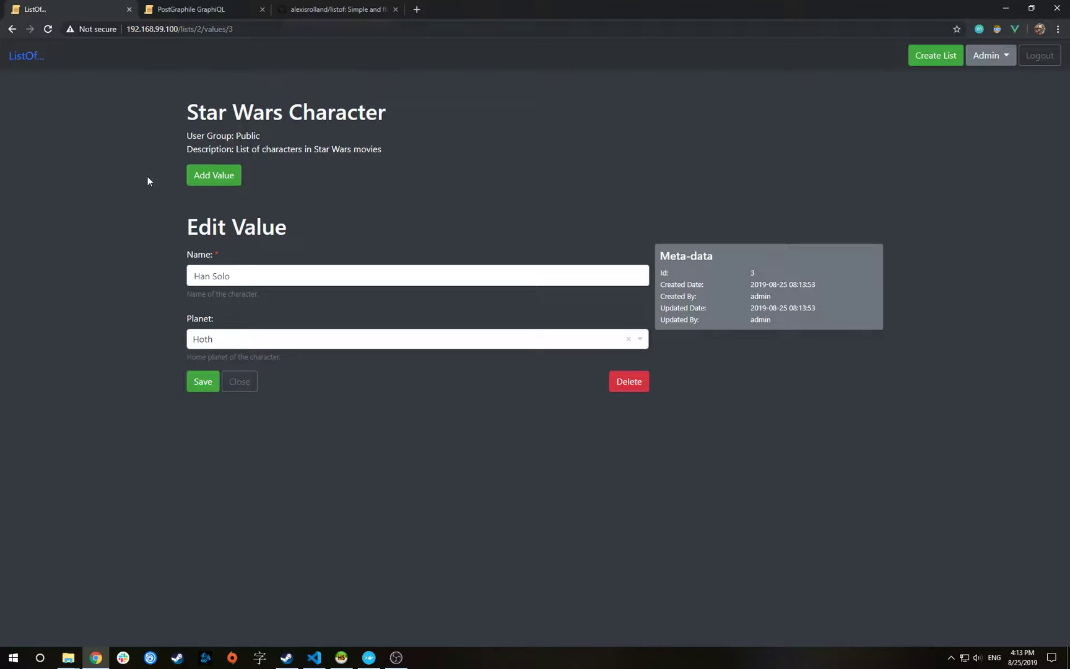
pyautogui.click(245, 383)
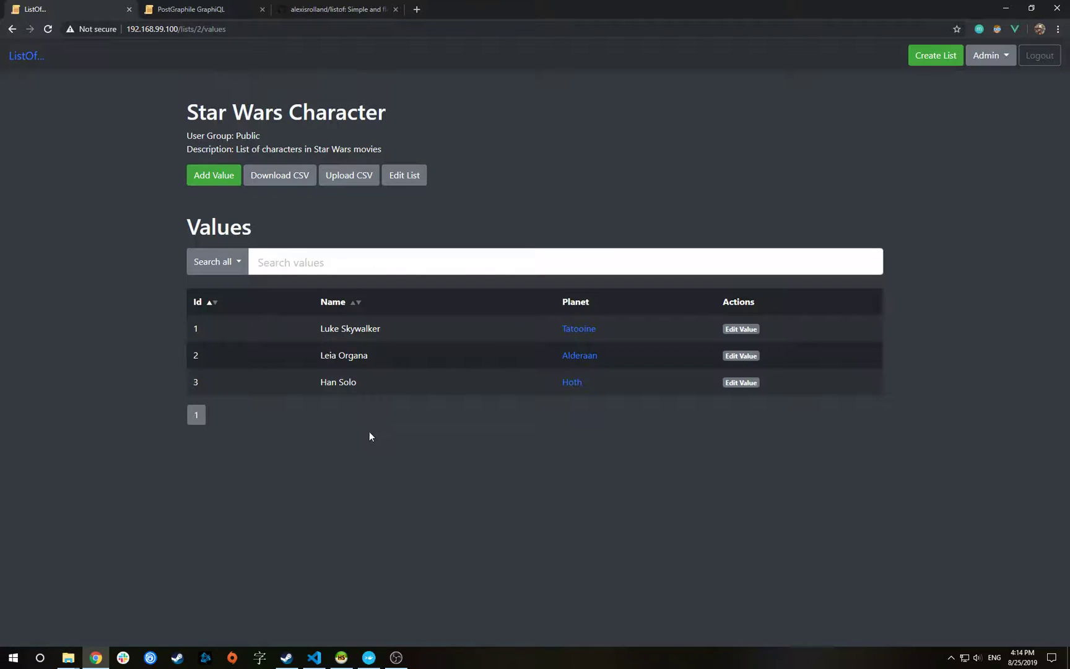
pyautogui.click(341, 657)
# Refresh the public schema and show star_wars_character's data: three rows with planet ids 1, 3, 2
pyautogui.scroll(10, 9, 182)
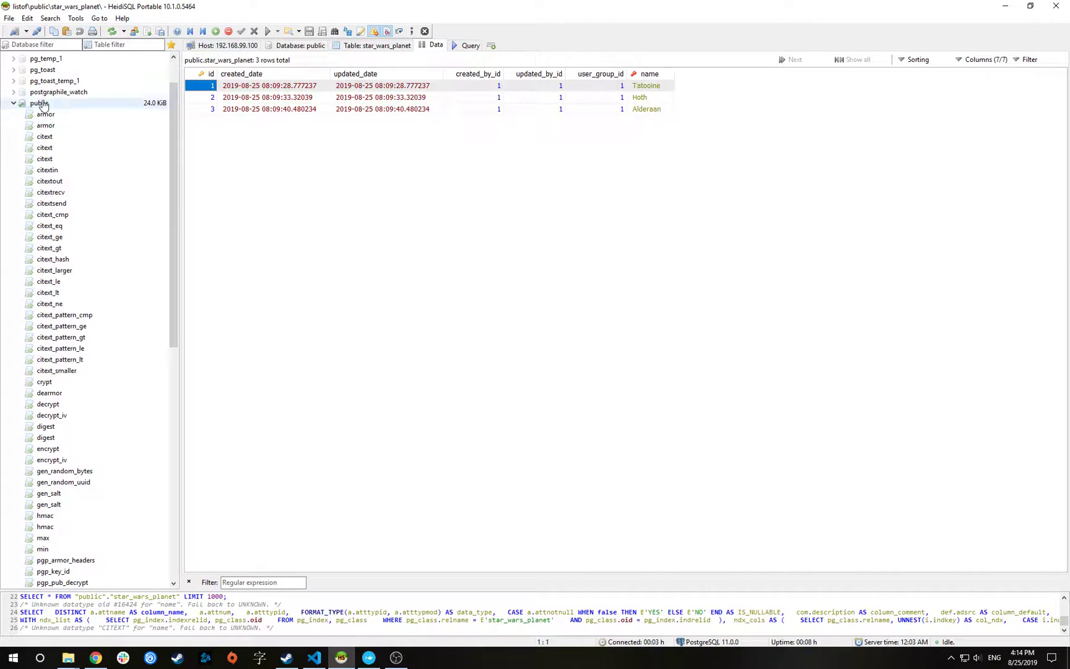
pyautogui.rightClick(44, 104)
pyautogui.click(69, 289)
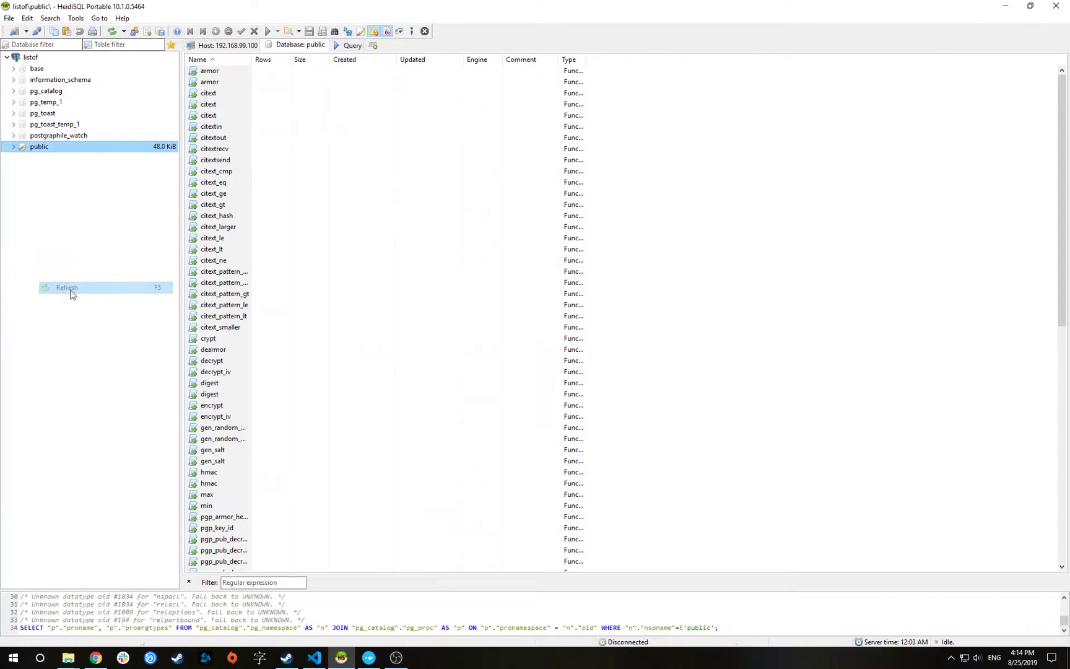
pyautogui.click(13, 146)
pyautogui.scroll(-9, 60, 248)
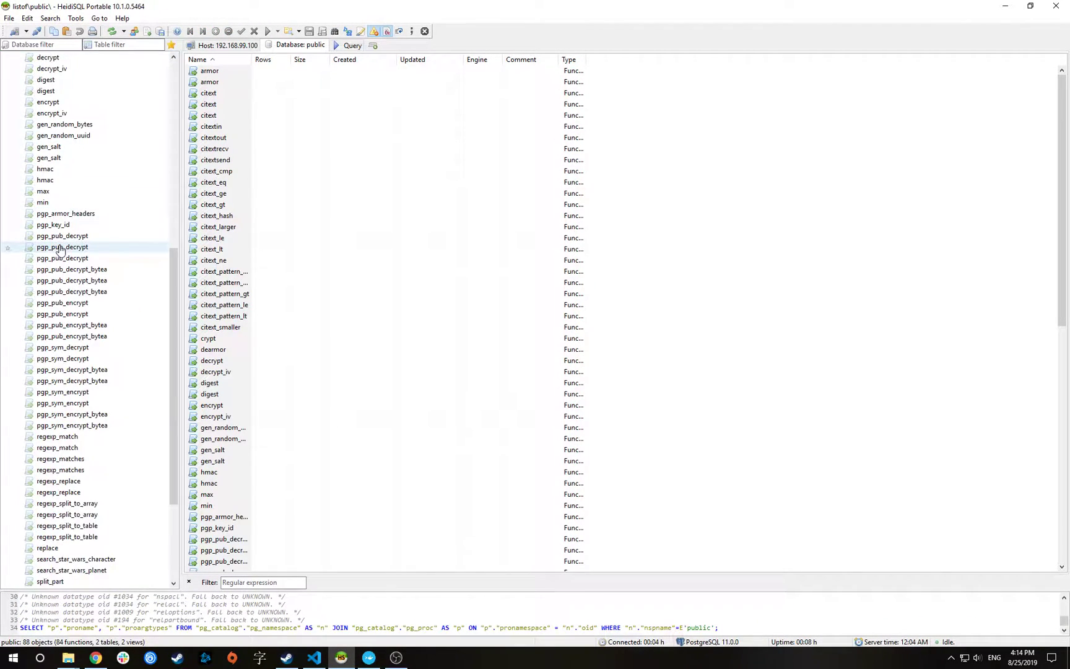
pyautogui.scroll(-5, 60, 249)
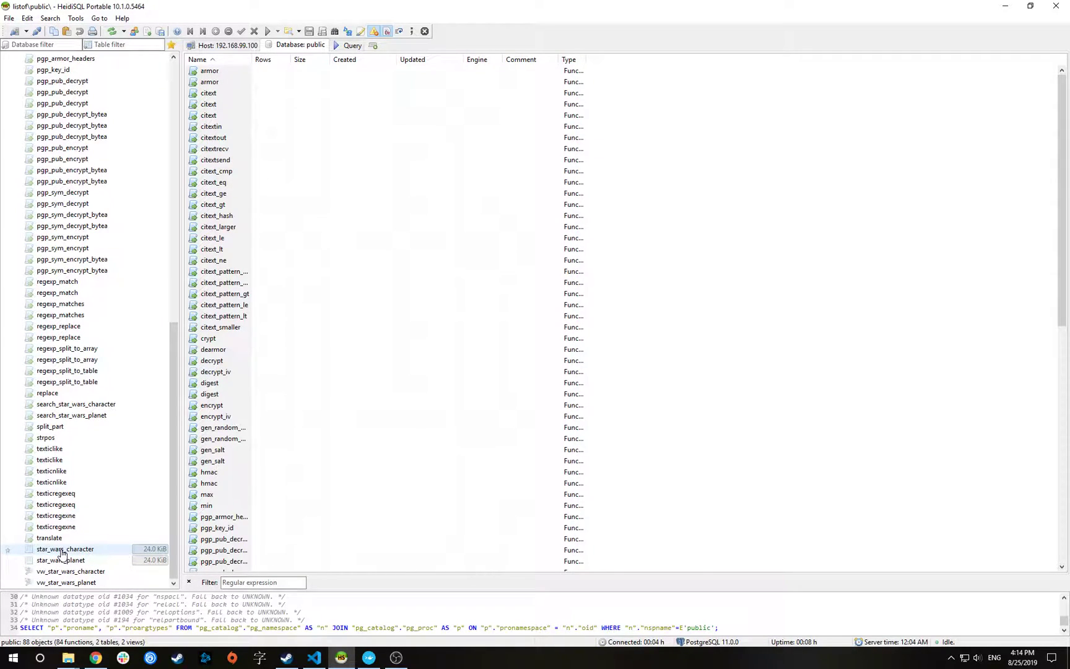
pyautogui.click(62, 550)
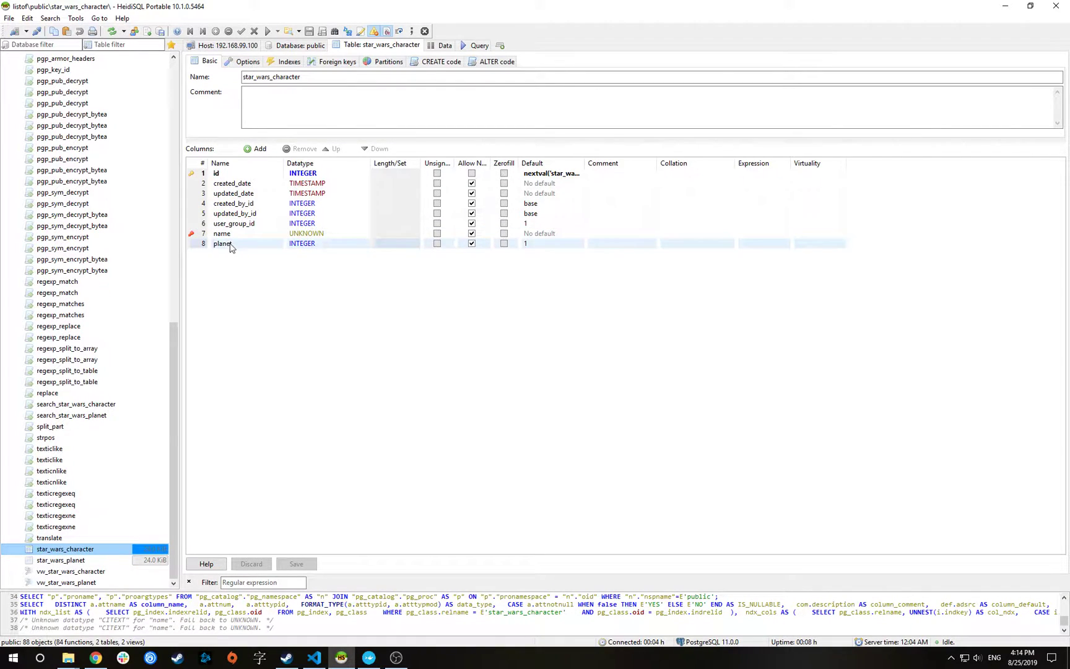
pyautogui.click(444, 45)
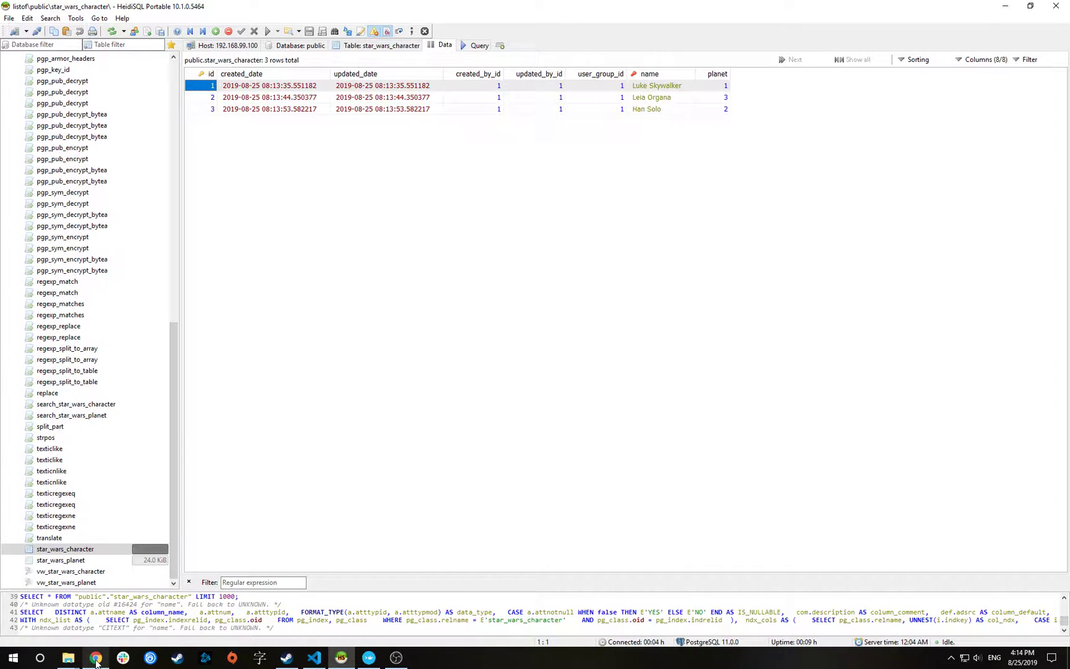
# Reload GraphiQL to refresh the schema and paste the allStarWarsPlanets query into the editor
pyautogui.moveTo(96, 657)
pyautogui.click(97, 614)
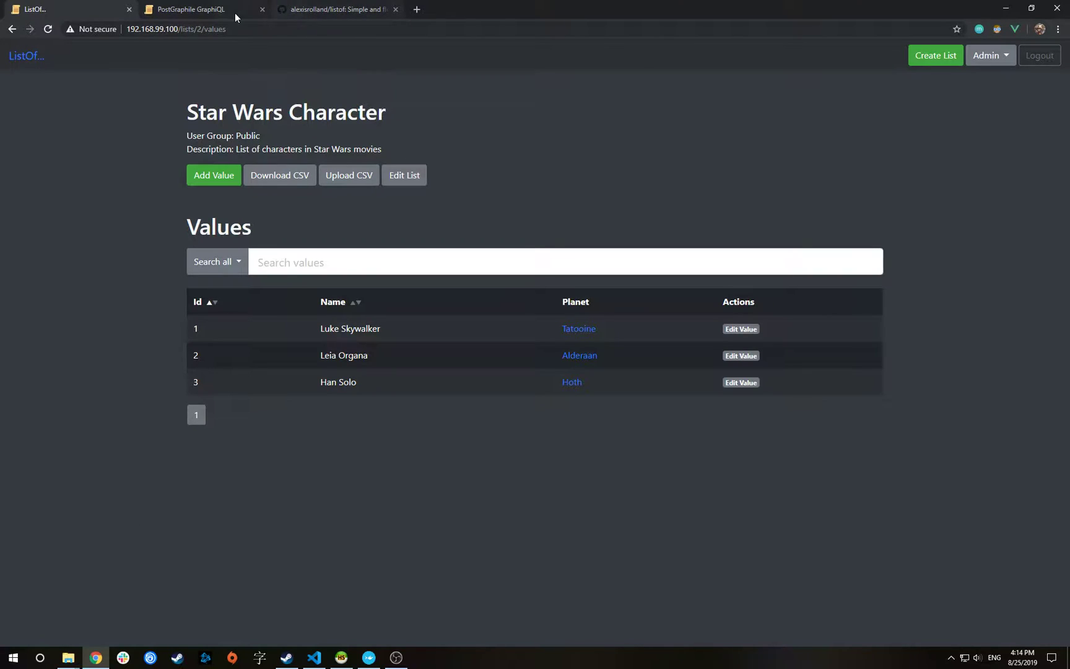
pyautogui.click(192, 8)
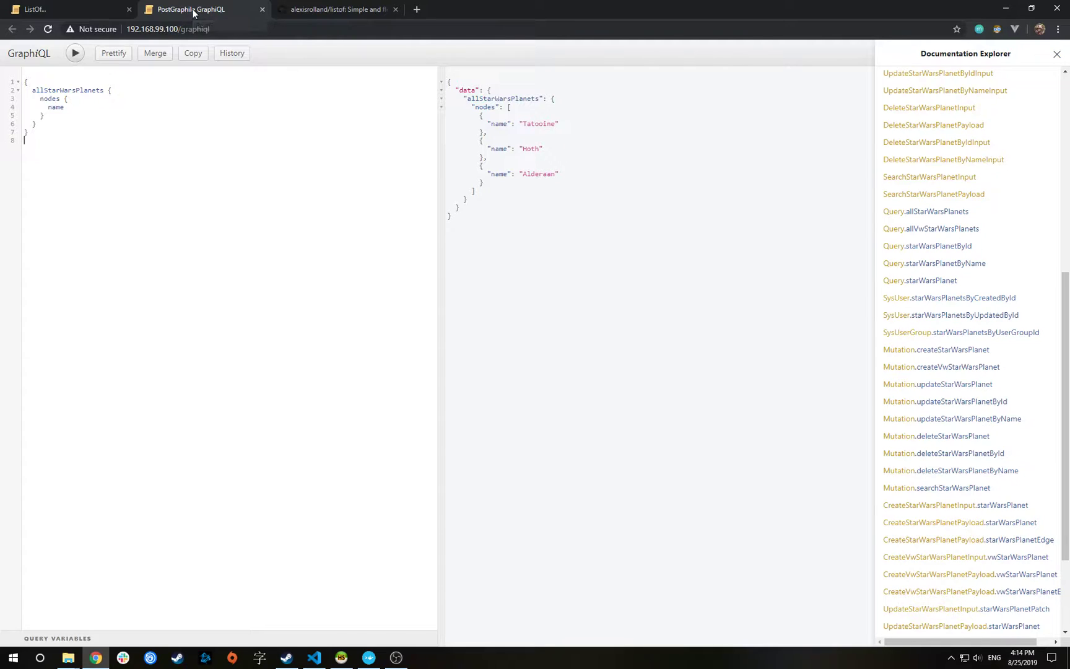
pyautogui.click(93, 107)
pyautogui.hotkey('ctrl', 'a')
pyautogui.hotkey('ctrl', 'c')
pyautogui.press('BackSpace')
pyautogui.click(48, 29)
pyautogui.hotkey('ctrl', 'a')
pyautogui.hotkey('ctrl', 'v')
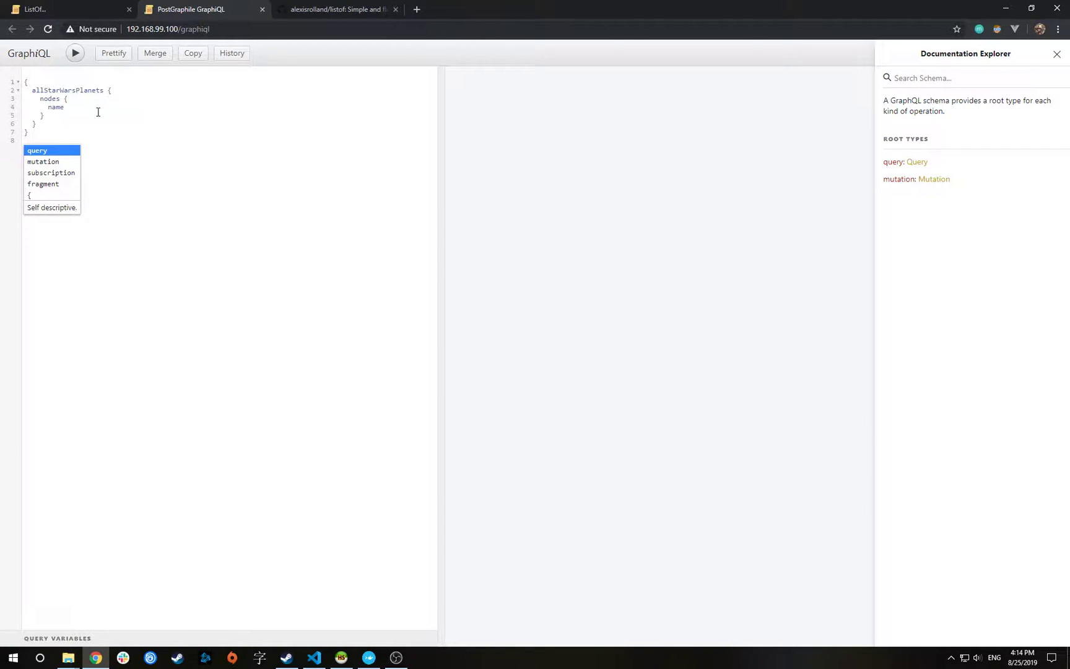
# Nest starWarsCharactersByPlanet { nodes { name } } under each planet's name field
pyautogui.click(97, 109)
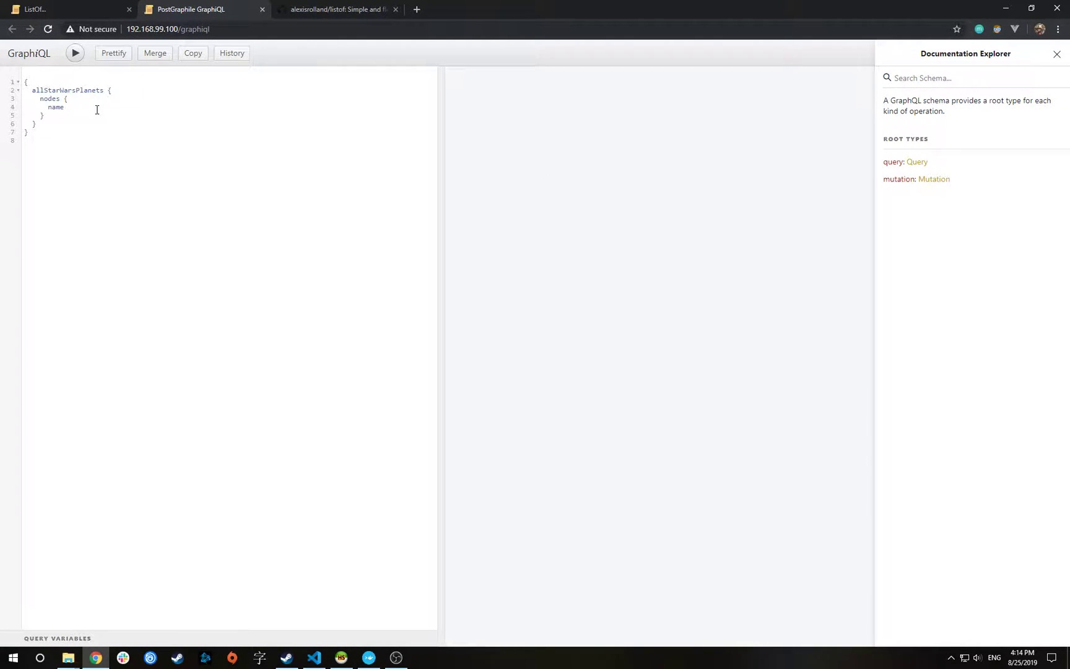
pyautogui.press('Return')
pyautogui.write('s')
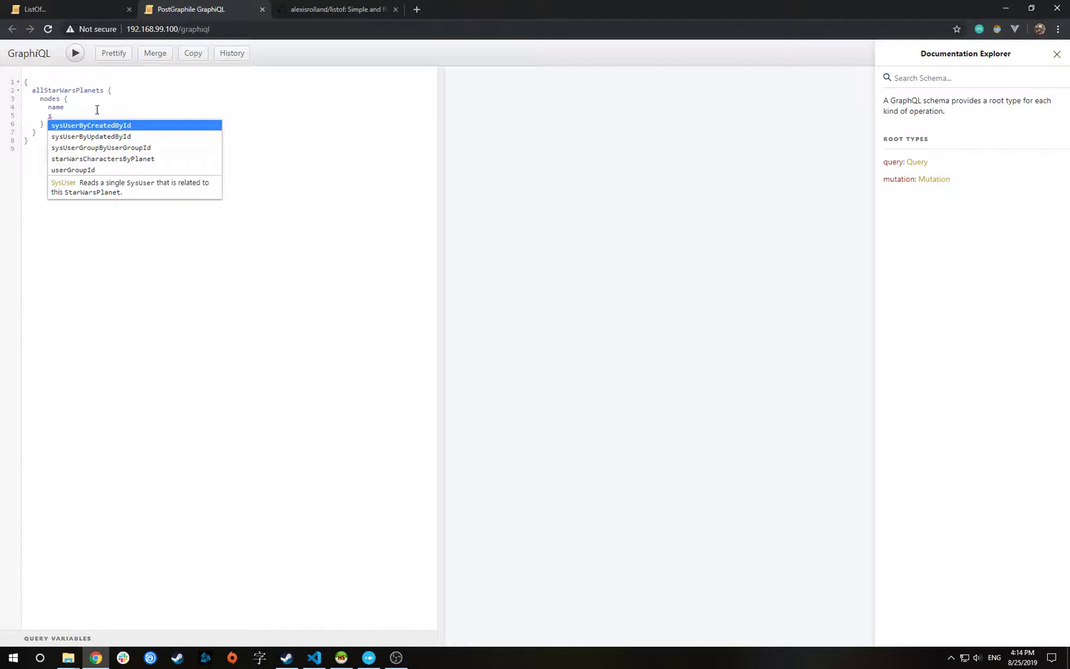
pyautogui.press('Down')
pyautogui.press('Down')
pyautogui.press('Down')
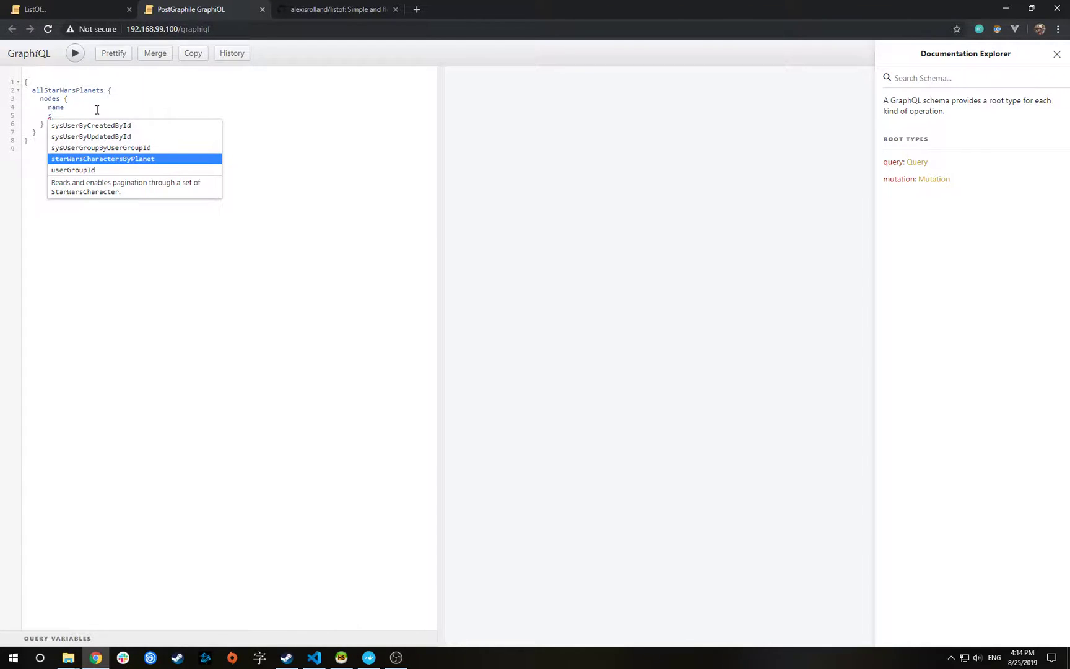
pyautogui.press('Return')
pyautogui.write('{')
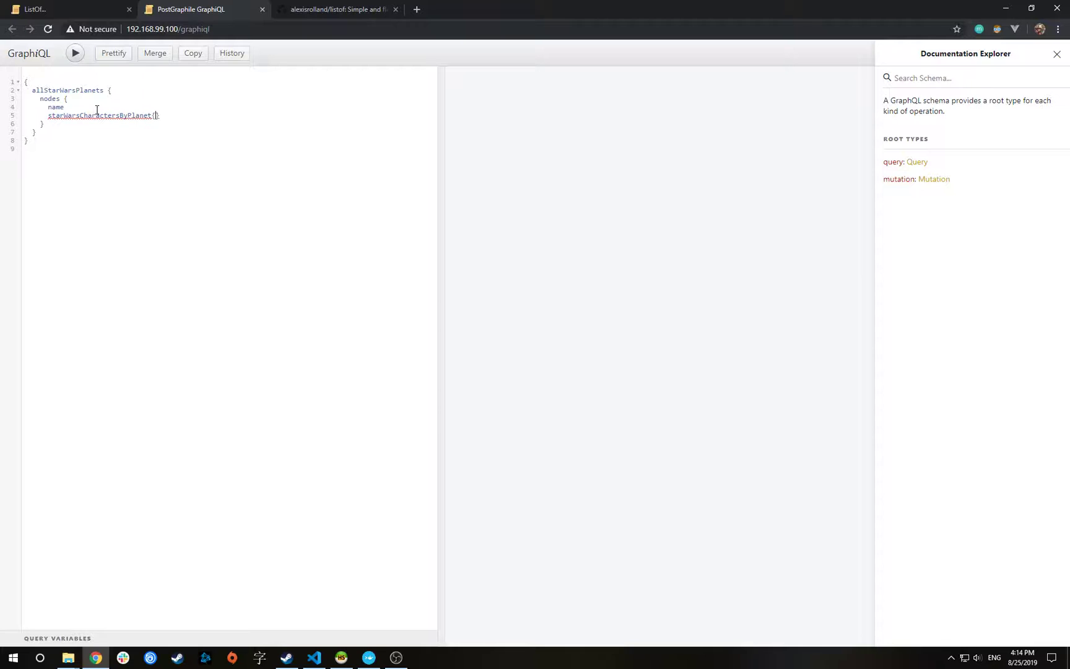
pyautogui.press('Return')
pyautogui.write('nodes')
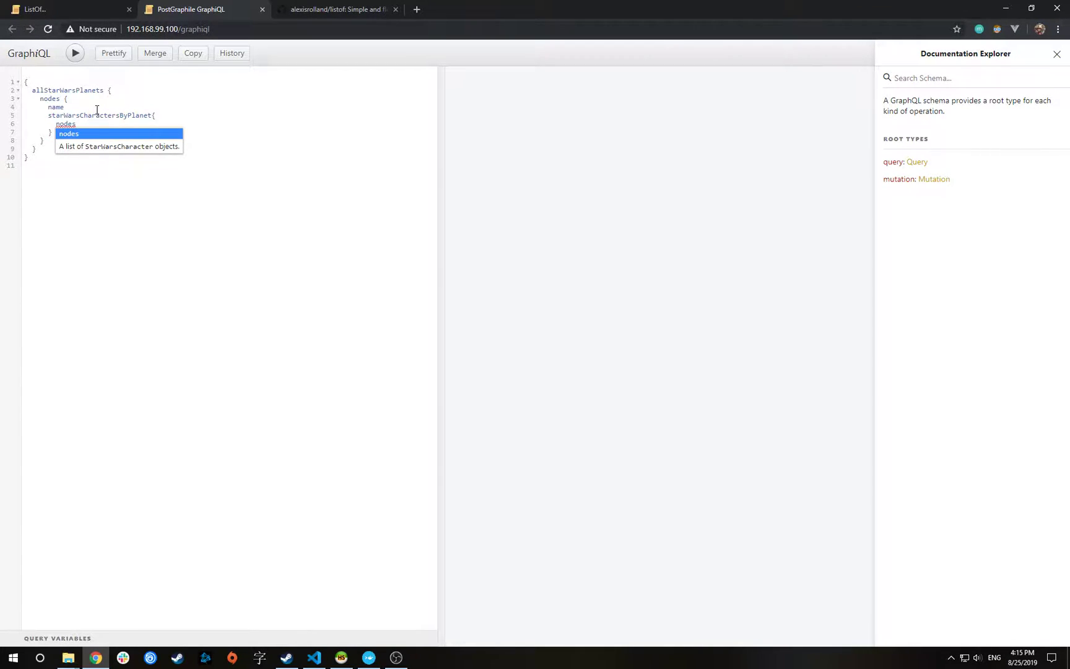
pyautogui.press('Escape')
pyautogui.write('{')
pyautogui.press('Return')
pyautogui.write('name')
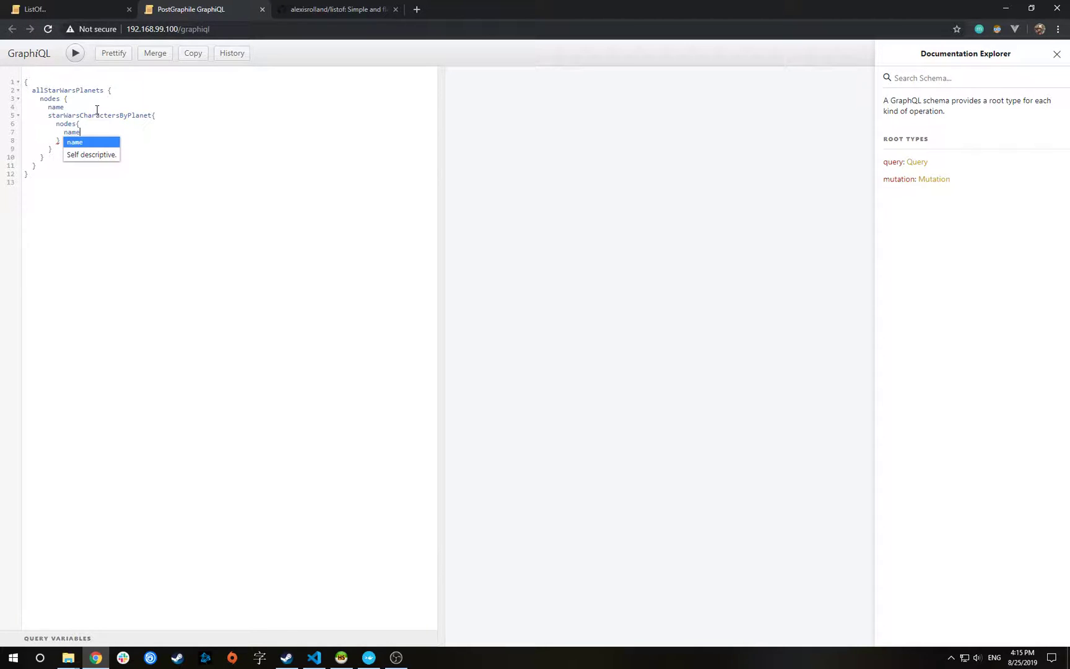
pyautogui.press('Escape')
# Prettify and run the query, reviewing each planet's characters such as Han Solo on Hoth
pyautogui.click(114, 55)
pyautogui.click(76, 54)
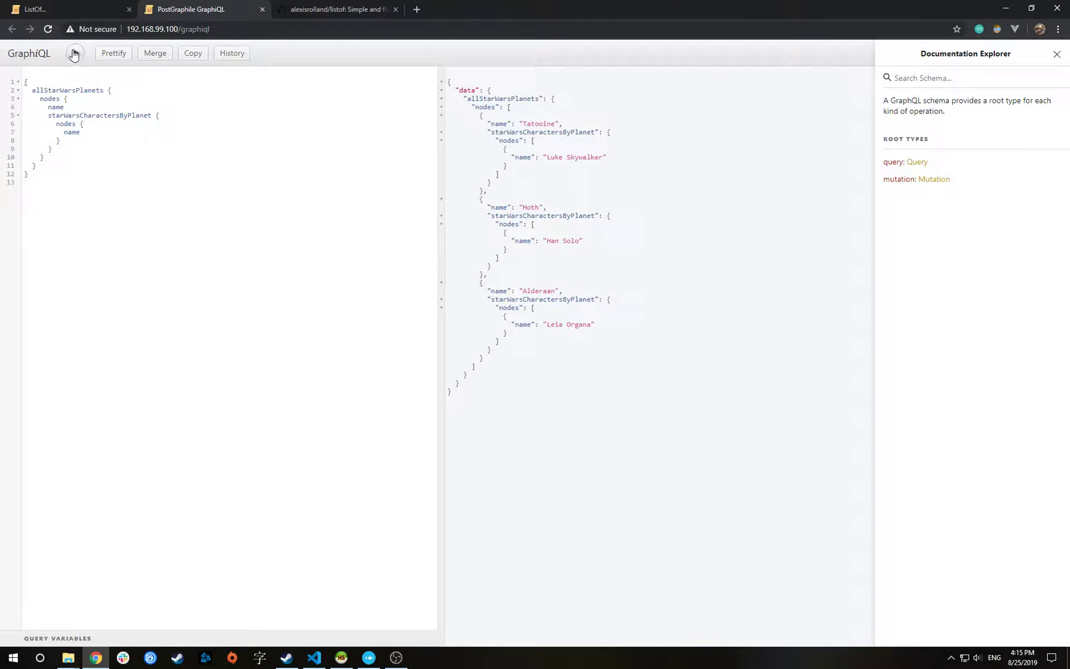
pyautogui.click(547, 119)
pyautogui.click(537, 208)
pyautogui.click(85, 212)
pyautogui.hotkey('alt', 'Tab')
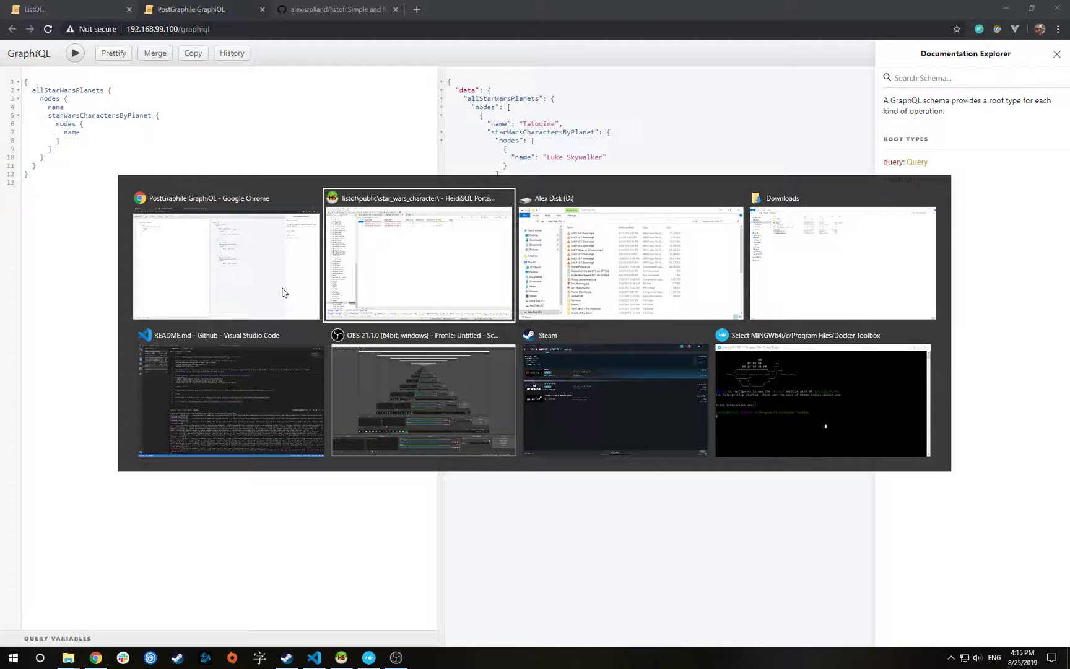
pyautogui.click(248, 255)
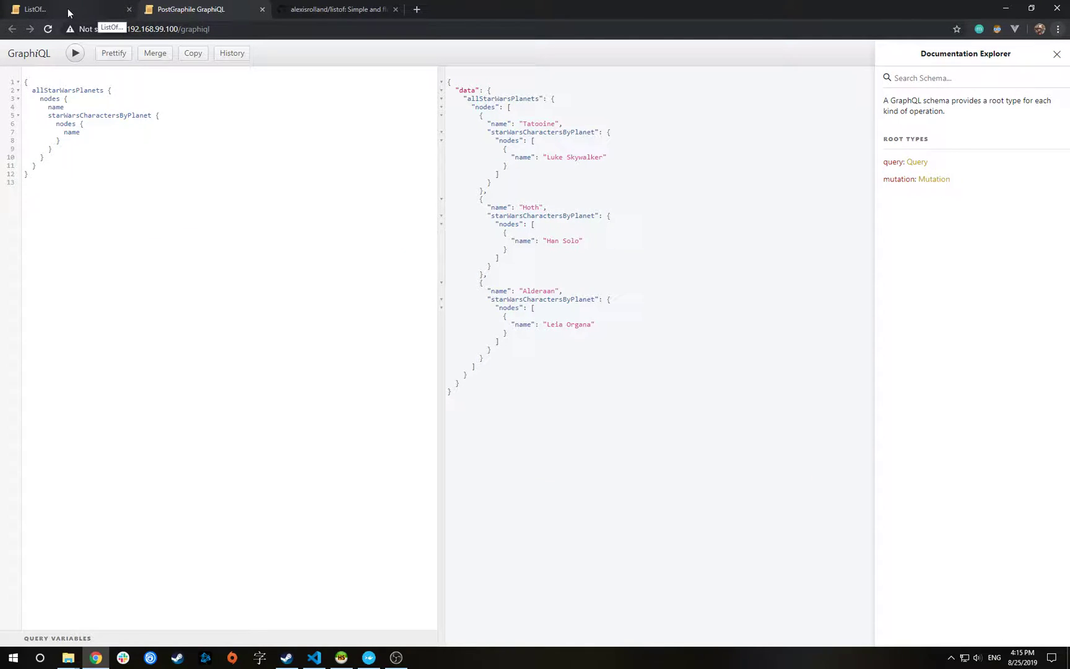
# Download the Star Wars Planet values as a CSV and show the file in its folder
pyautogui.click(50, 8)
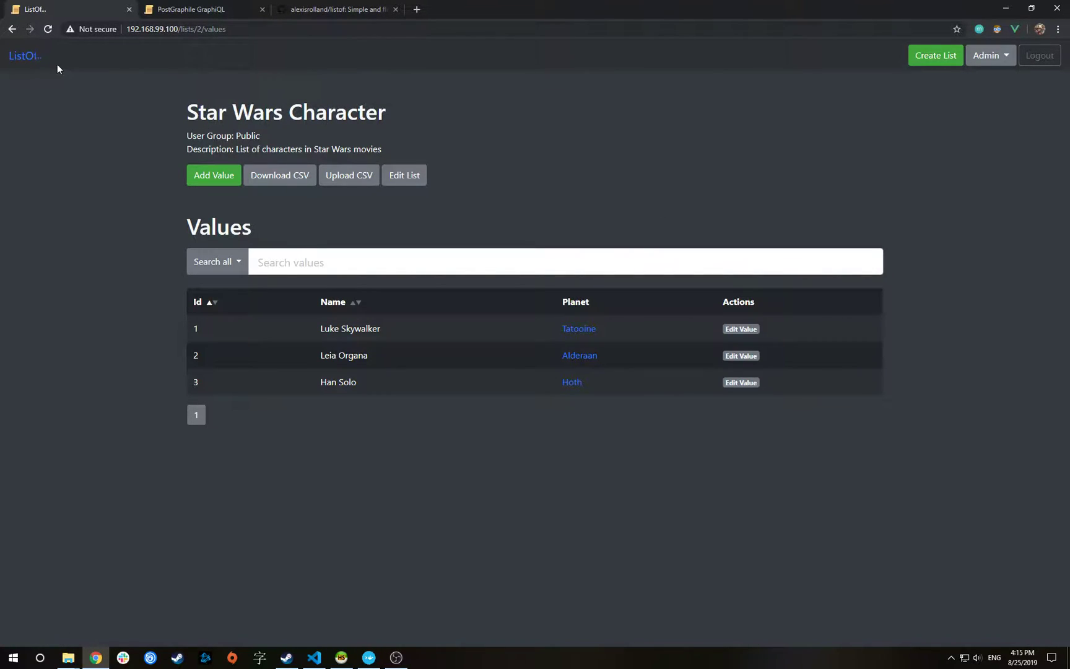
pyautogui.click(26, 57)
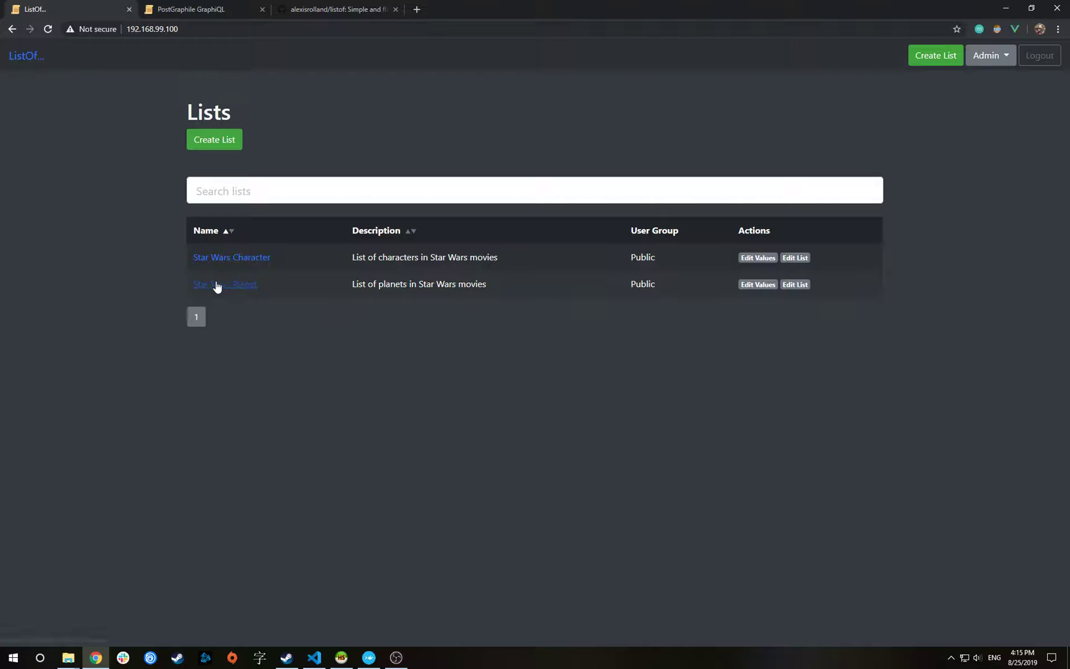
pyautogui.click(216, 284)
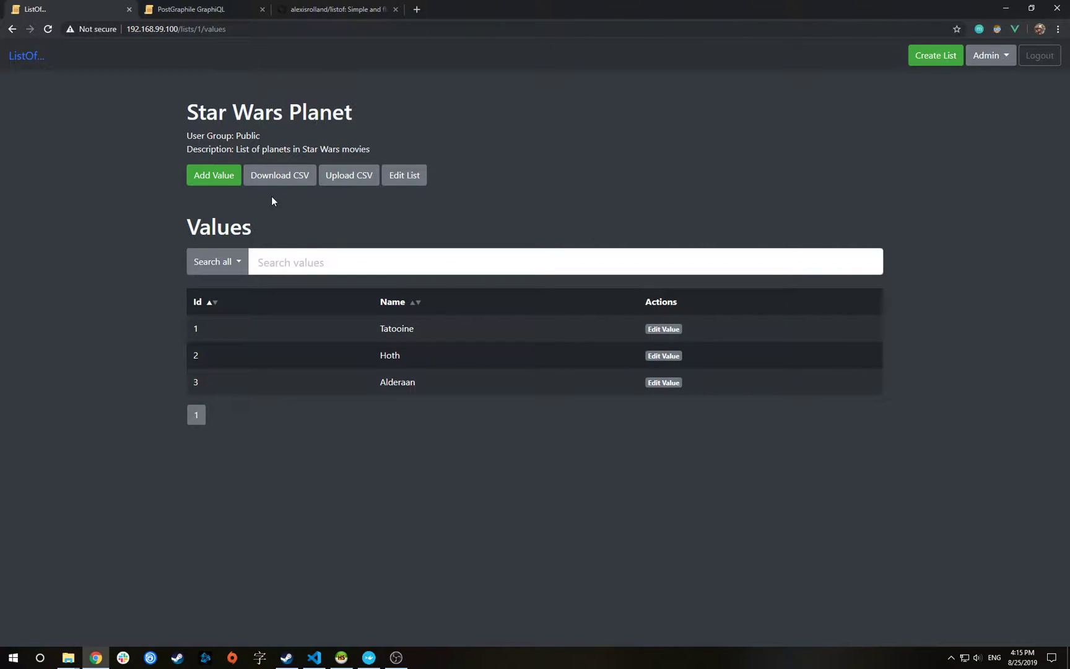
pyautogui.click(289, 177)
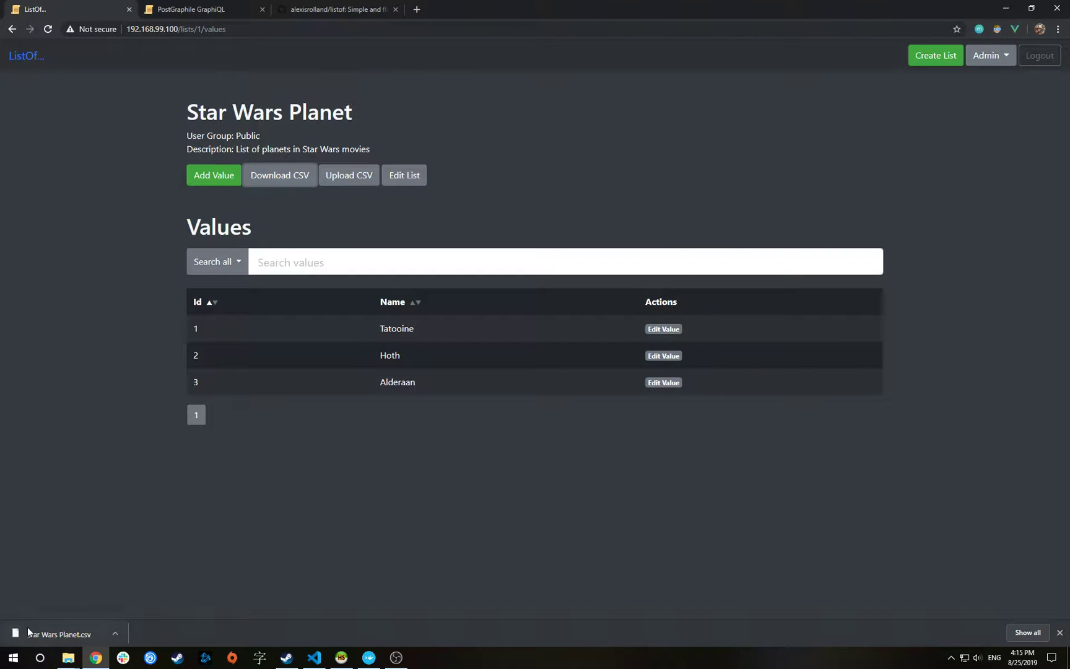
pyautogui.click(116, 633)
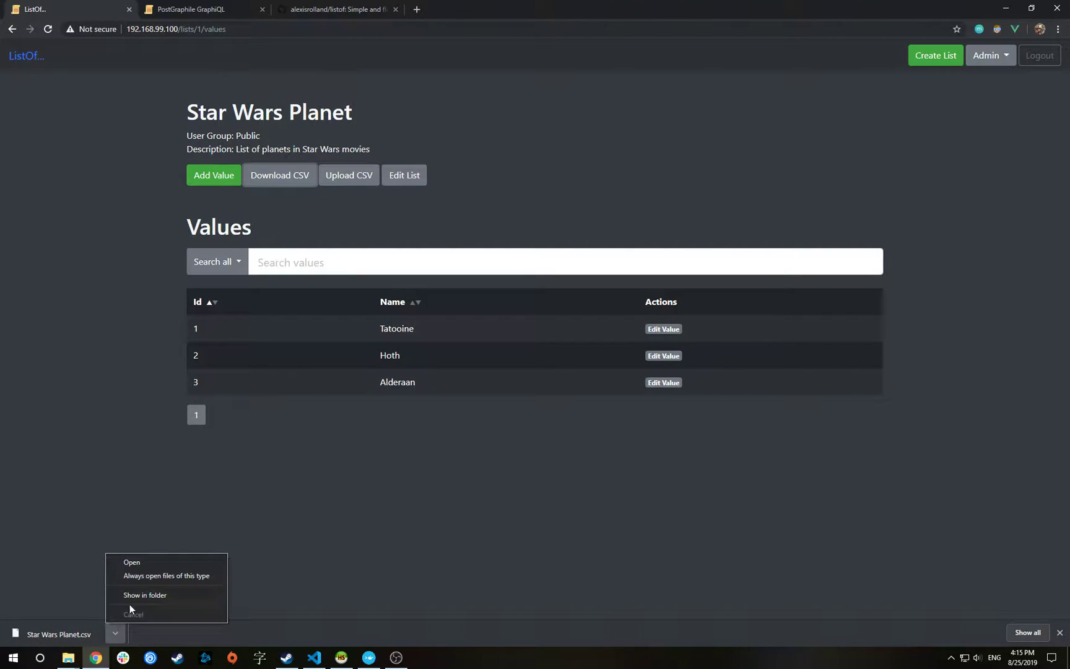
pyautogui.click(132, 595)
pyautogui.rightClick(619, 190)
# Open Star Wars Planet.csv in Visual Studio Code, review the Tatooine, Hoth, Alderaan rows, then return to the browser
pyautogui.click(652, 233)
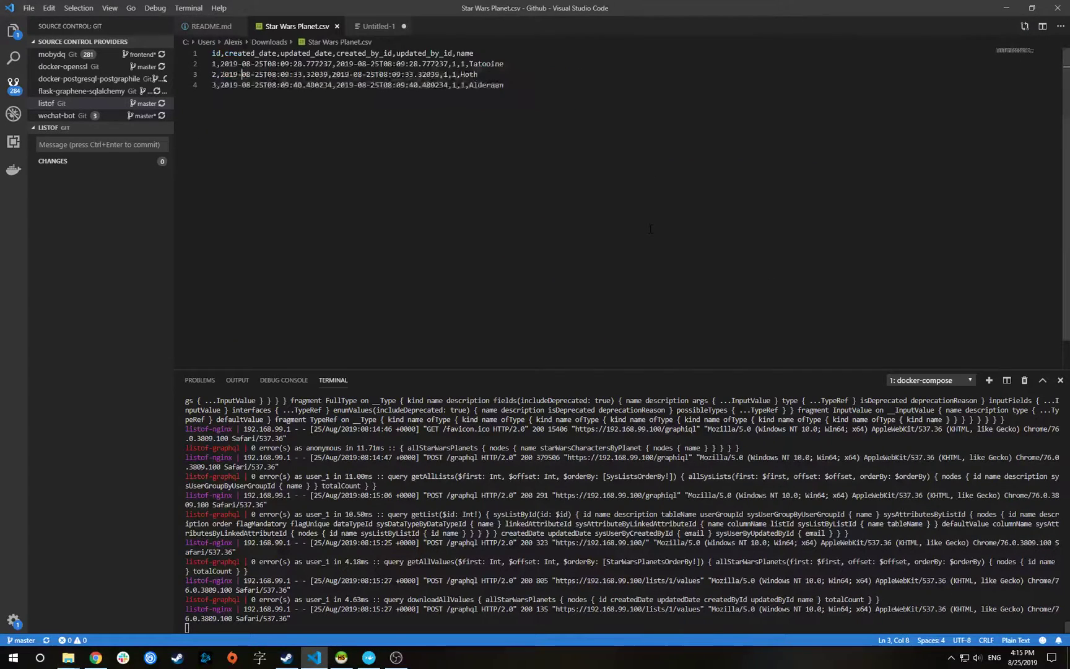
pyautogui.click(213, 54)
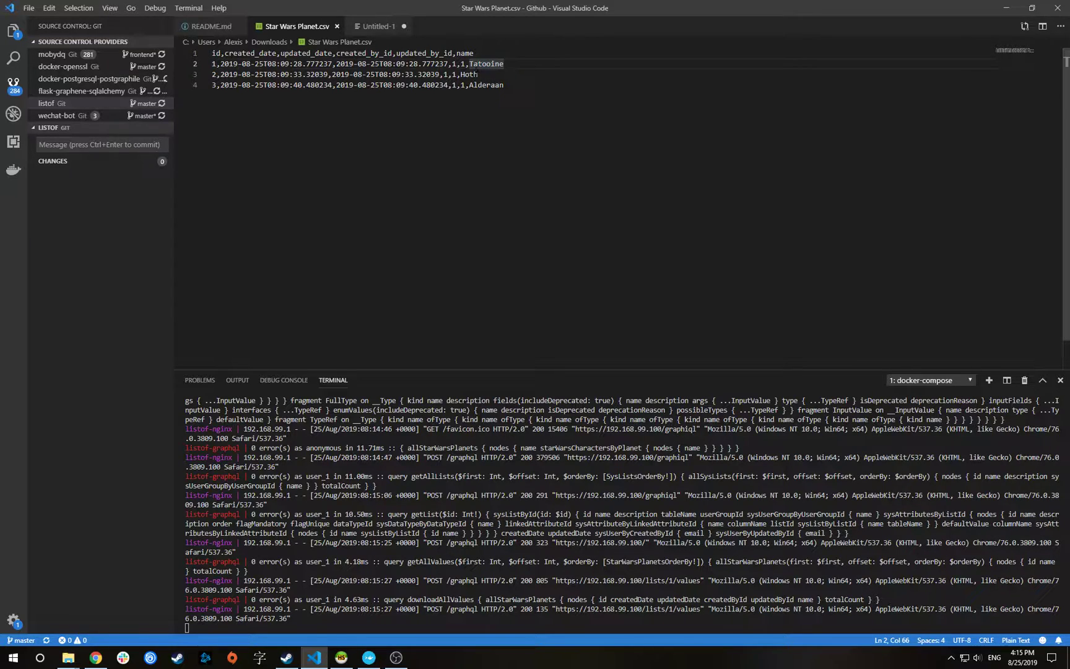
pyautogui.click(491, 84)
pyautogui.hotkey('ctrl', 'shift', 'Home')
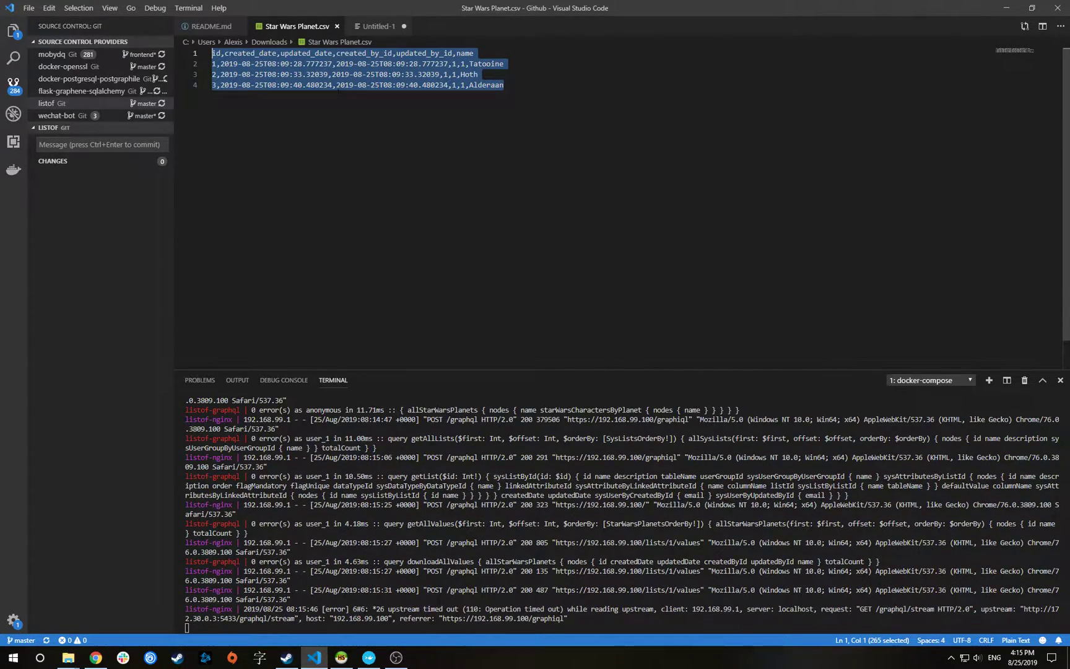
pyautogui.hotkey('alt', 'Tab')
pyautogui.hotkey('alt', 'Tab')
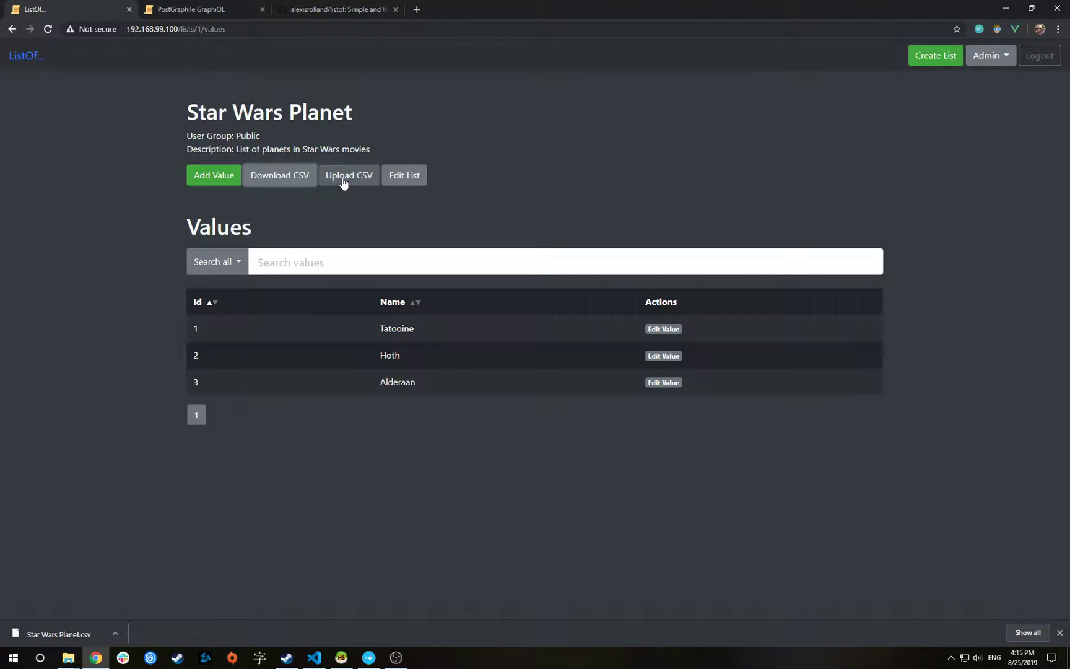
# Download the planet upload template and open Star Wars Planet (1).csv in Visual Studio Code
pyautogui.click(353, 176)
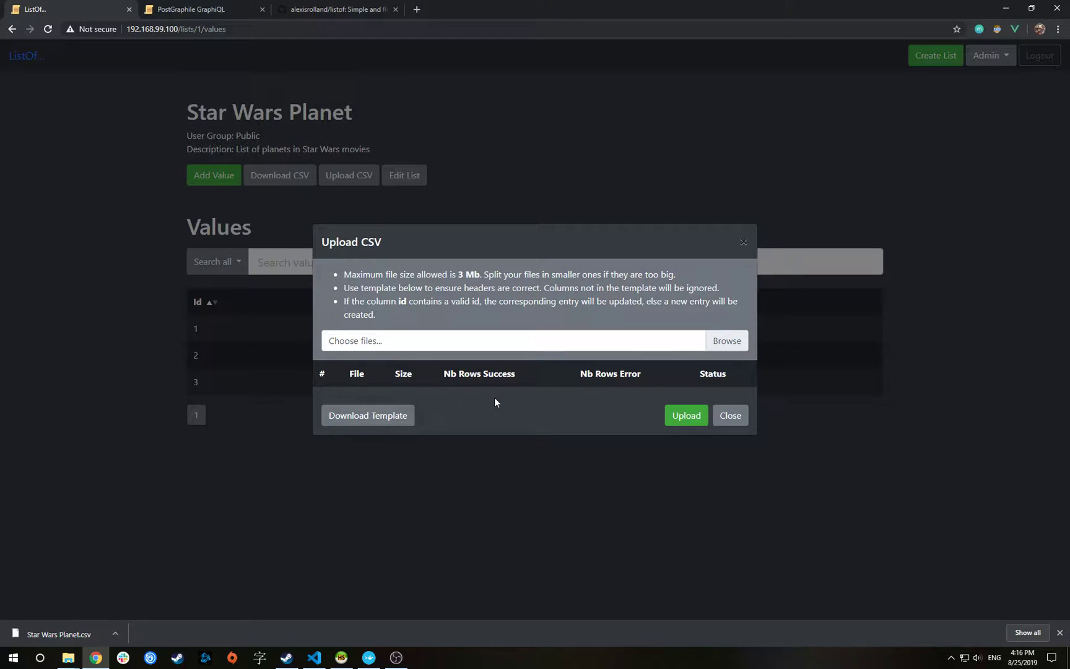
pyautogui.click(365, 419)
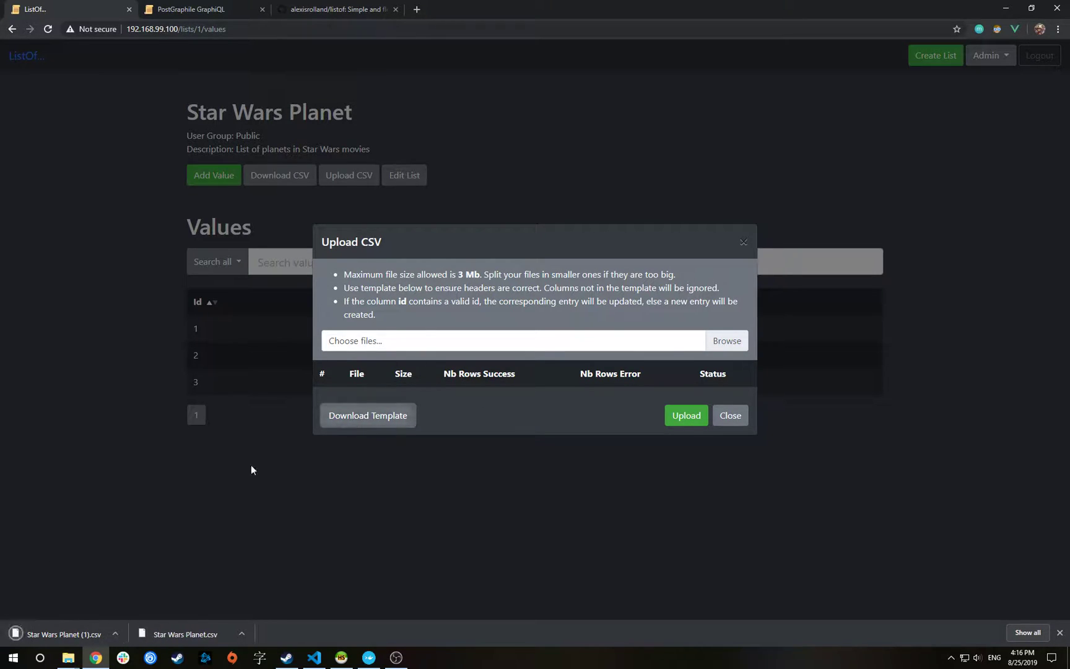
pyautogui.click(116, 632)
pyautogui.click(142, 595)
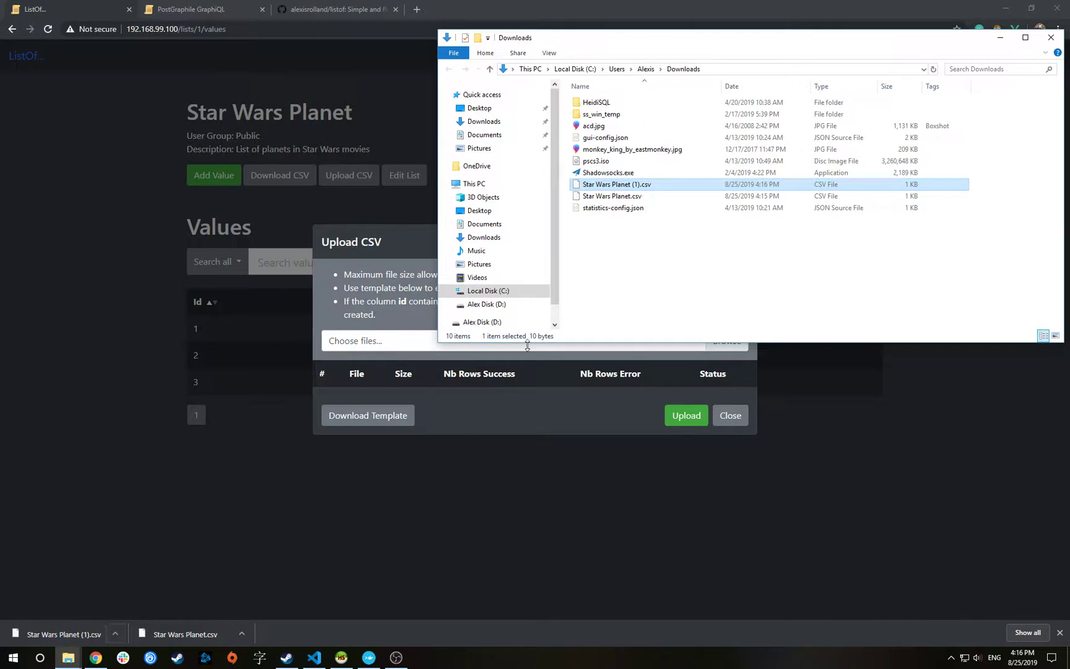
pyautogui.rightClick(625, 187)
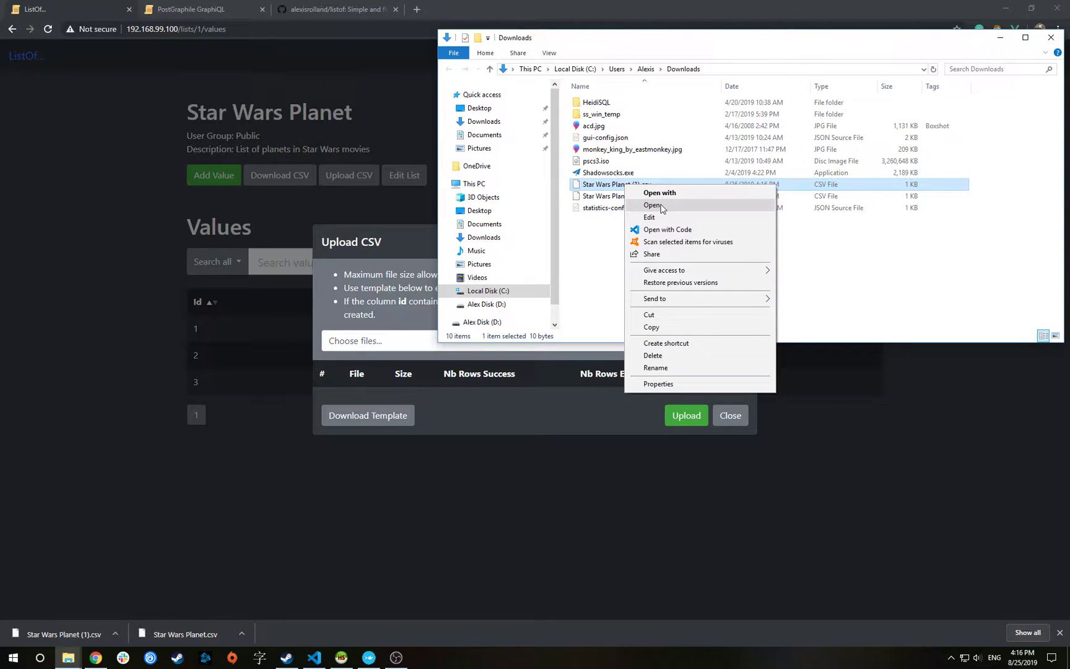
pyautogui.click(666, 230)
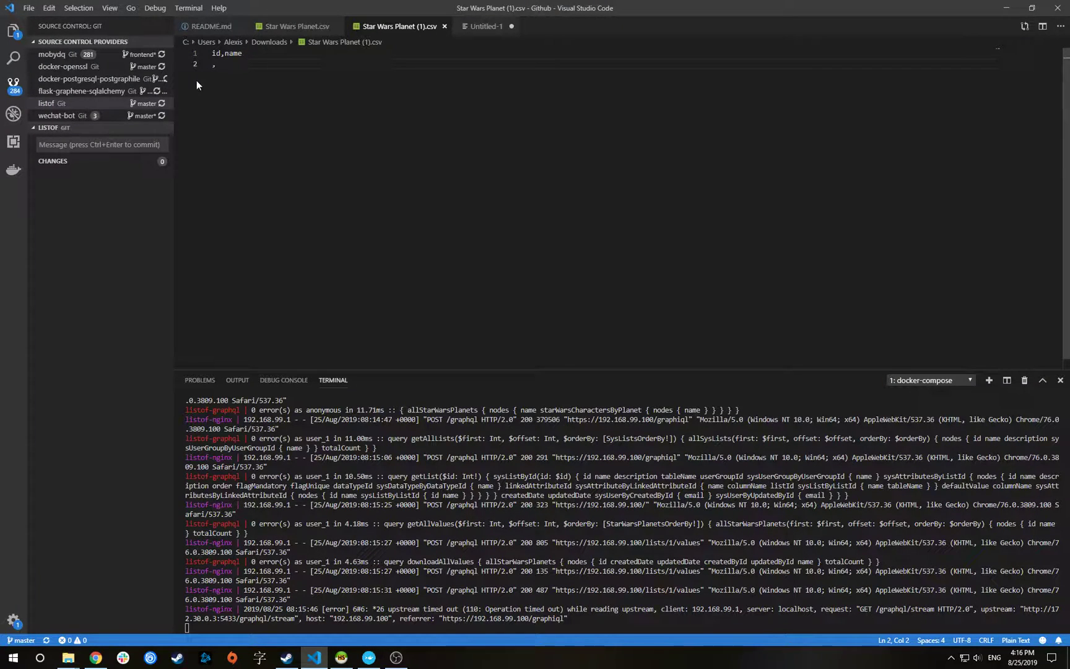
# Add rows '2,Earth' and ',Saturn' under the id,name header and save the template
pyautogui.doubleClick(216, 53)
pyautogui.moveTo(224, 54); pyautogui.dragTo(242, 53)
pyautogui.click(217, 54)
pyautogui.click(226, 65)
pyautogui.press('Left')
pyautogui.hotkey('alt', 'Tab')
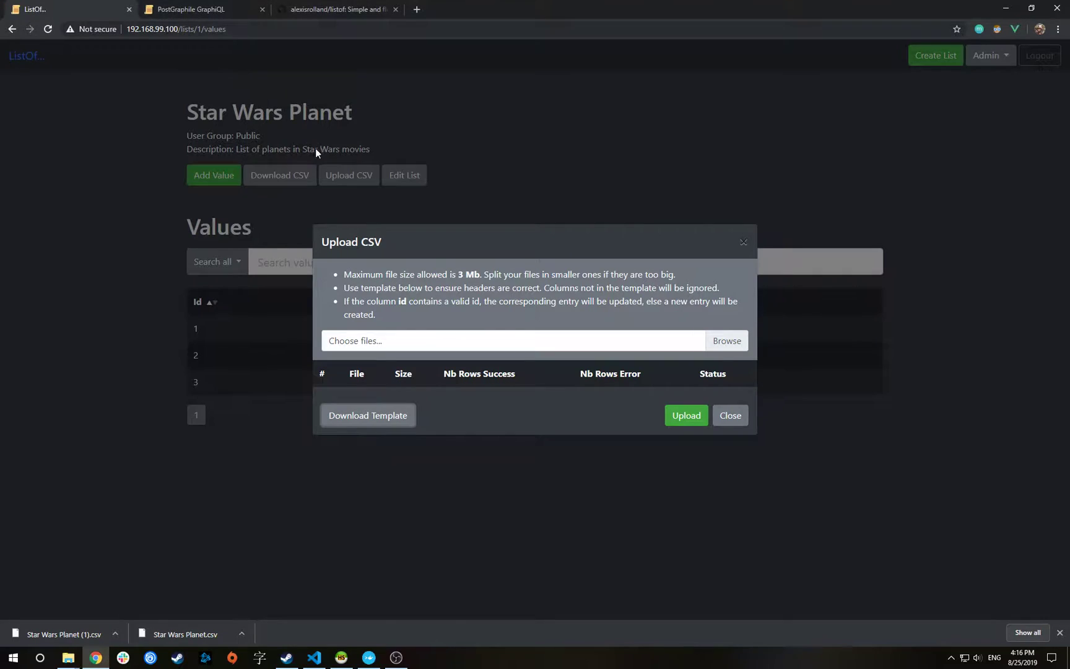
pyautogui.hotkey('alt', 'Tab')
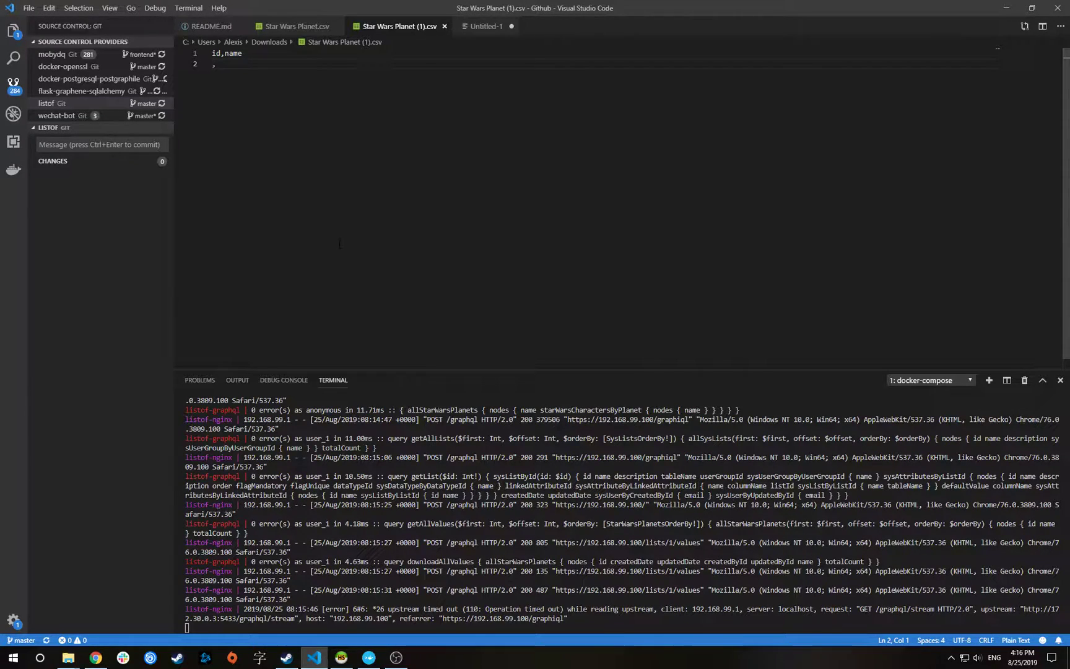
pyautogui.write('2,Earth')
pyautogui.press('Return')
pyautogui.write(',Sat')
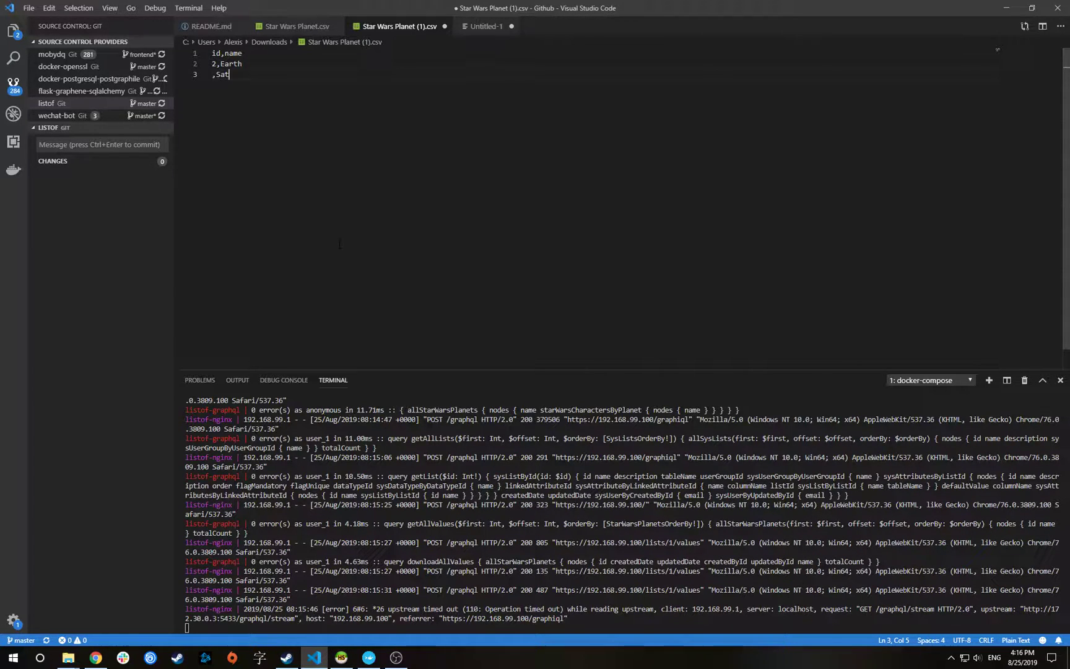
pyautogui.write('urn')
pyautogui.hotkey('ctrl', 's')
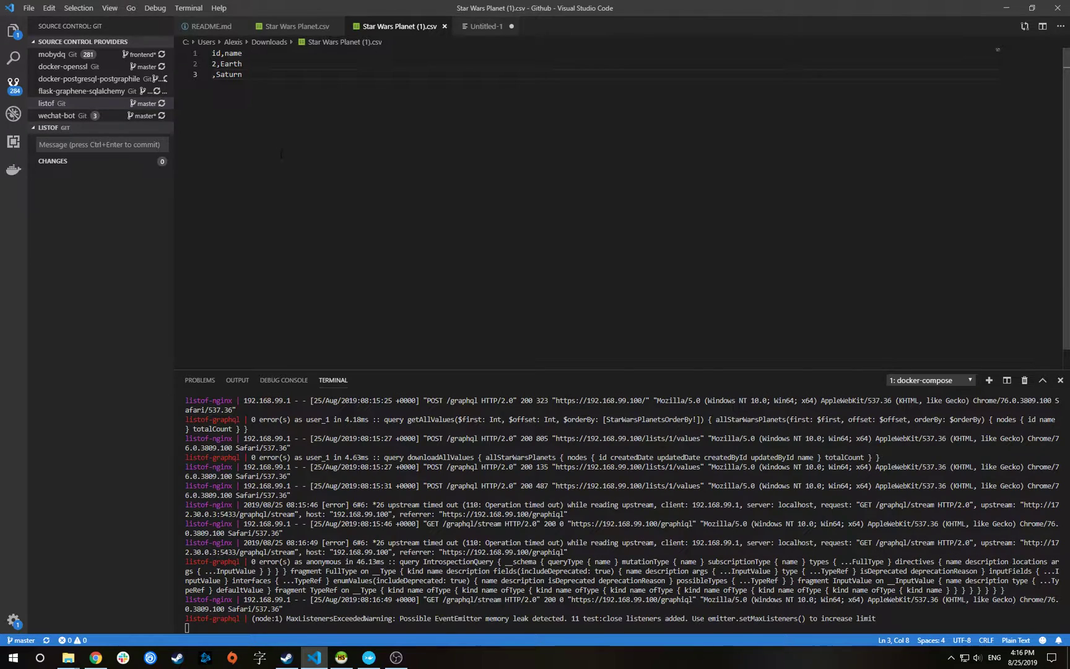
pyautogui.hotkey('alt', 'Tab')
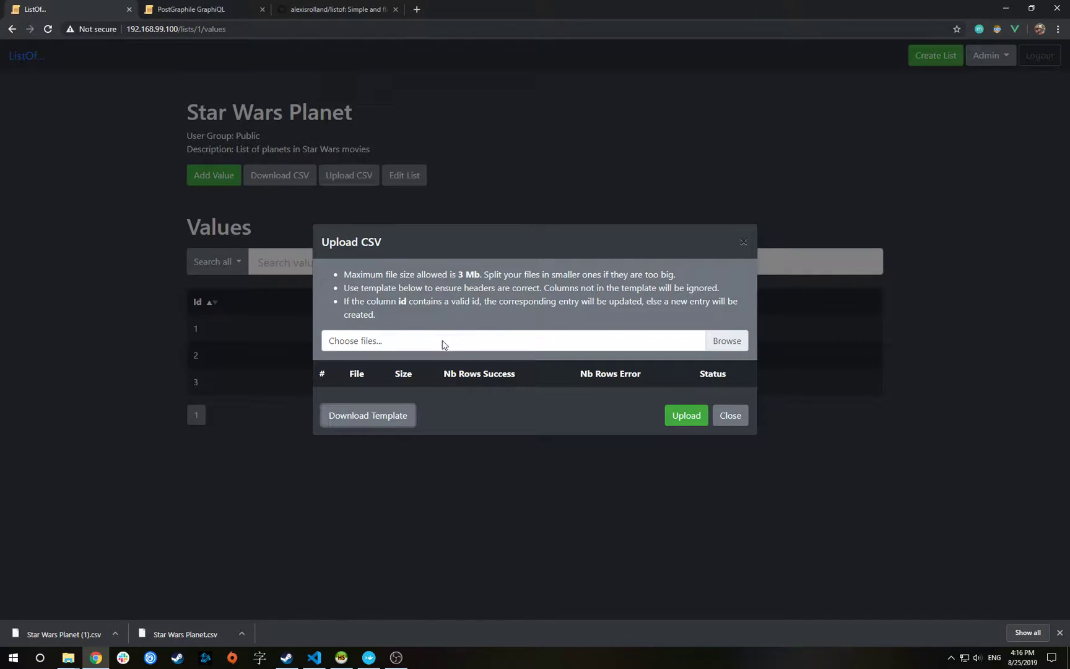
# Upload Star Wars Planet (1).csv from Downloads, renaming Hoth to Earth and adding Saturn
pyautogui.click(441, 344)
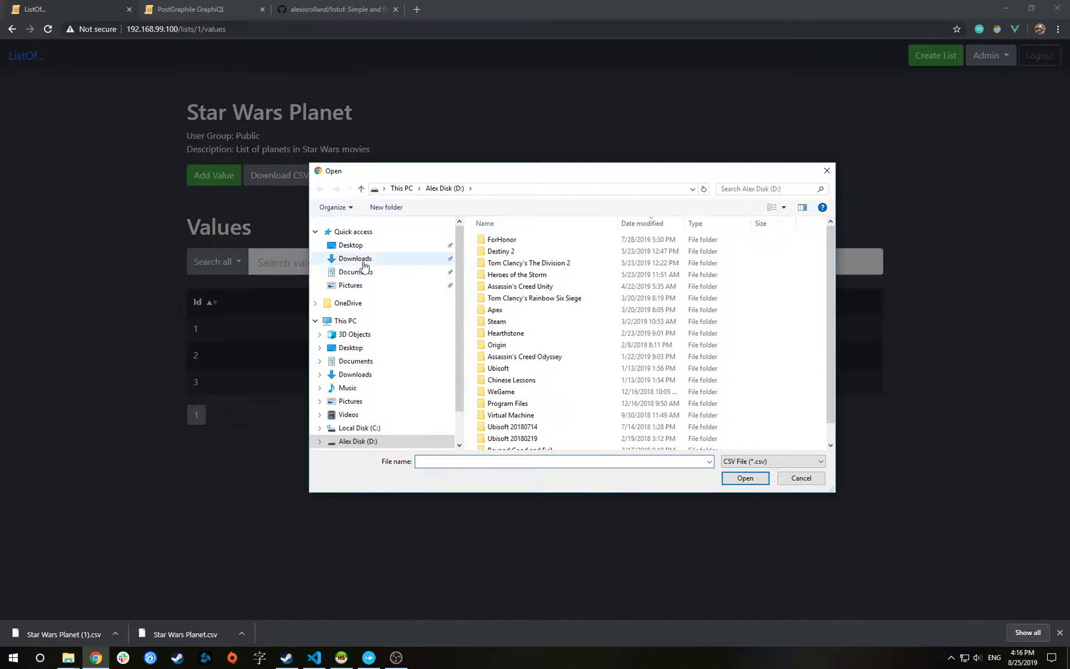
pyautogui.click(359, 258)
pyautogui.doubleClick(637, 284)
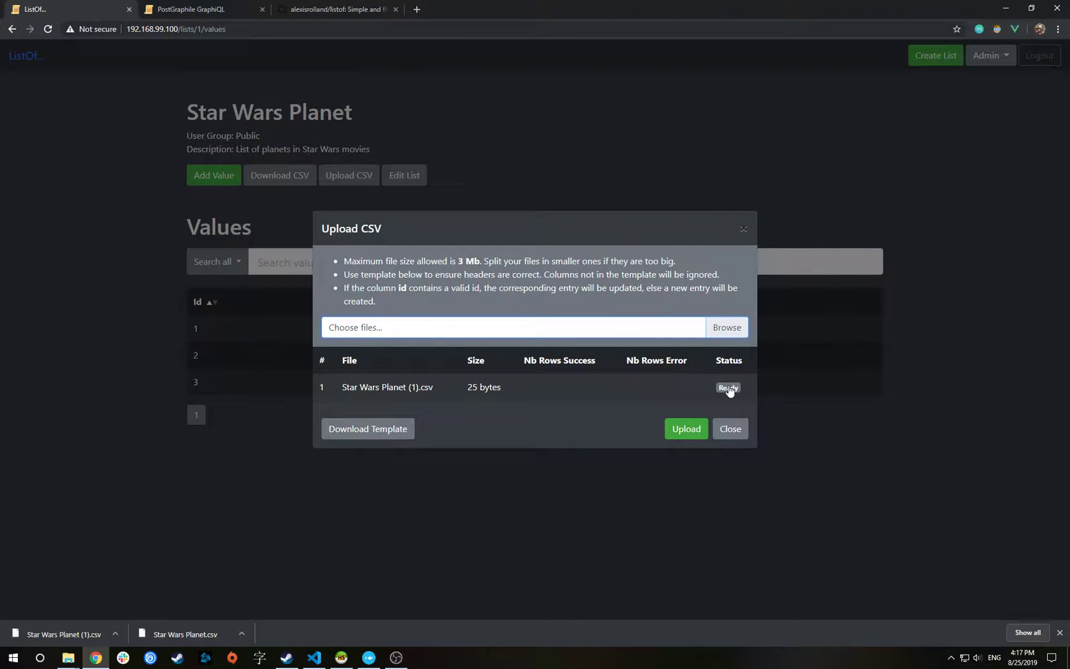
pyautogui.click(685, 433)
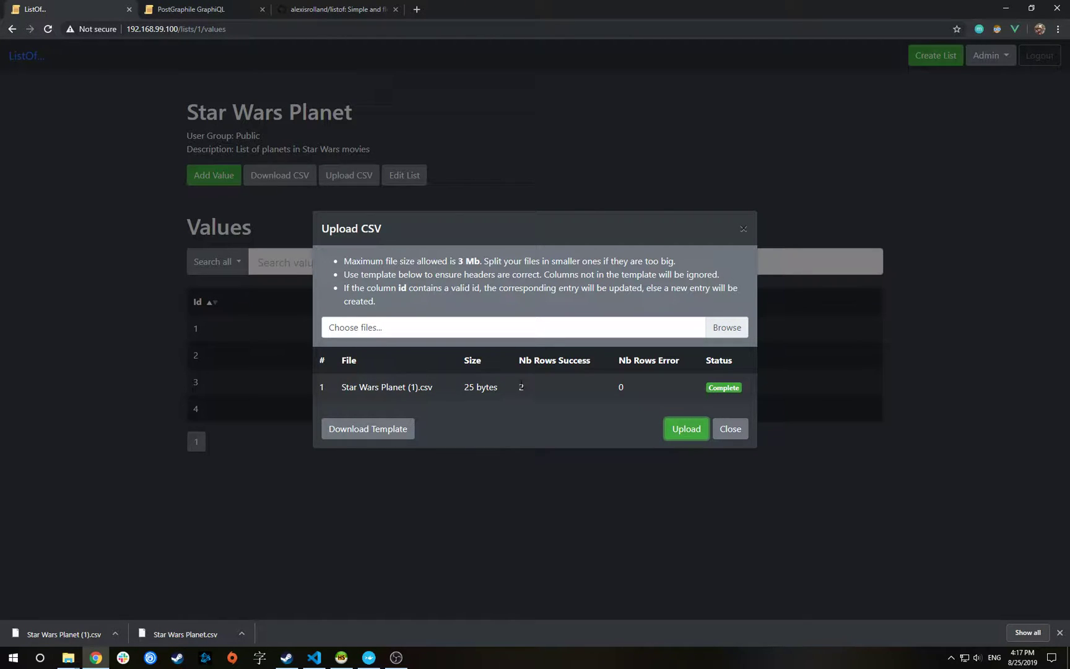
pyautogui.click(728, 429)
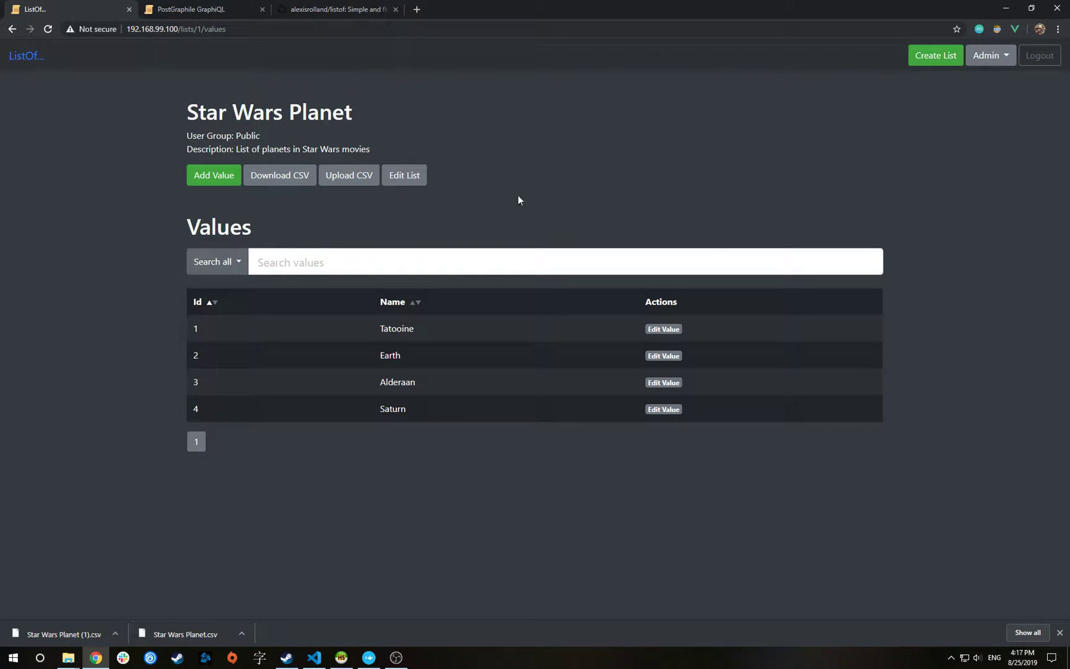
# Search the planet values for 'earth' and then 'u', clearing the search afterwards
pyautogui.click(992, 56)
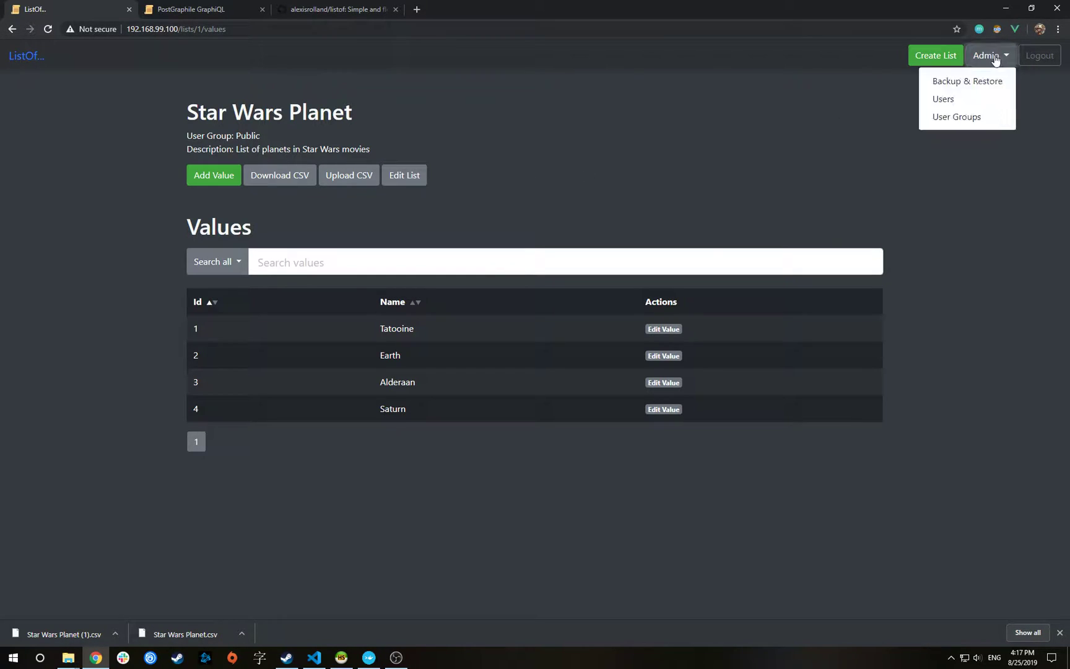
pyautogui.click(688, 146)
pyautogui.click(230, 265)
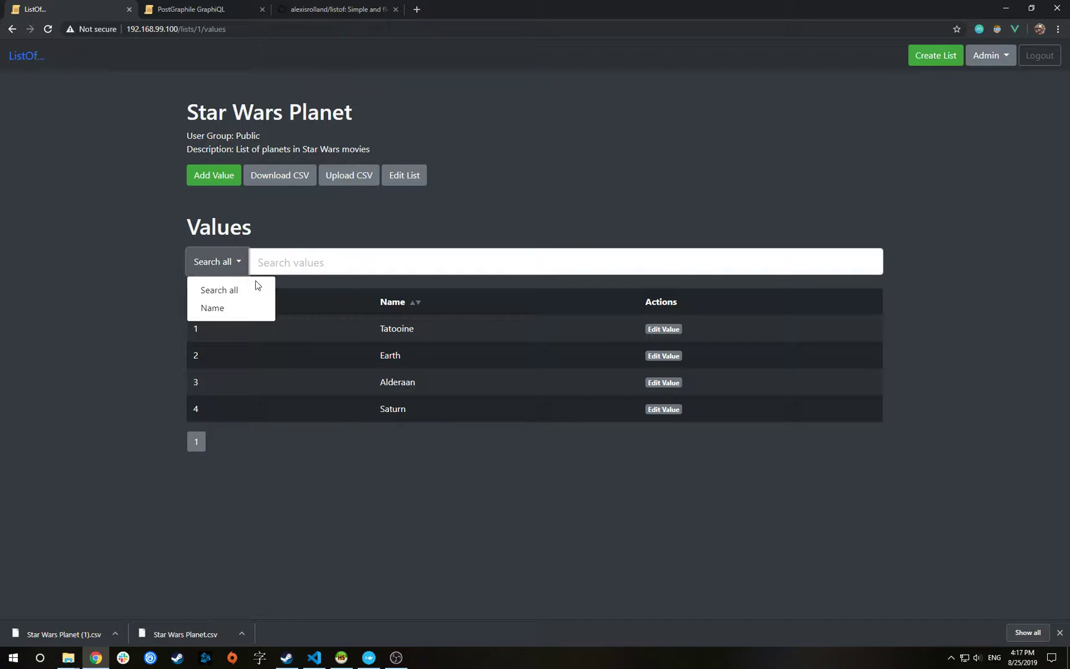
pyautogui.click(281, 260)
pyautogui.write('earth')
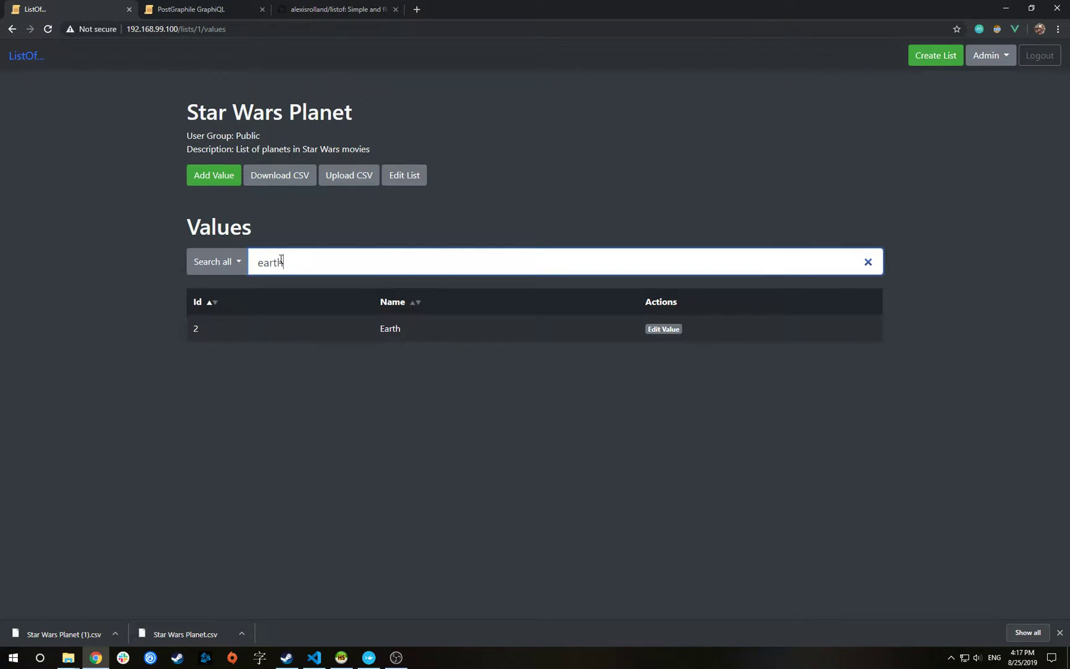
pyautogui.press('BackSpace')
pyautogui.write('u')
pyautogui.press('BackSpace')
# Search the Name field for 'tat', clear it, and return to the lists overview
pyautogui.click(227, 261)
pyautogui.click(230, 306)
pyautogui.click(347, 258)
pyautogui.write('tat')
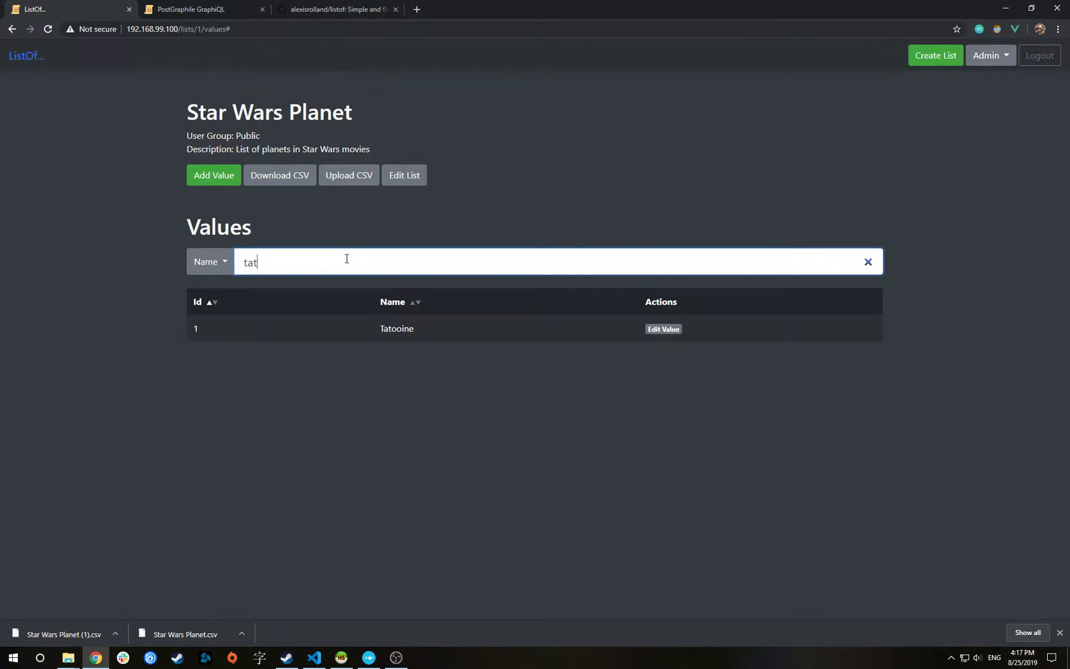
pyautogui.press('BackSpace')
pyautogui.press('BackSpace')
pyautogui.press('BackSpace')
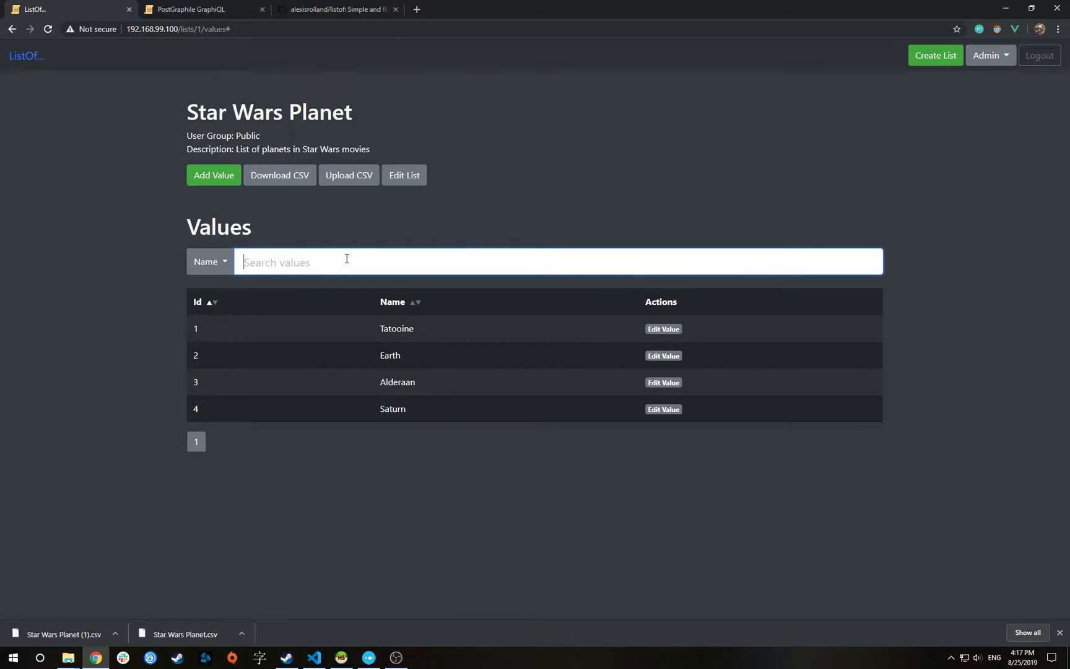
pyautogui.click(22, 56)
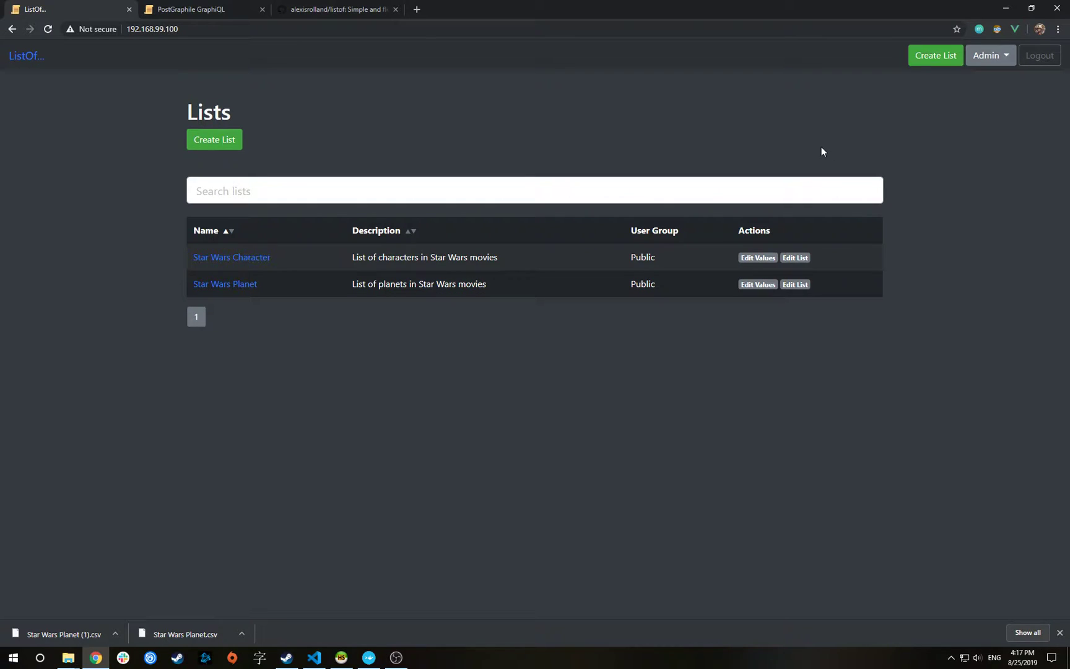
# Under Admin > Backup & Restore, download definition-data and lists-data zips, allowing multiple downloads
pyautogui.click(995, 58)
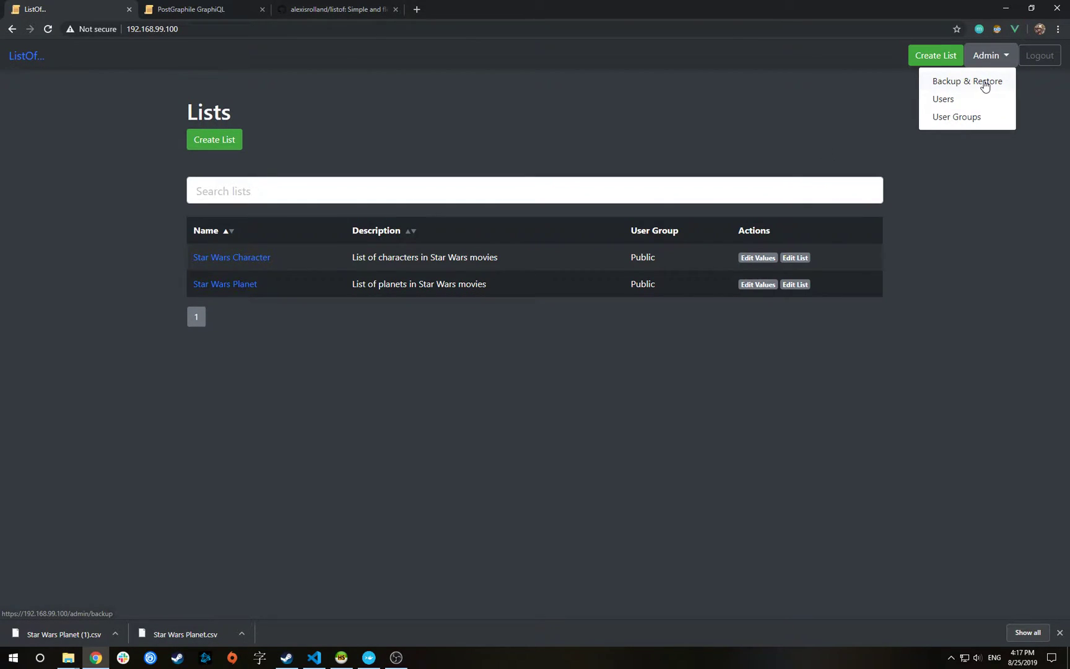
pyautogui.click(985, 83)
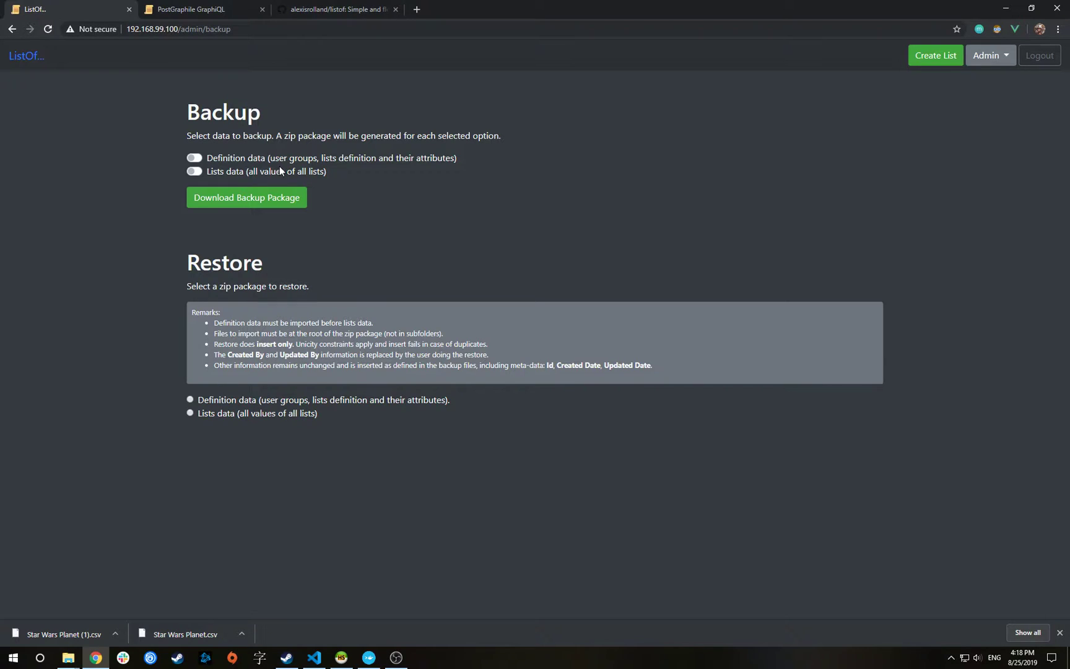
pyautogui.click(196, 158)
pyautogui.click(195, 172)
pyautogui.click(215, 201)
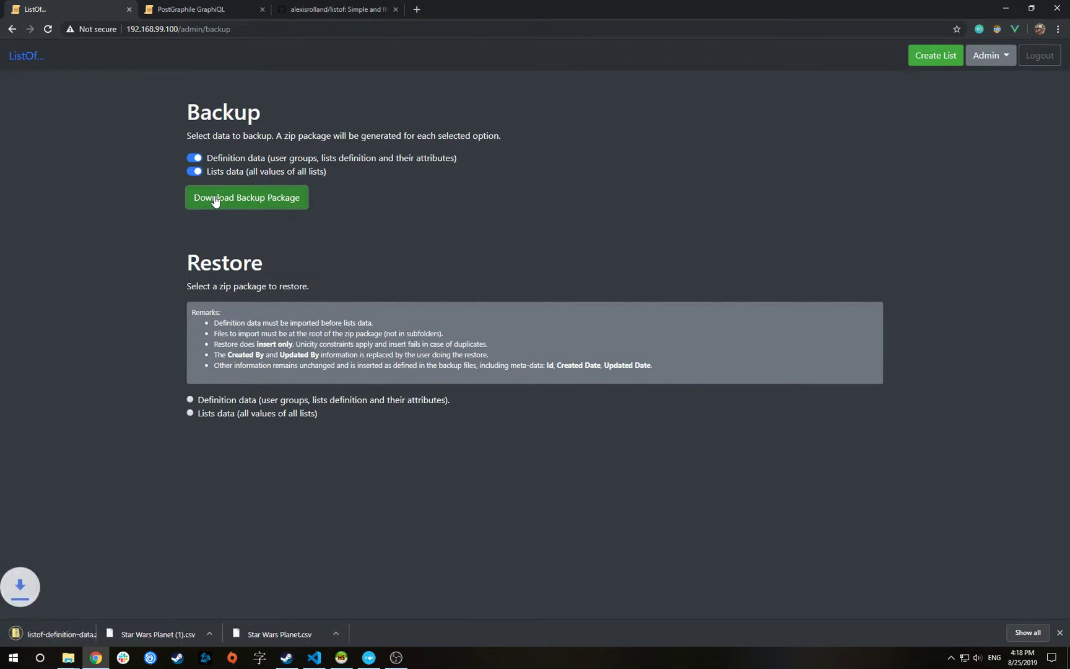
pyautogui.click(174, 91)
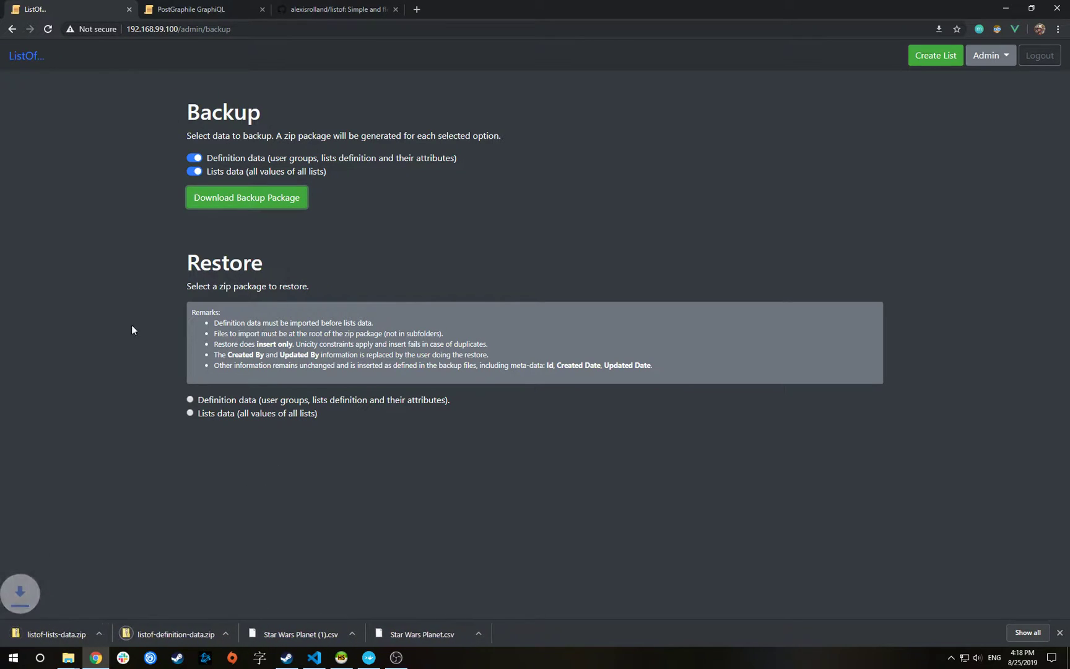
# Extract listof-definition-data.zip in Downloads into a listof-definition-data folder
pyautogui.moveTo(70, 661)
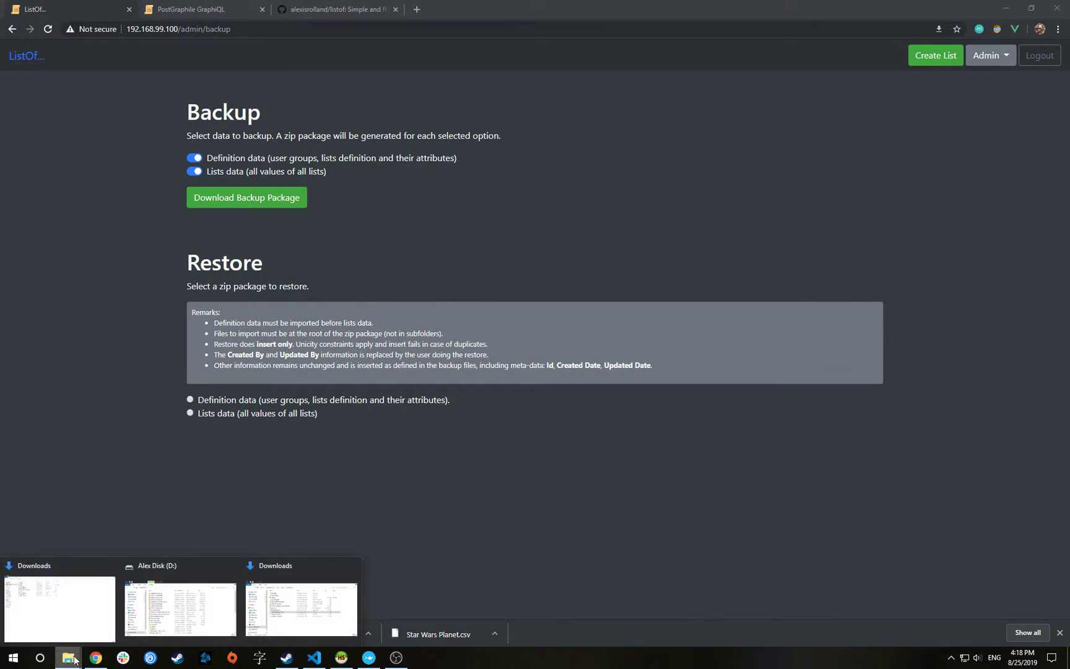
pyautogui.click(267, 599)
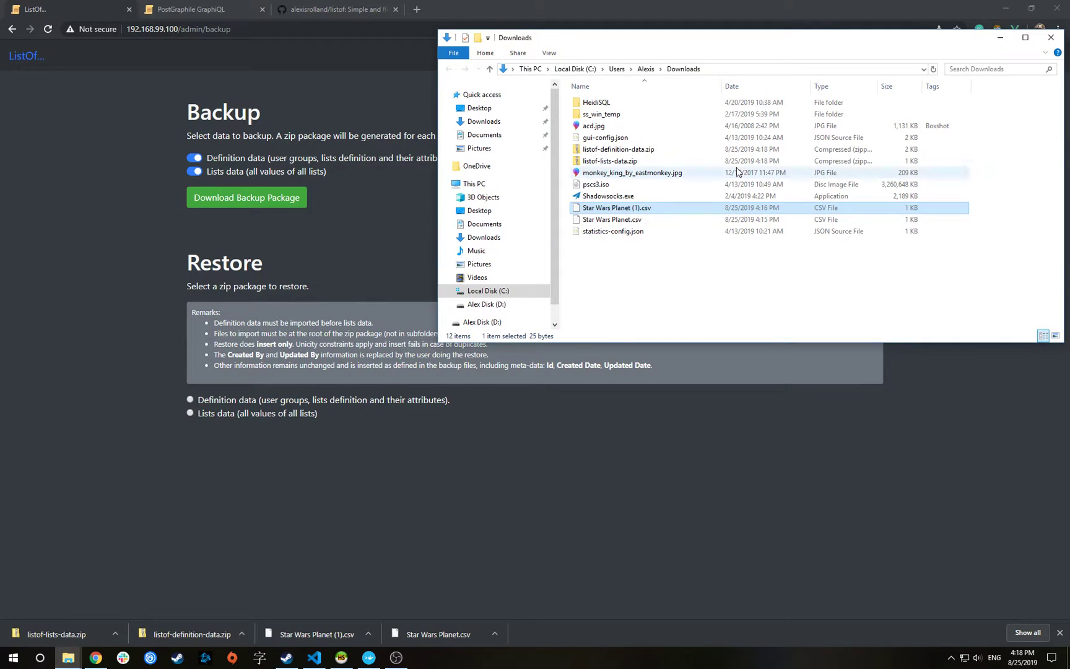
pyautogui.click(623, 260)
pyautogui.rightClick(618, 150)
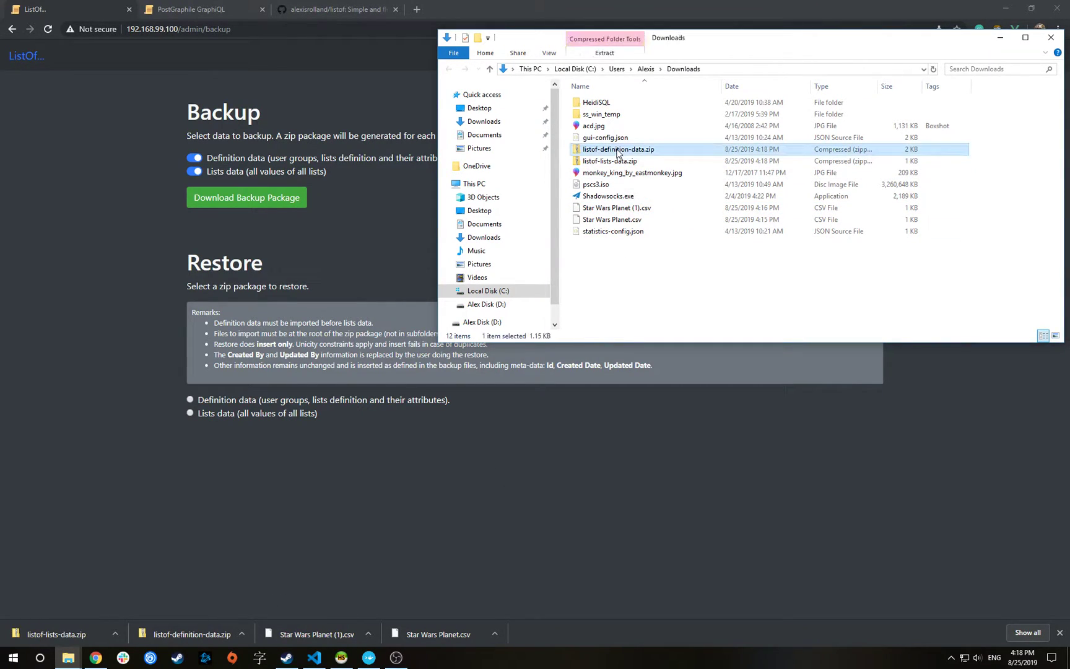
pyautogui.click(671, 199)
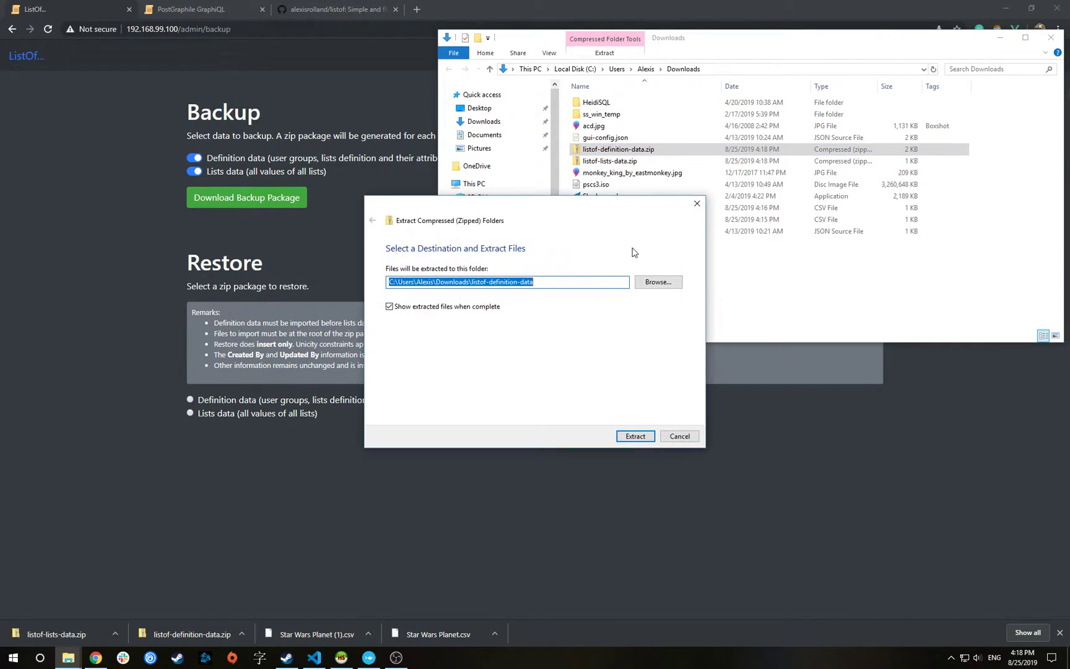
pyautogui.click(625, 436)
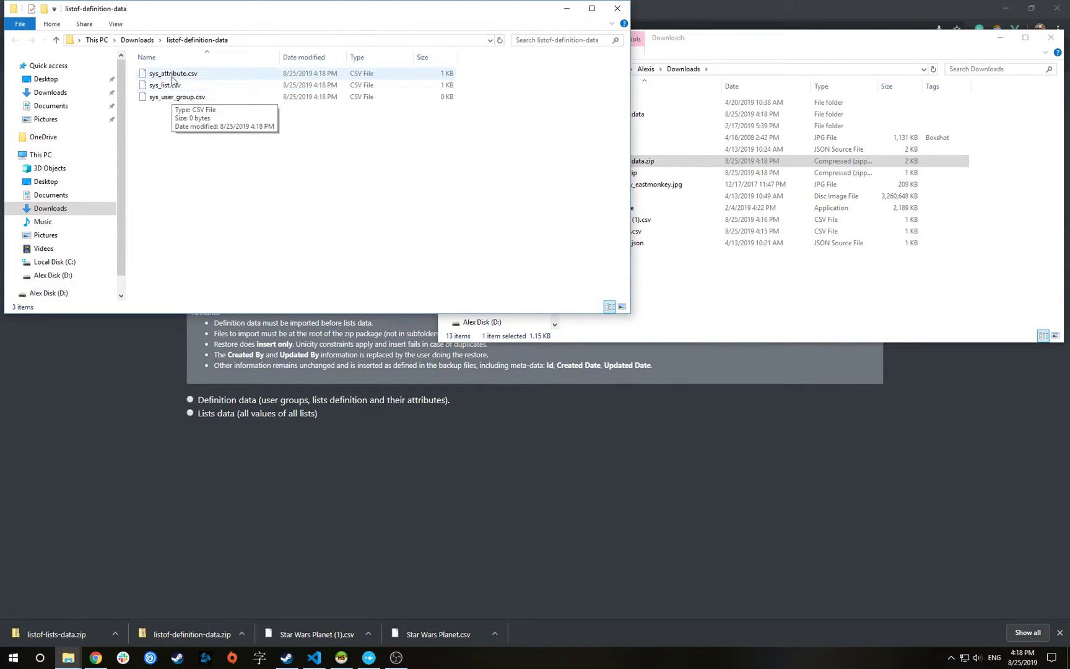
# Open sys_list.csv in Code and look over its header fields and list rows
pyautogui.rightClick(166, 86)
pyautogui.click(196, 132)
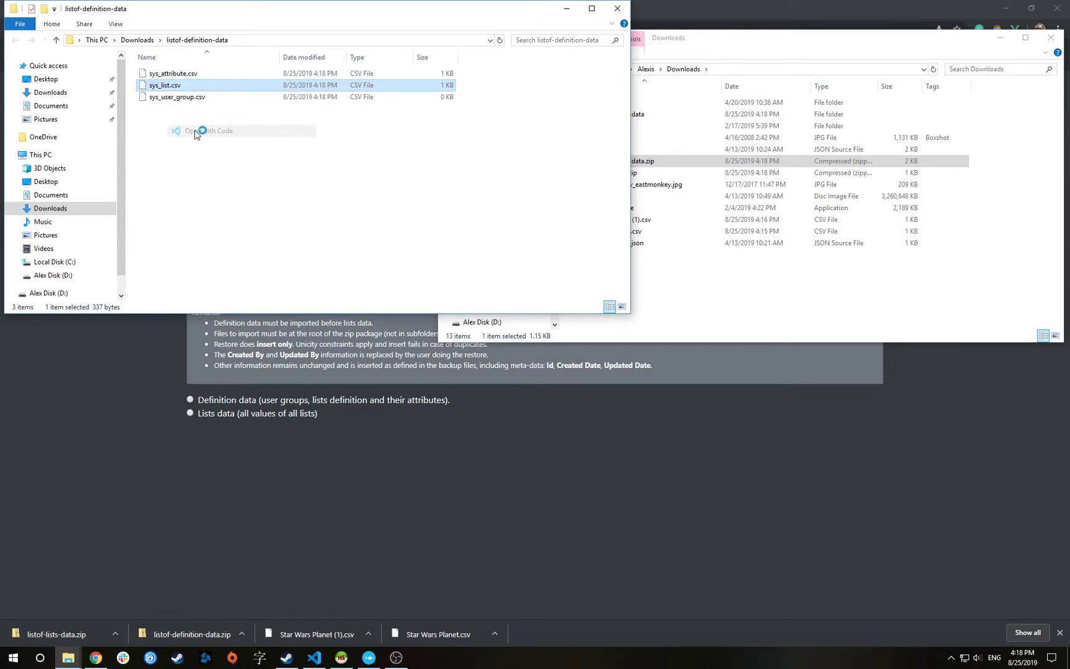
pyautogui.hotkey('ctrl', 'Right')
pyautogui.hotkey('ctrl', 'Right')
pyautogui.hotkey('ctrl', 'Right')
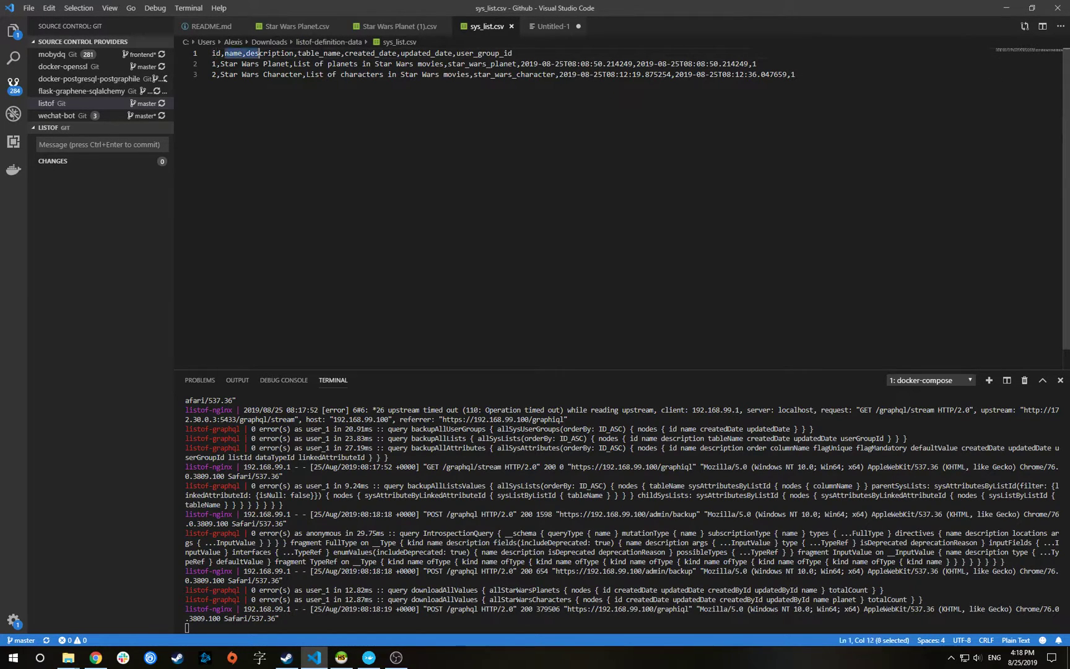
pyautogui.hotkey('ctrl', 'End')
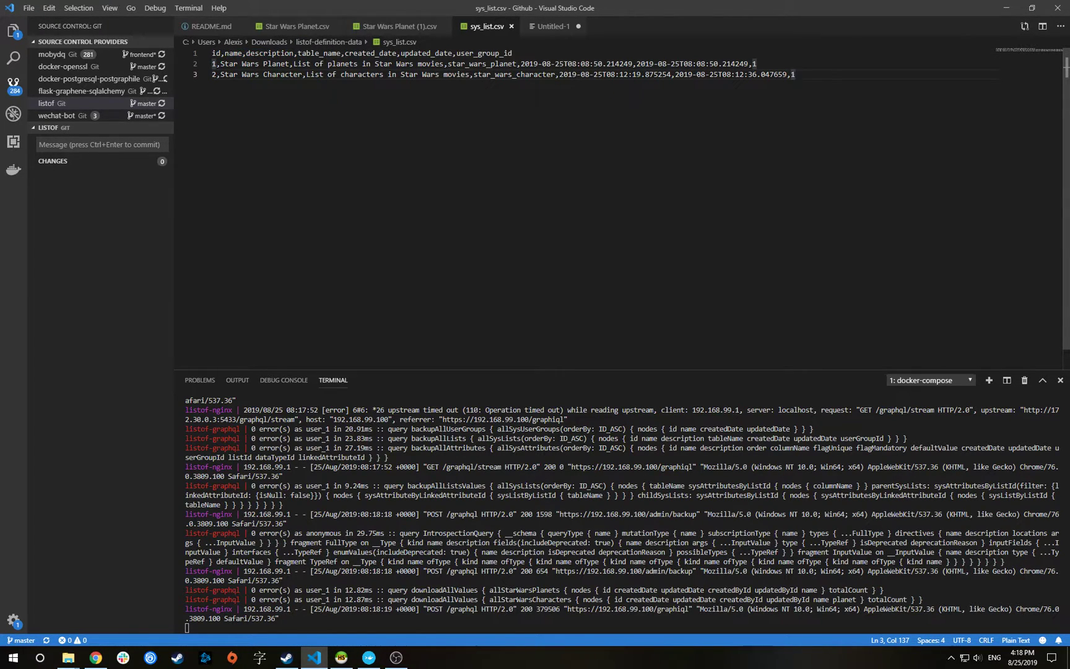
pyautogui.hotkey('alt', 'Tab')
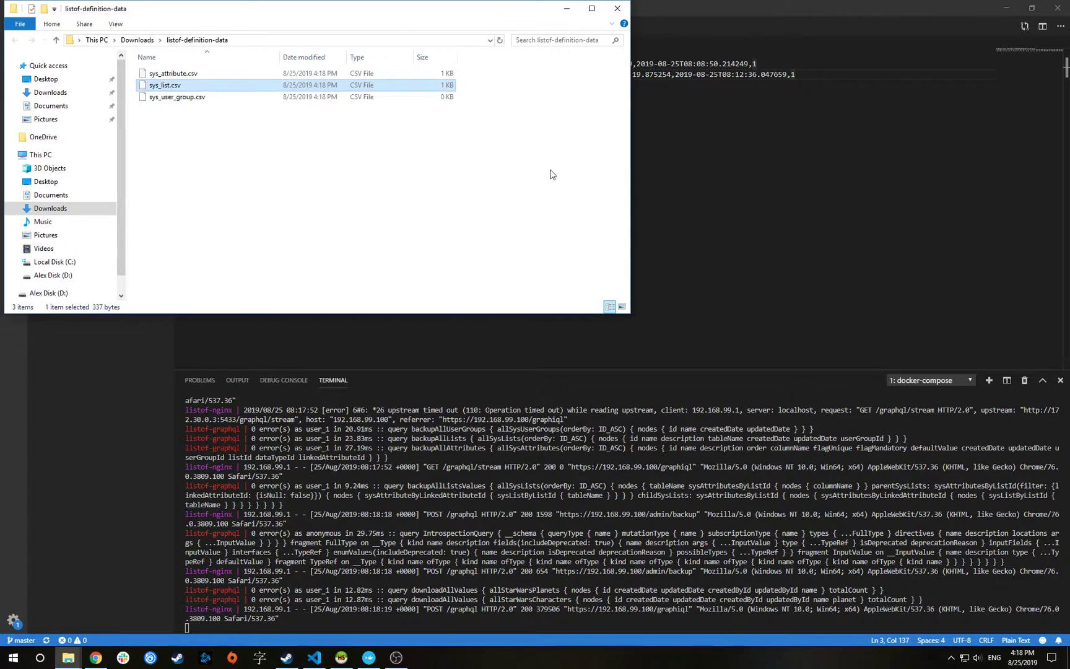
# Extract listof-lists-data.zip and check 0_star_wars_planet.csv and 1_star_wars_character.csv
pyautogui.click(137, 39)
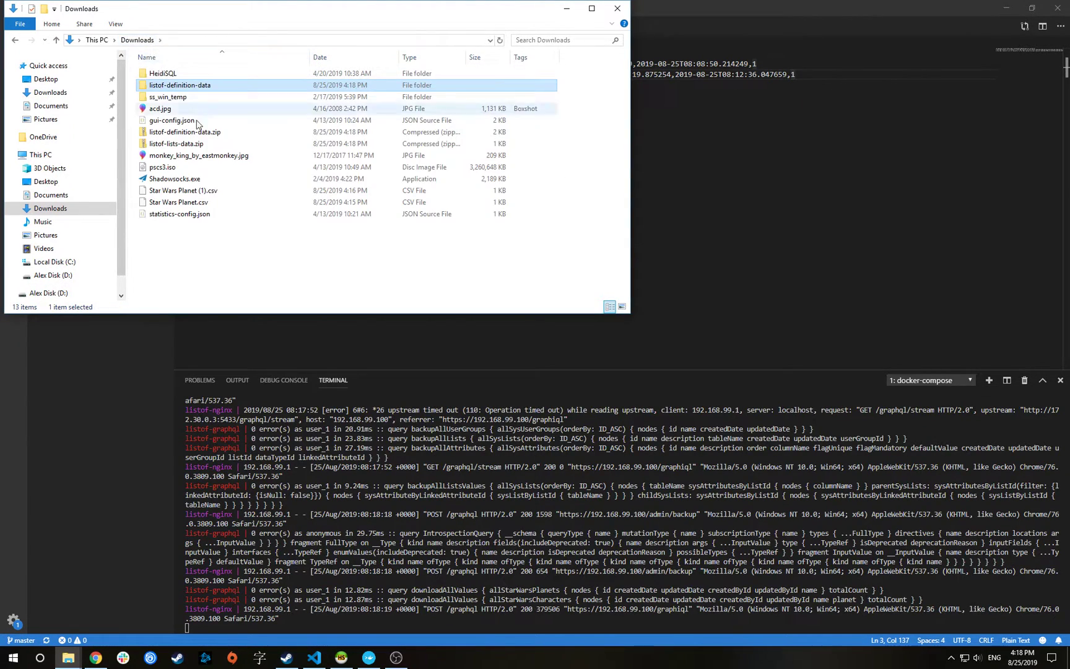
pyautogui.rightClick(179, 142)
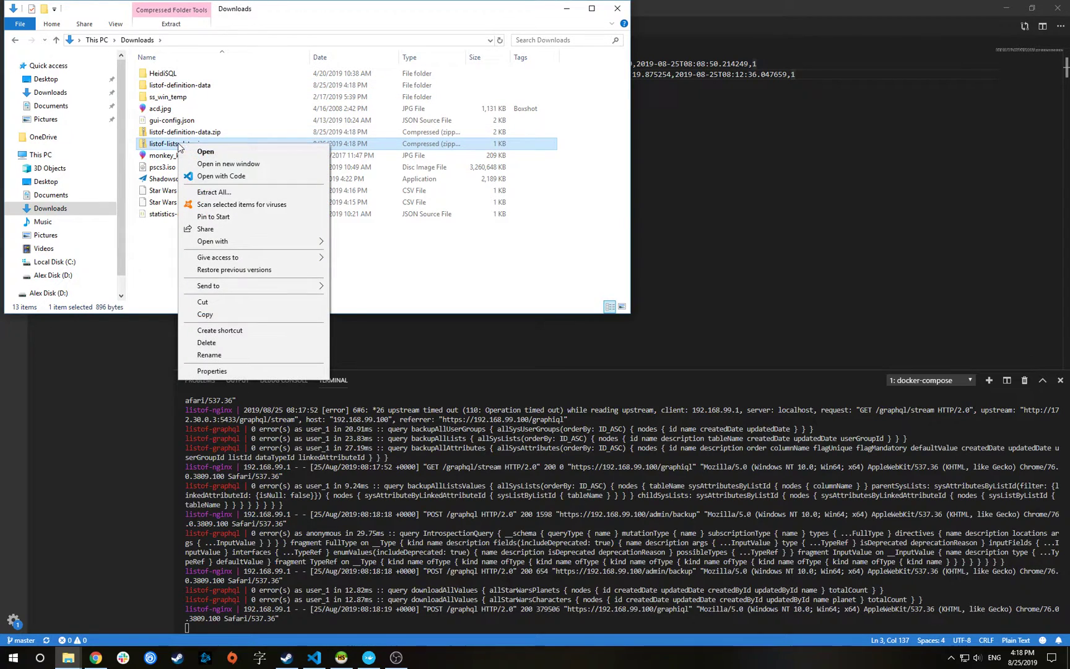
pyautogui.click(208, 191)
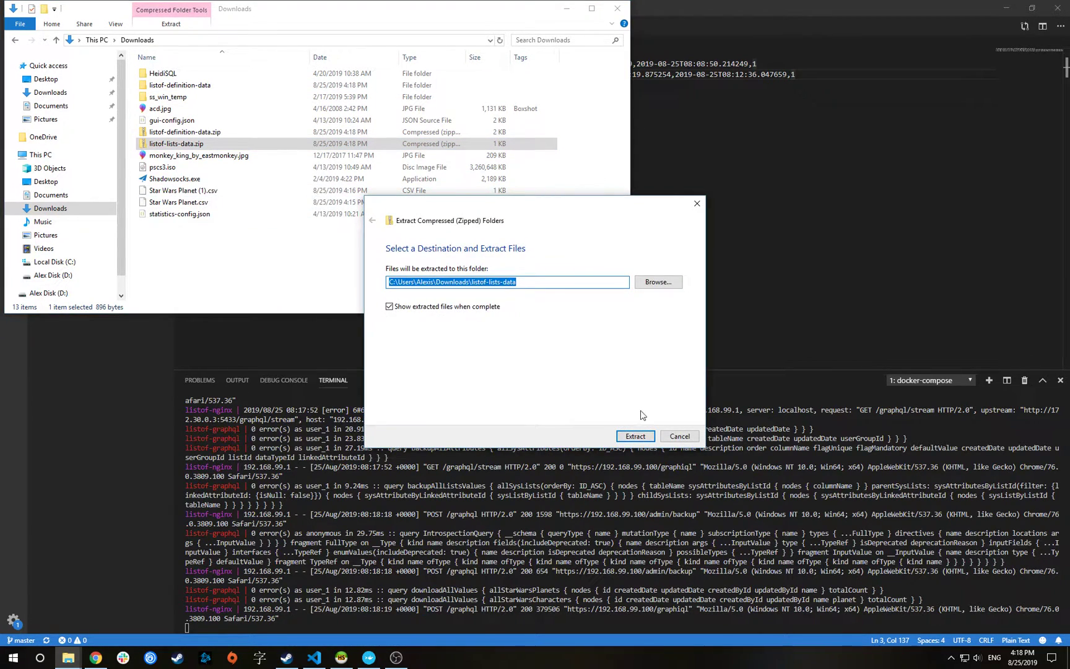
pyautogui.click(642, 437)
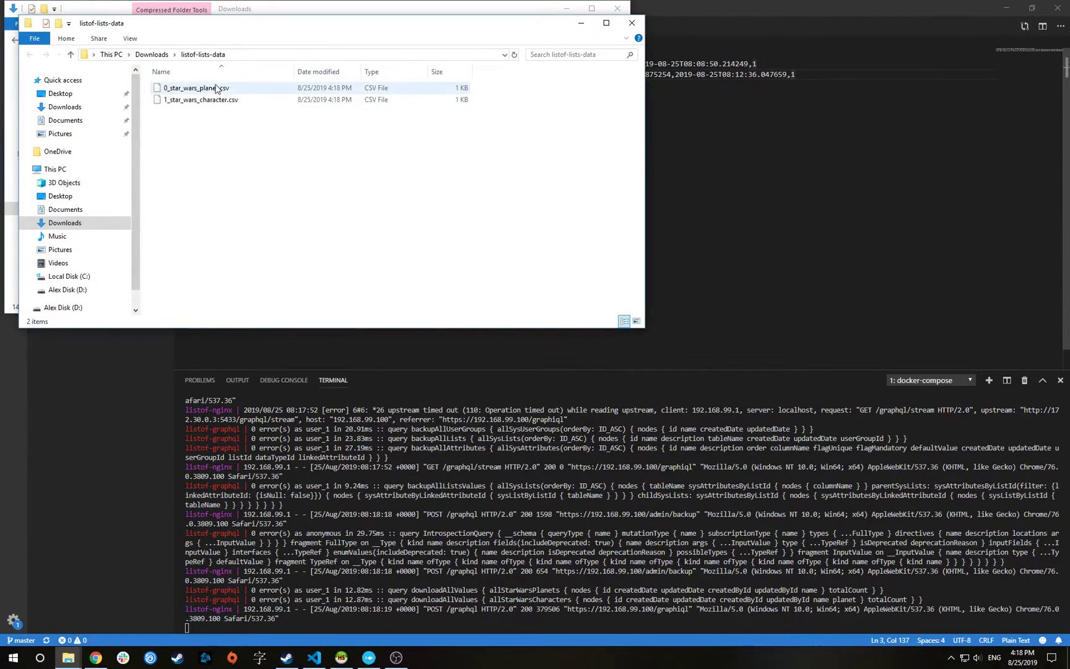
pyautogui.click(207, 89)
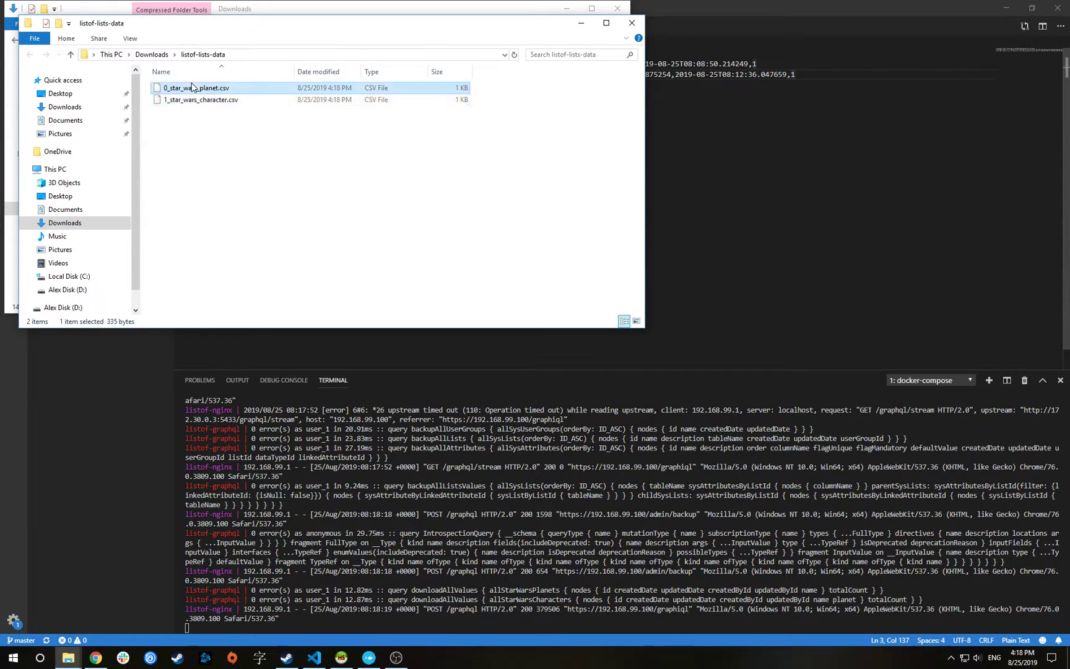
pyautogui.click(198, 101)
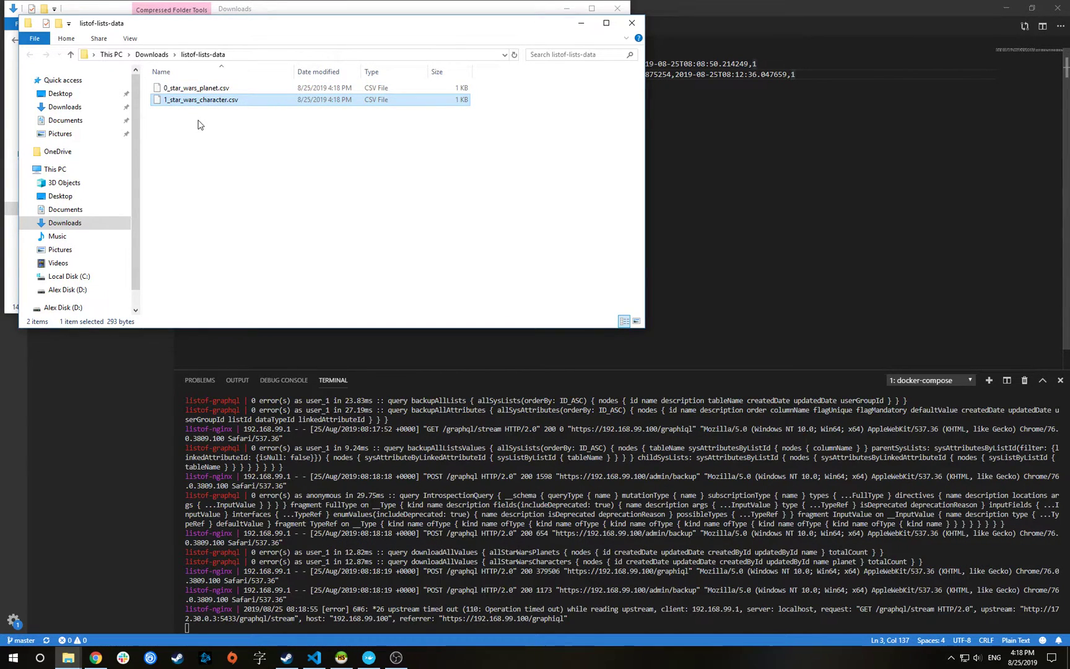
pyautogui.rightClick(198, 88)
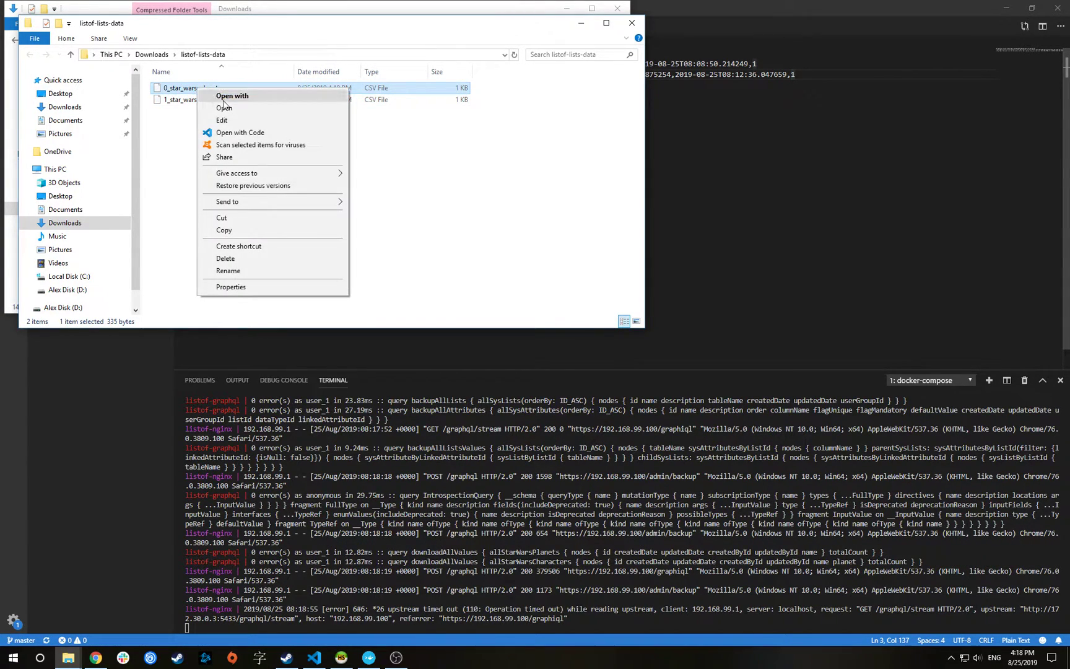
# Open 0_star_wars_planet.csv in Code and inspect the Tatooine through Saturn rows
pyautogui.click(241, 133)
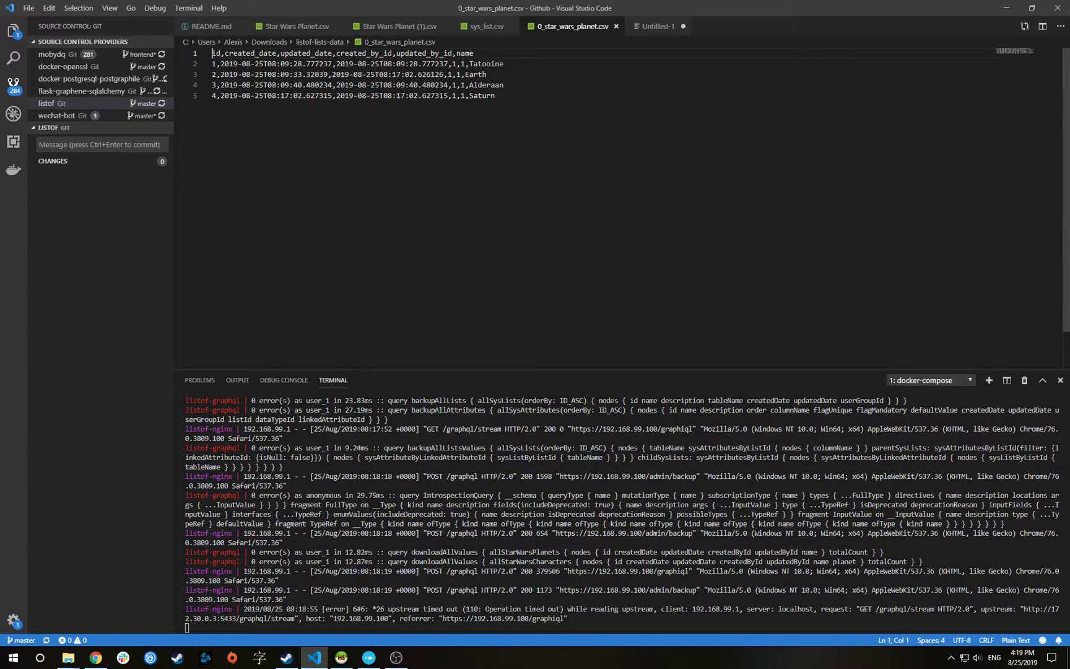
pyautogui.moveTo(503, 64); pyautogui.dragTo(469, 64)
pyautogui.click(461, 53)
pyautogui.click(487, 96)
pyautogui.hotkey('alt', 'Tab')
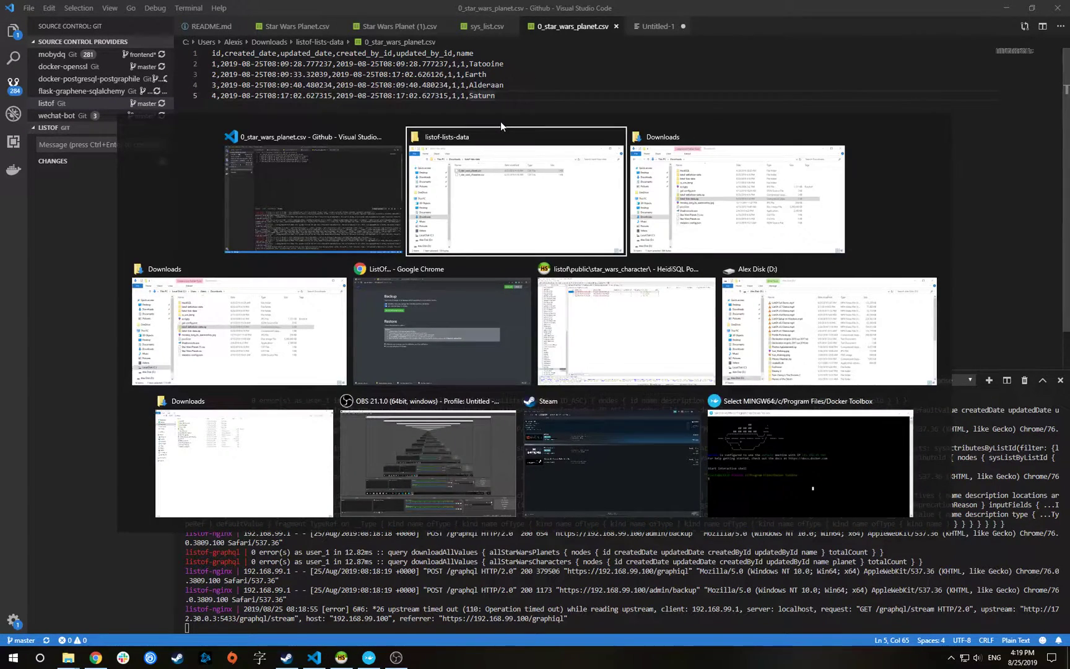
# Load listof-definition-data.zip into the Definition data restore, then switch to the listof GitHub page
pyautogui.click(410, 340)
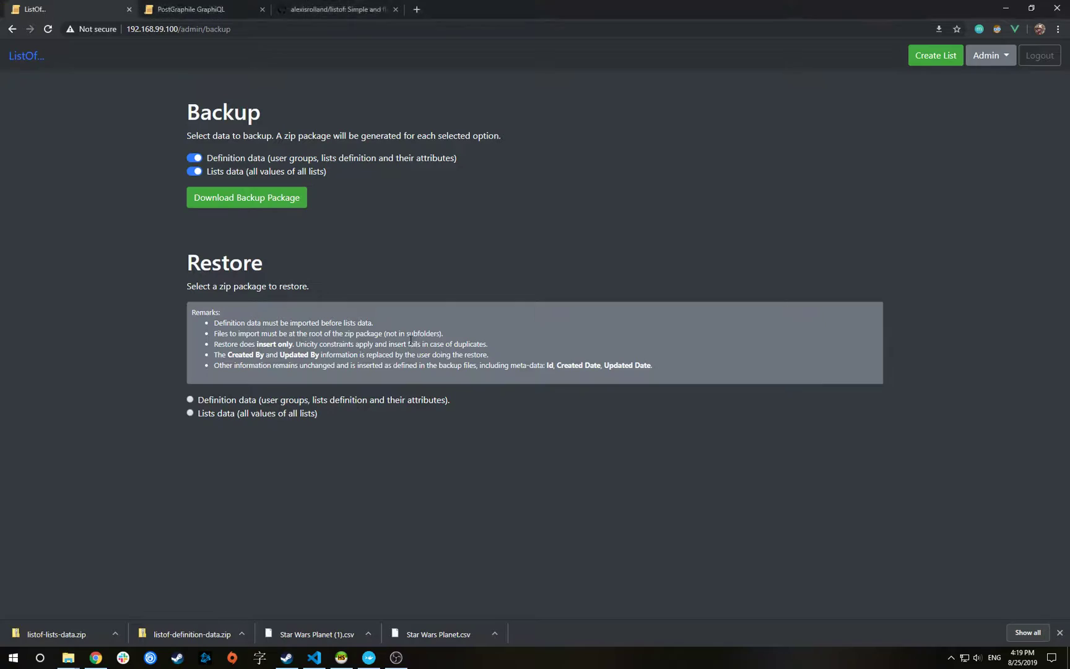
pyautogui.click(190, 400)
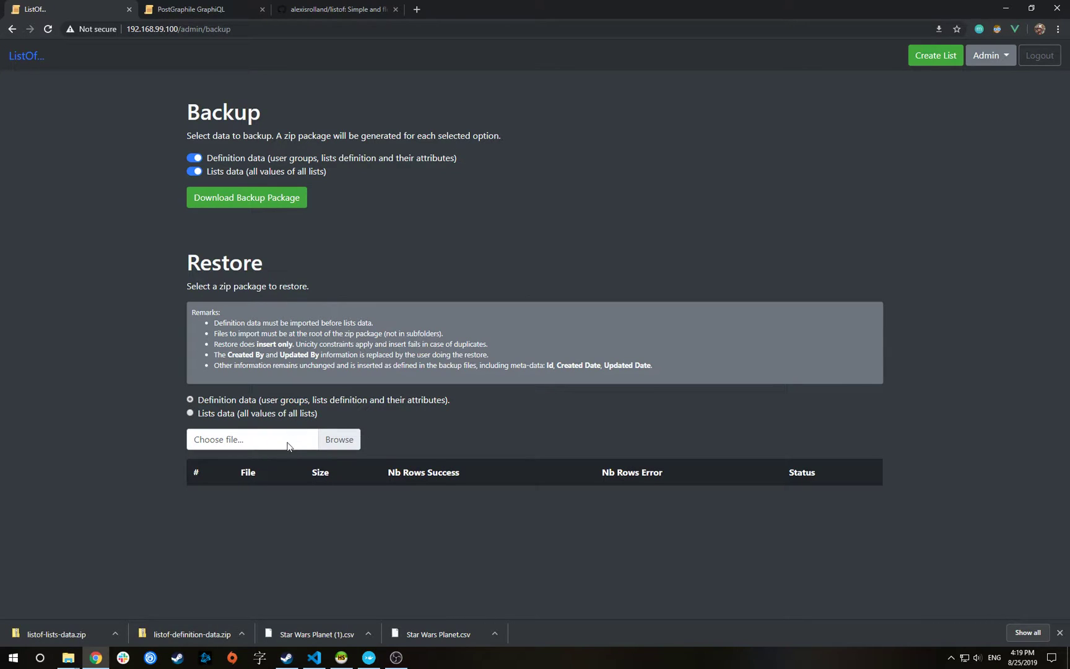
pyautogui.click(289, 441)
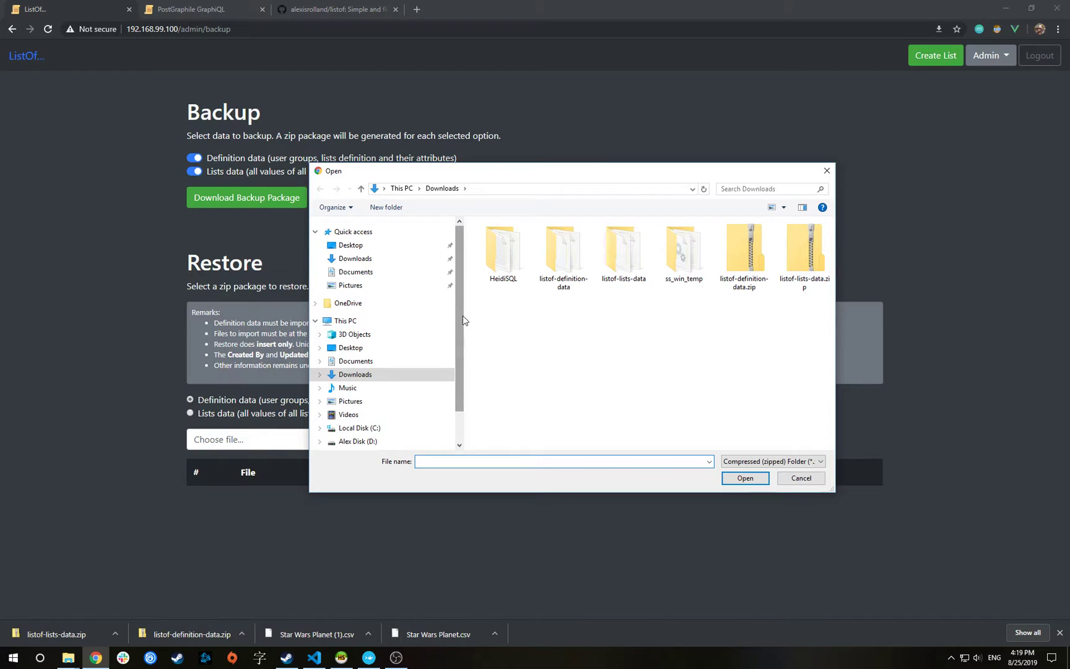
pyautogui.scroll(-2, 456, 310)
pyautogui.click(749, 257)
pyautogui.click(743, 476)
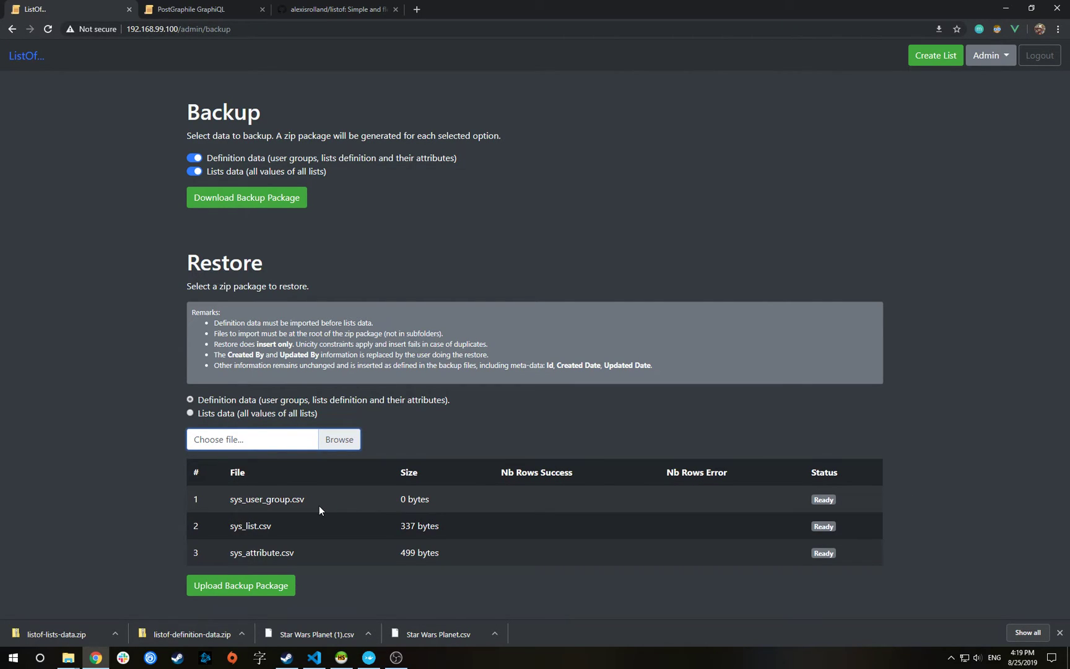
pyautogui.click(34, 57)
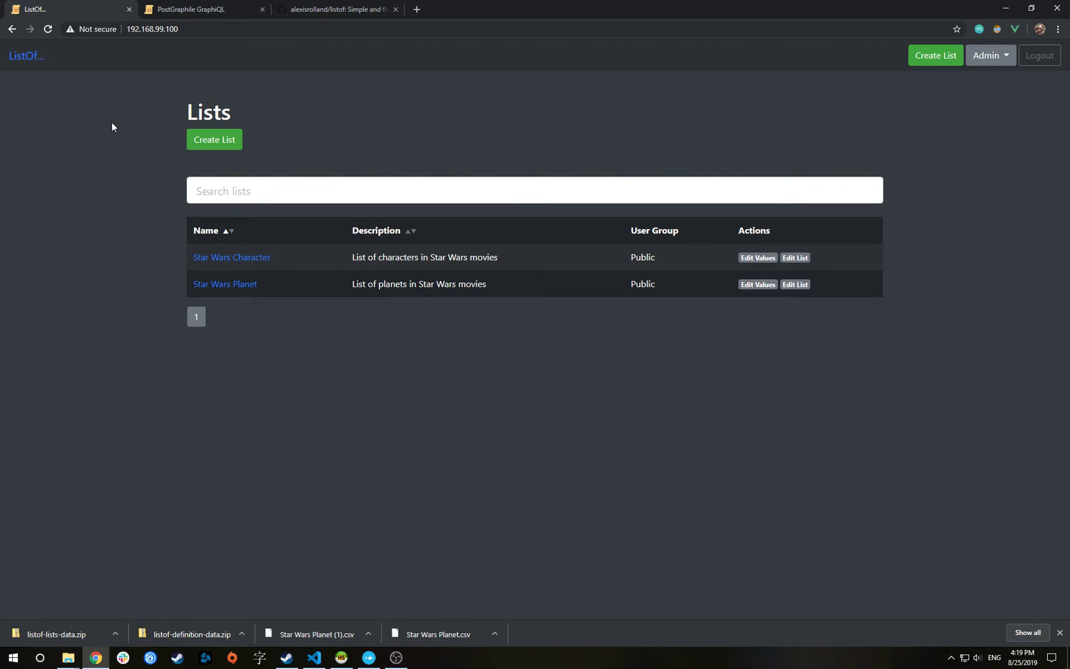
pyautogui.click(305, 14)
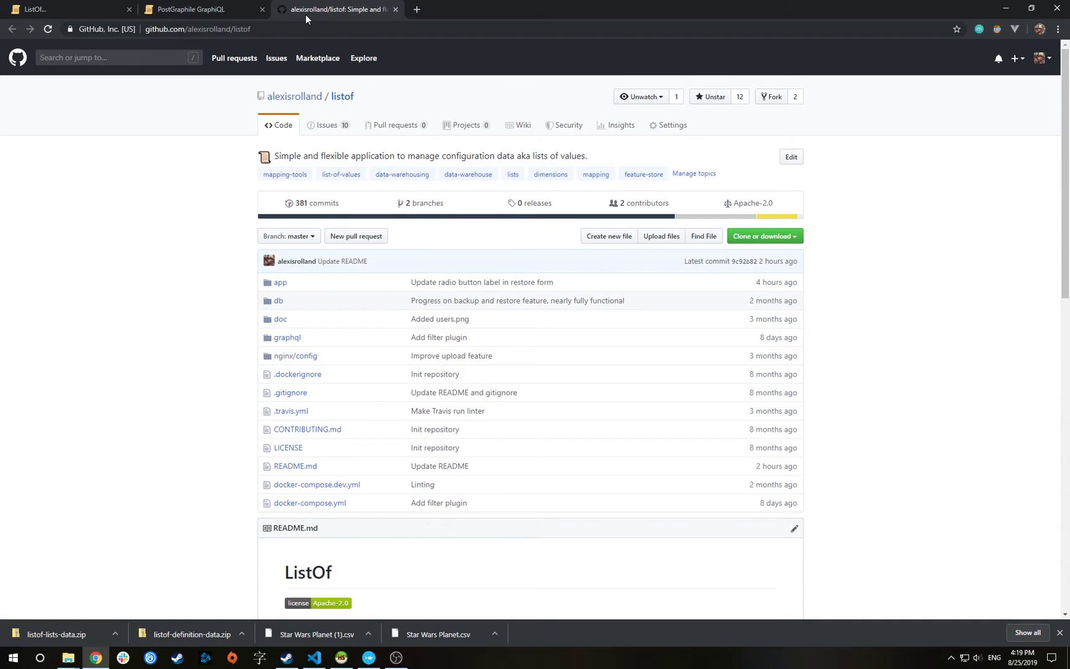